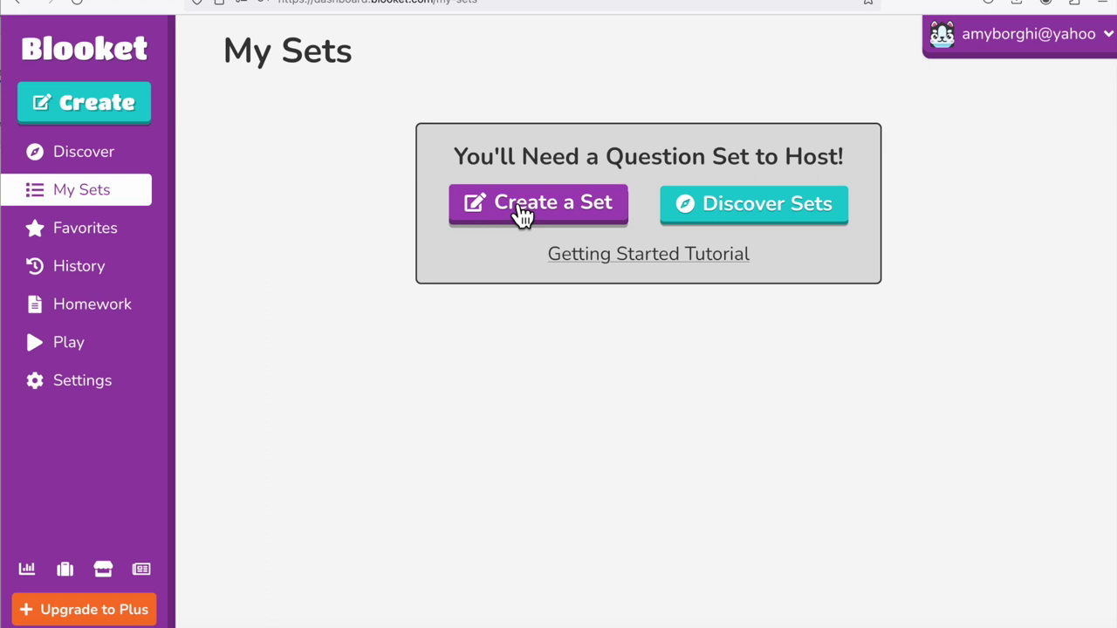
Search the public question sets for "Figurative Language, 5th Grade".
left_click(732, 209)
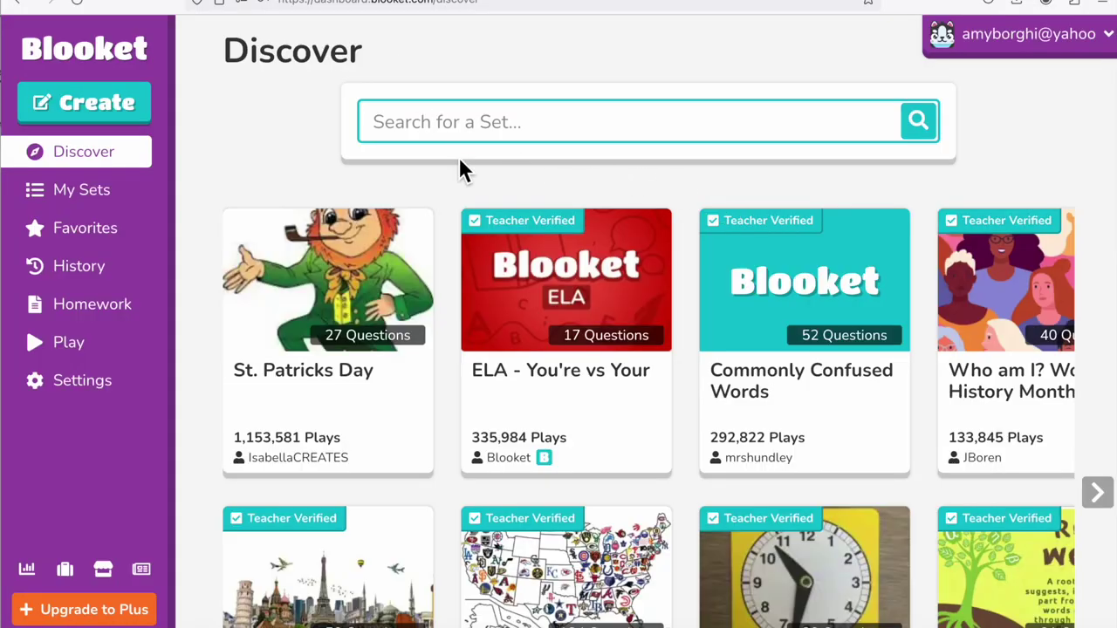
left_click(443, 128)
type("Figurative Lan")
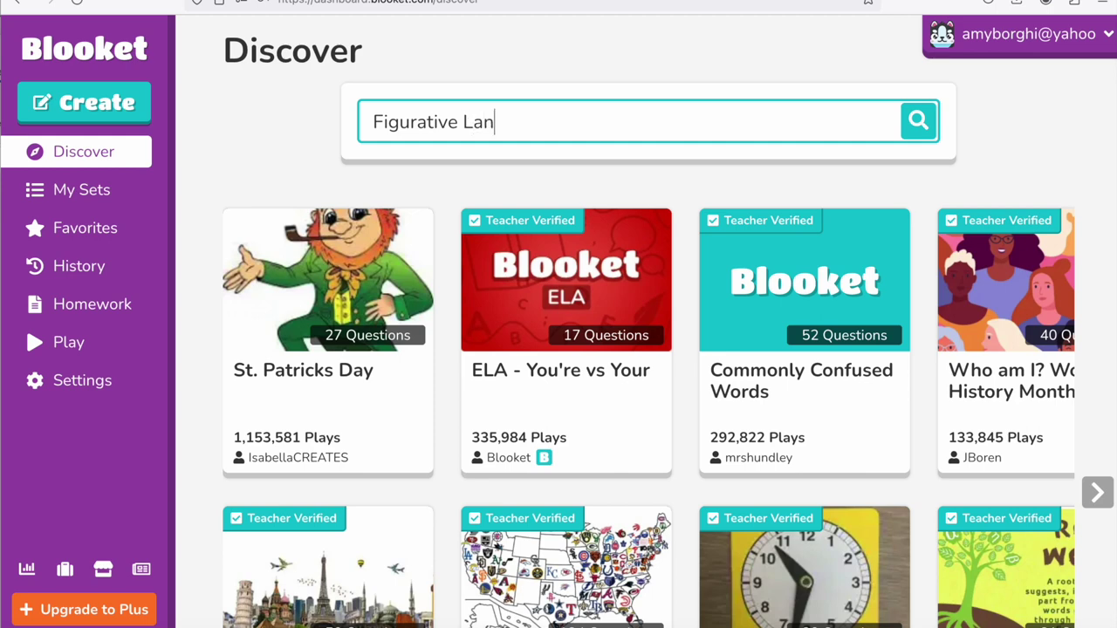
type("guage, 5th Grade")
key("Return")
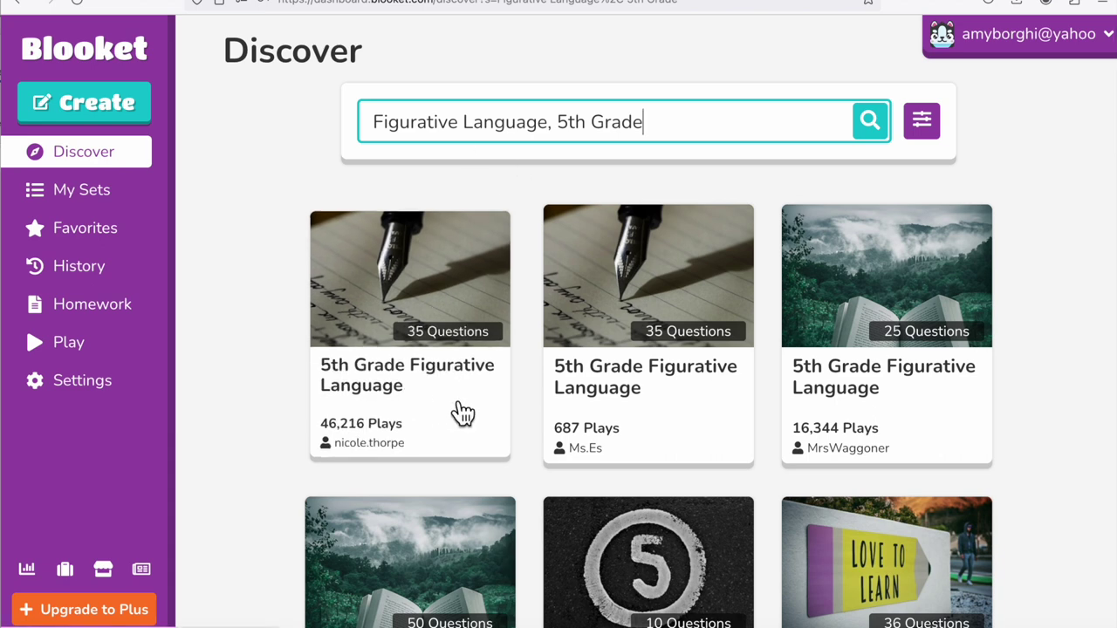
Browse the search results and open the first "5th Grade Figurative Language" set, the one with 46,216 plays.
scroll(458, 410, "down", 1)
scroll(458, 410, "down", 1)
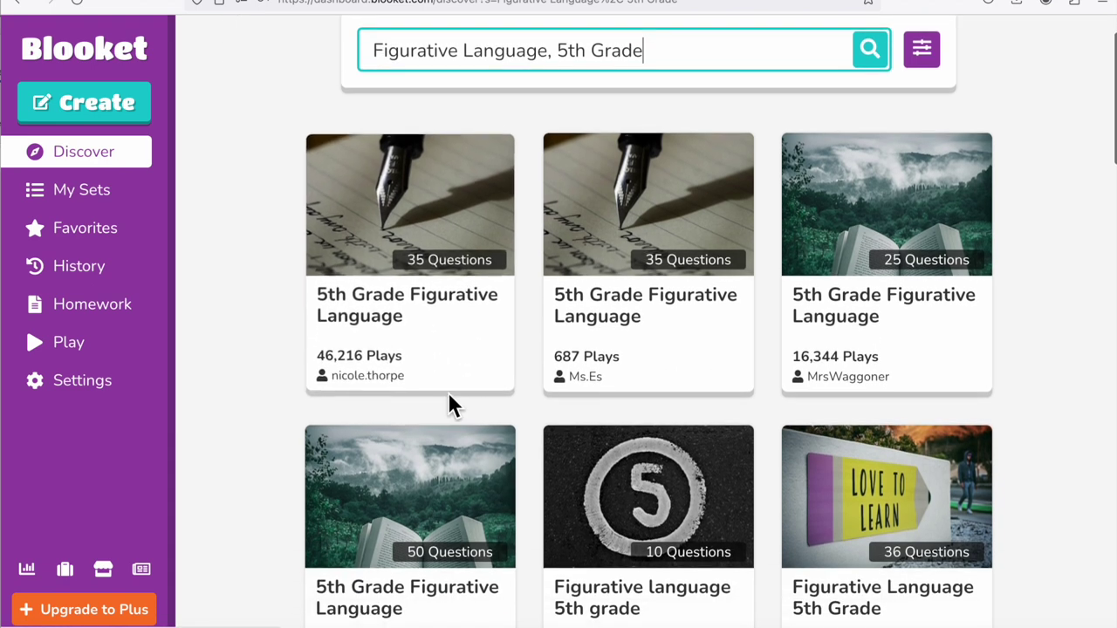
scroll(428, 528, "down", 1)
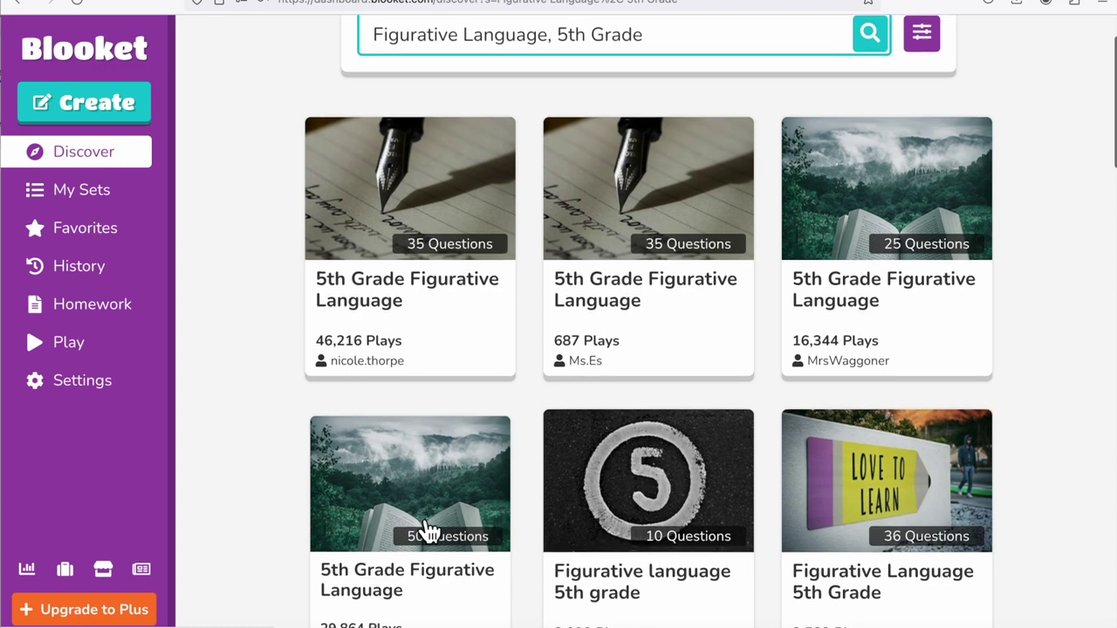
scroll(424, 257, "up", 1)
left_click(422, 255)
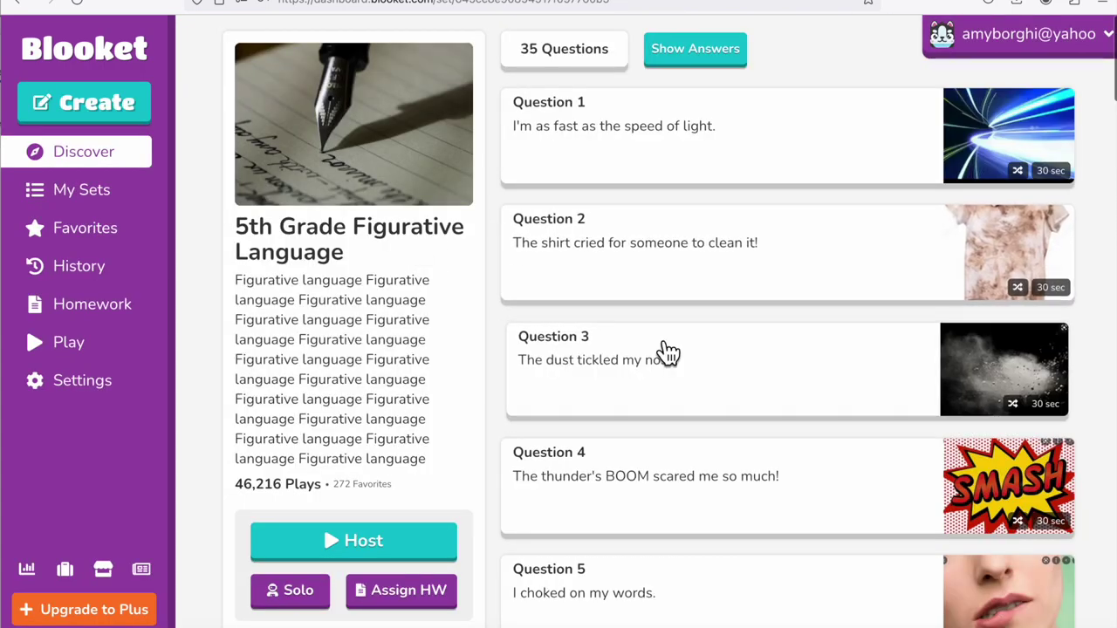
Skim the set's questions and show the answers for all of them.
scroll(668, 352, "down", 3)
scroll(668, 351, "down", 4)
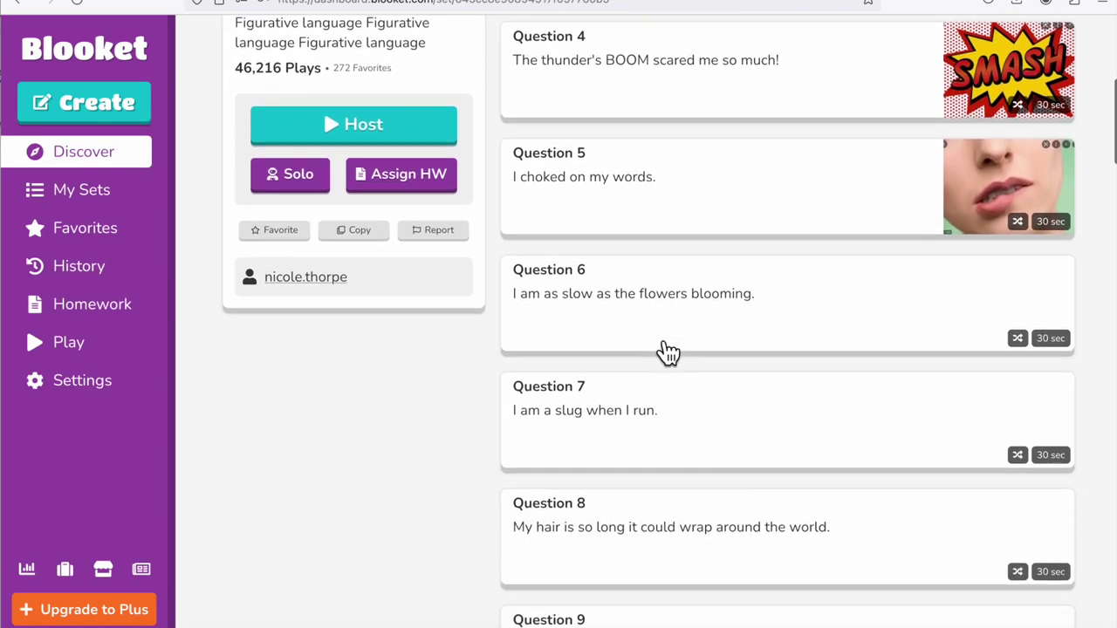
scroll(668, 351, "up", 8)
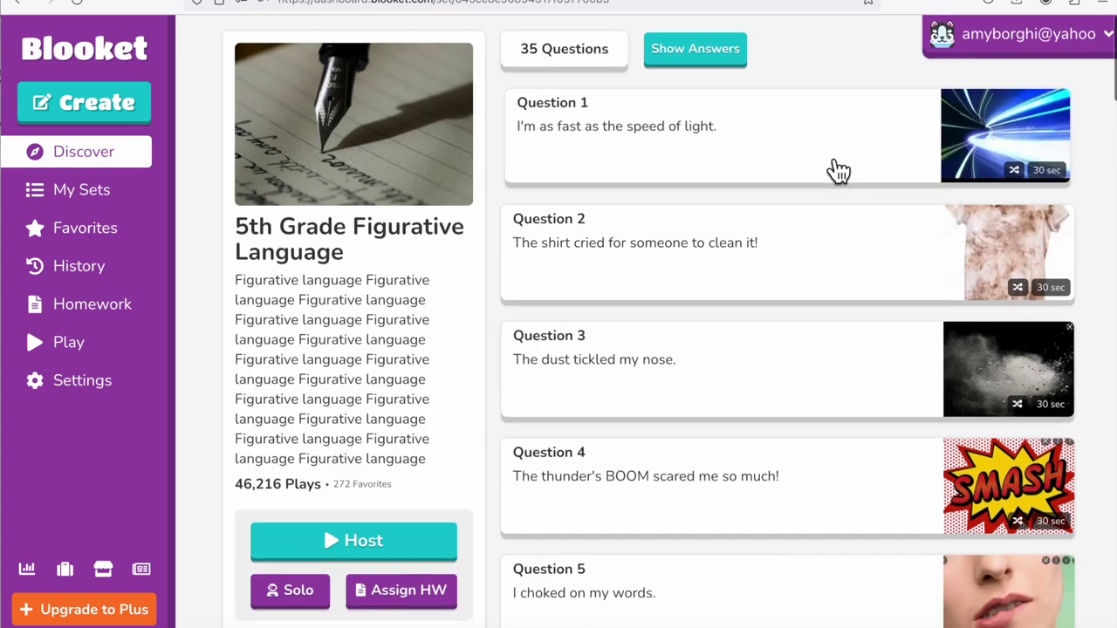
left_click(712, 54)
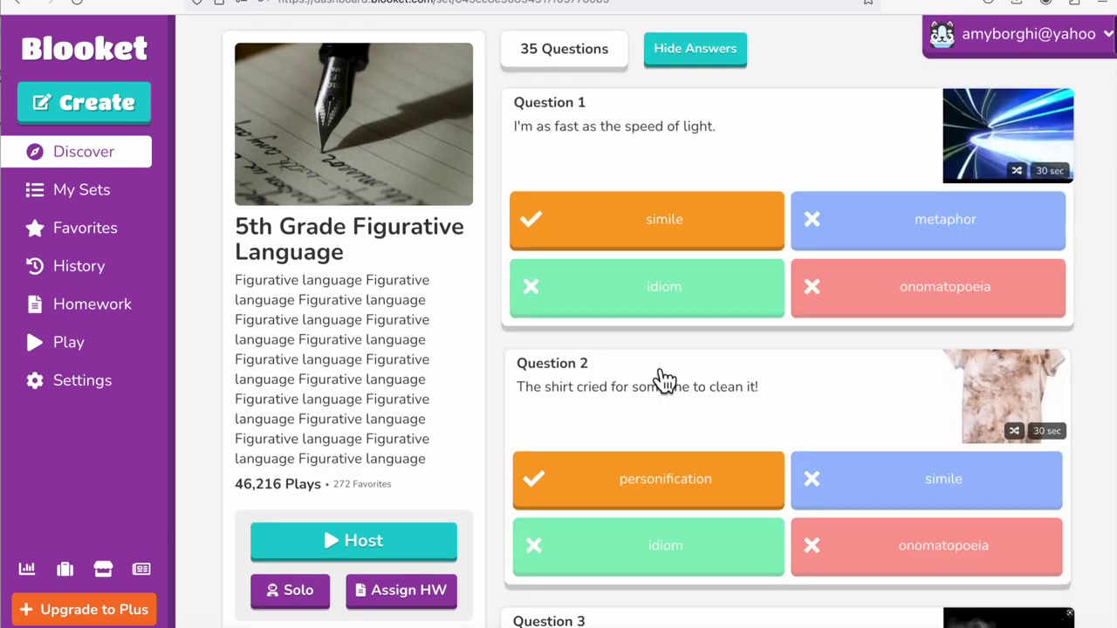
Examine the set's questions together with their correct answers, wrong choices and images.
scroll(660, 379, "down", 2)
scroll(663, 380, "down", 8)
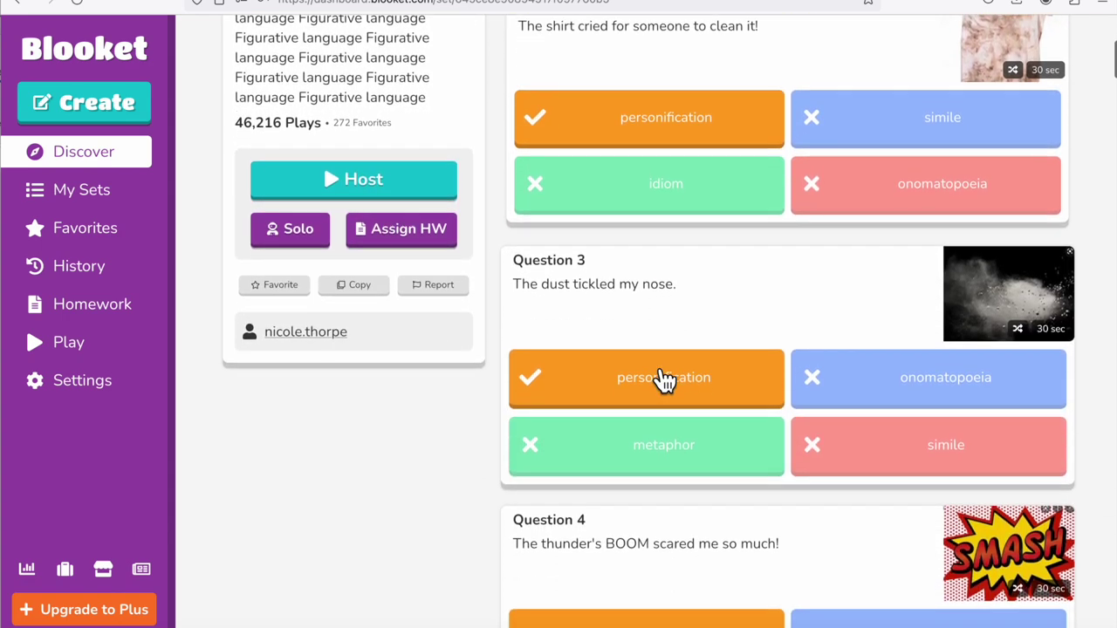
scroll(751, 295, "down", 7)
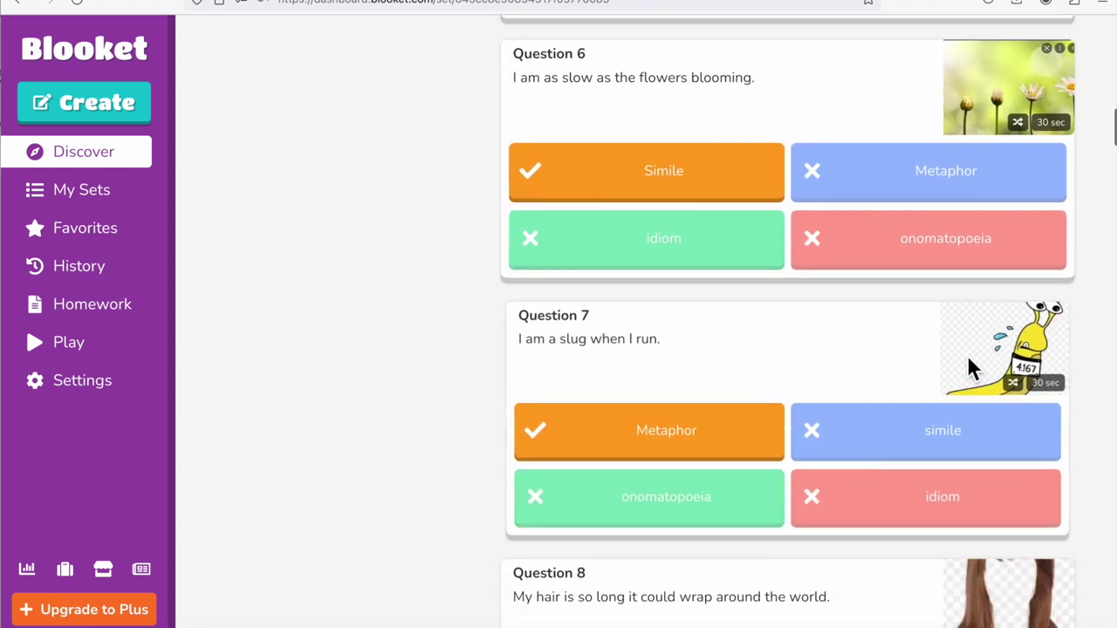
scroll(742, 442, "down", 5)
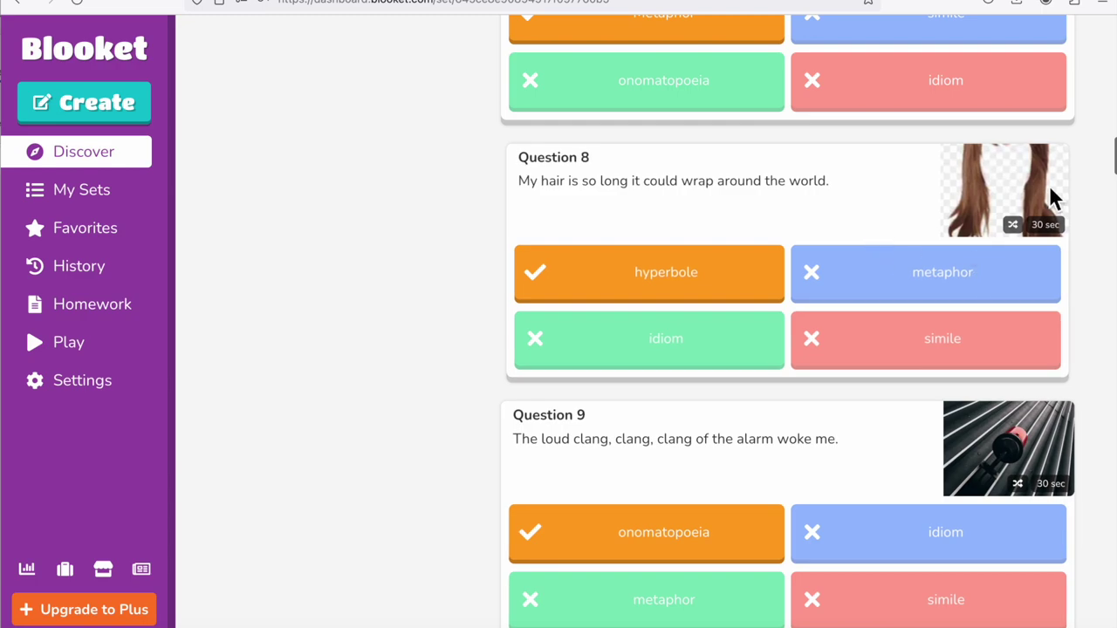
scroll(942, 471, "down", 6)
scroll(934, 460, "down", 20)
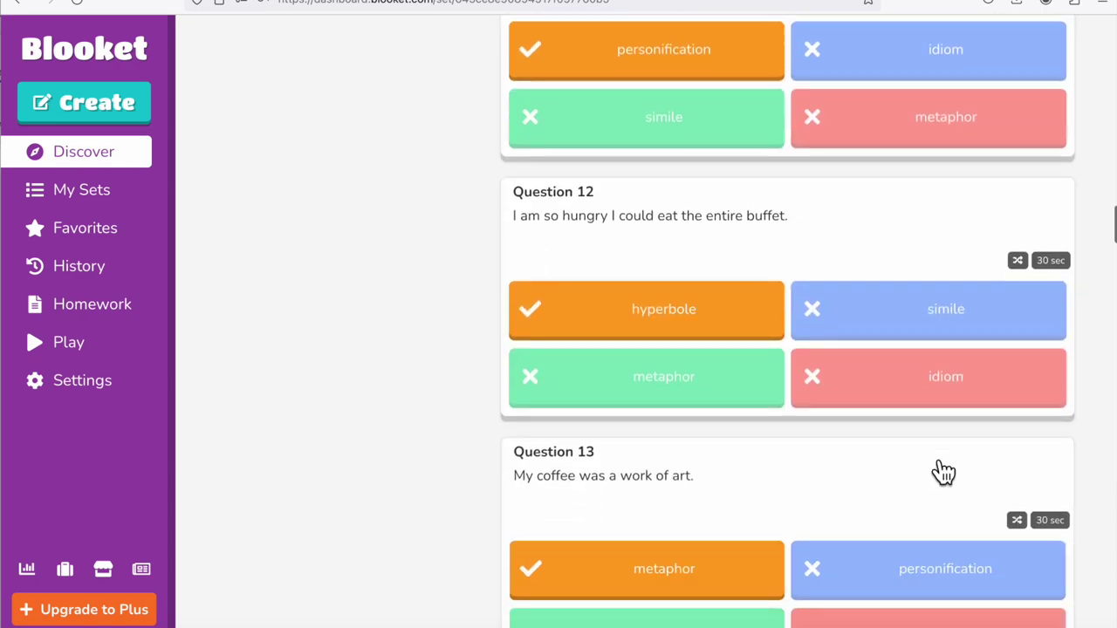
scroll(943, 472, "down", 12)
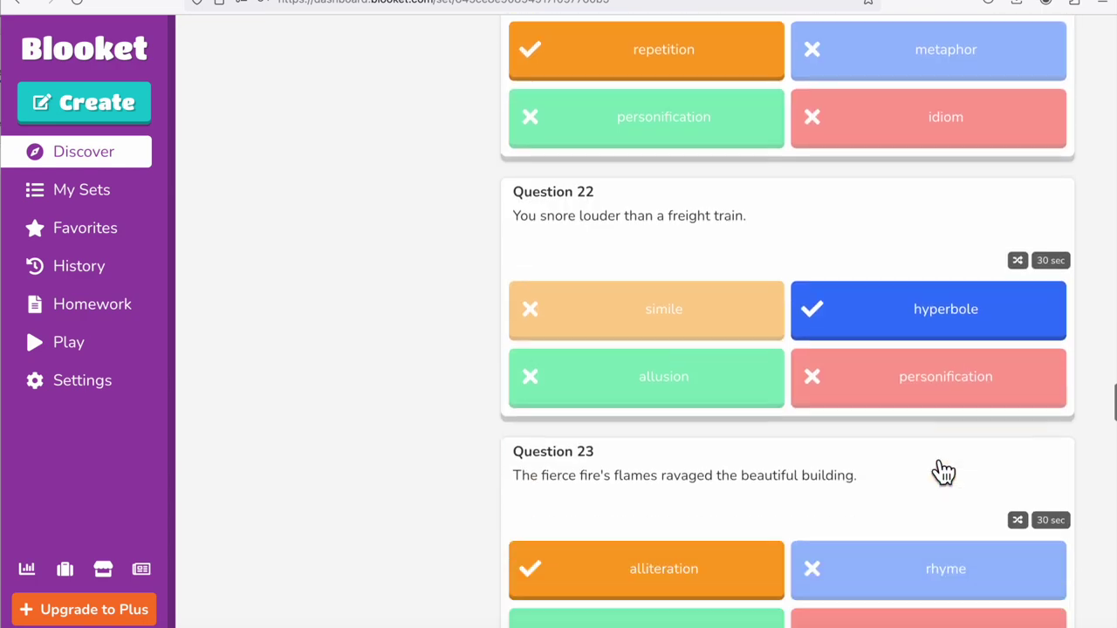
scroll(943, 472, "up", 20)
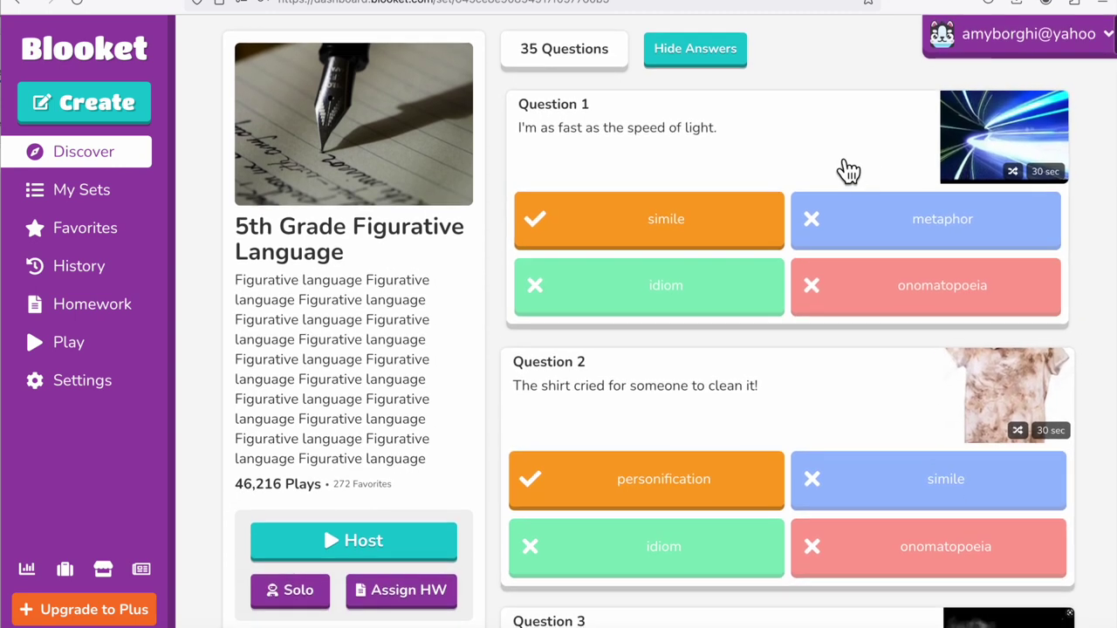
scroll(777, 117, "down", 1)
scroll(777, 117, "up", 1)
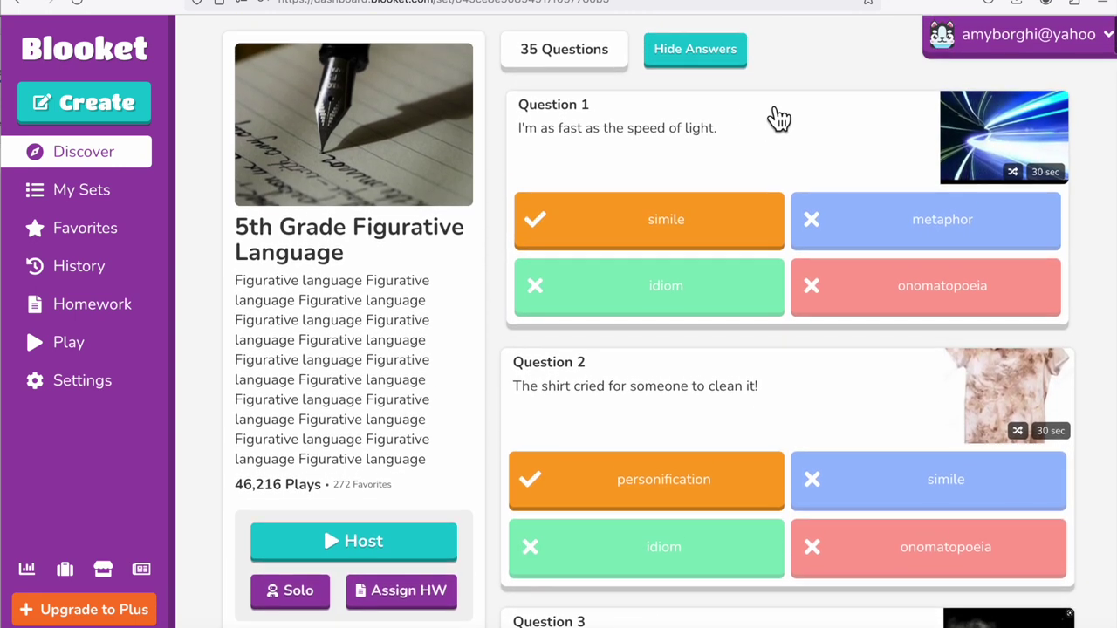
scroll(703, 179, "down", 11)
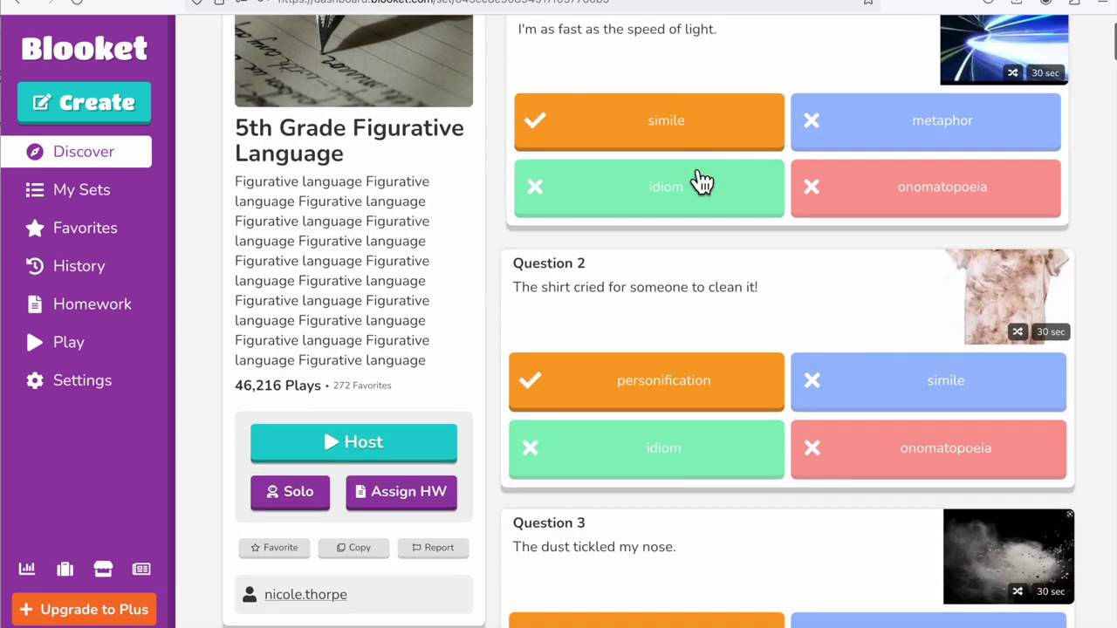
scroll(700, 180, "up", 12)
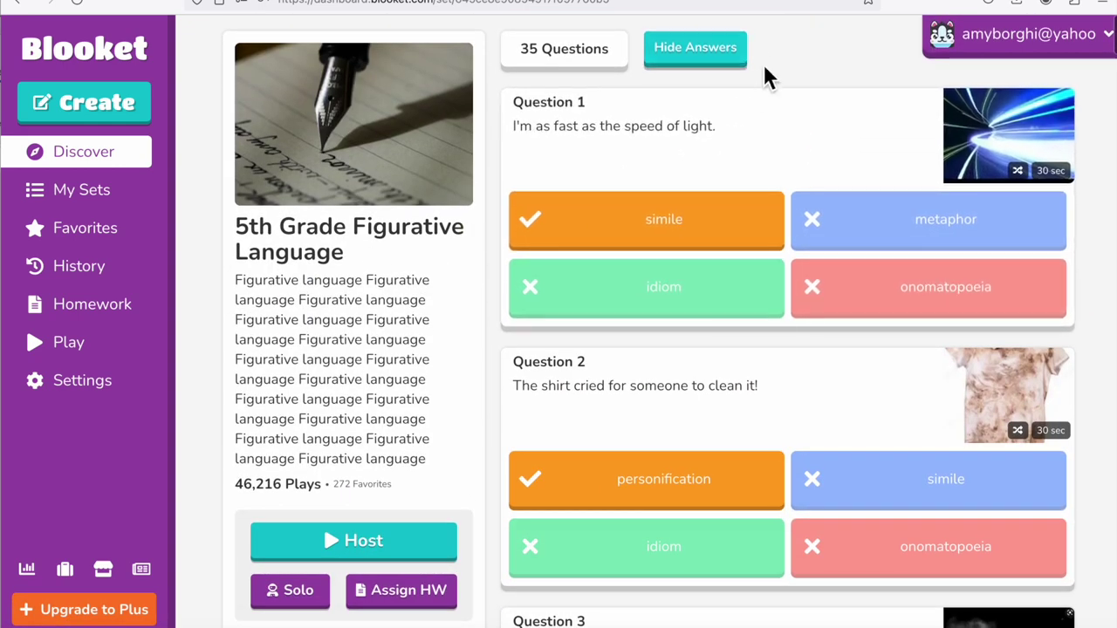
scroll(724, 236, "down", 7)
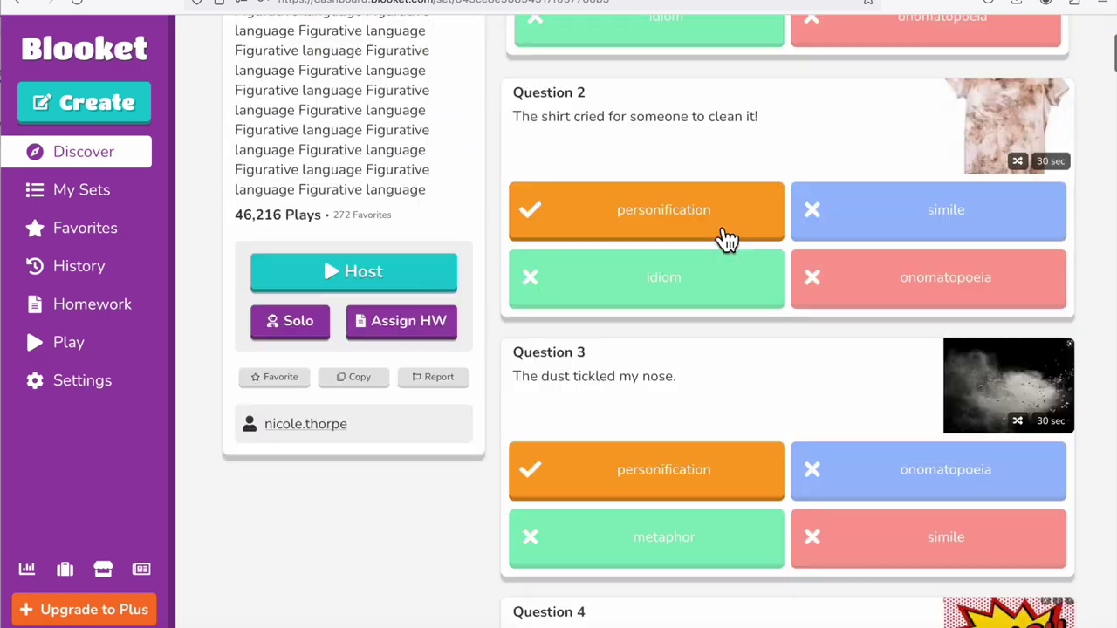
scroll(727, 239, "up", 5)
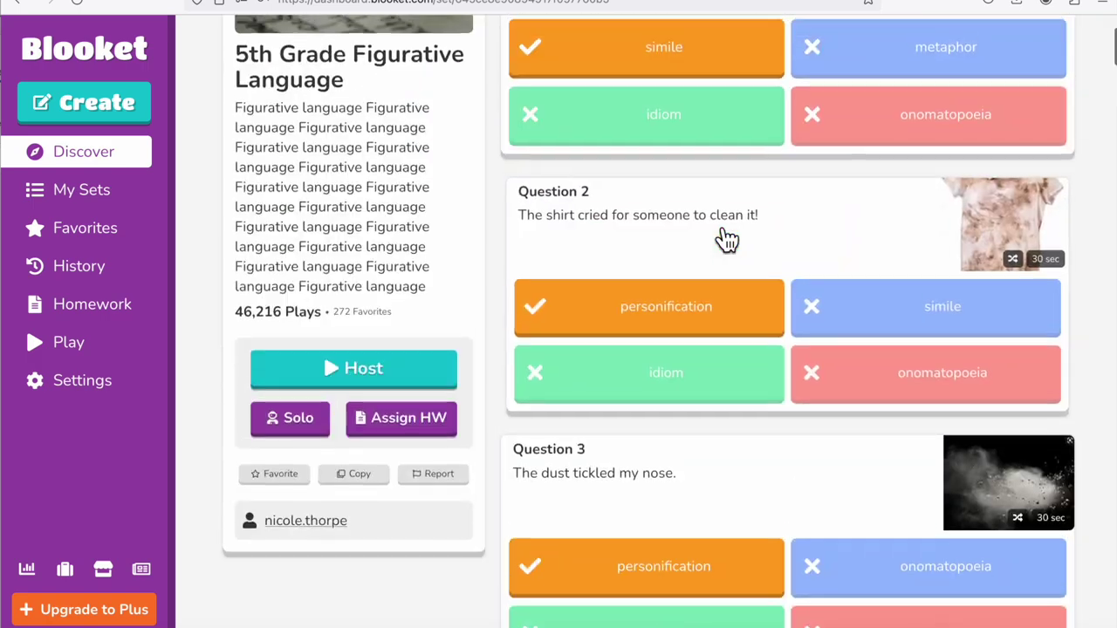
Host the question set as a live game in the Crypto Hack mode.
left_click(383, 380)
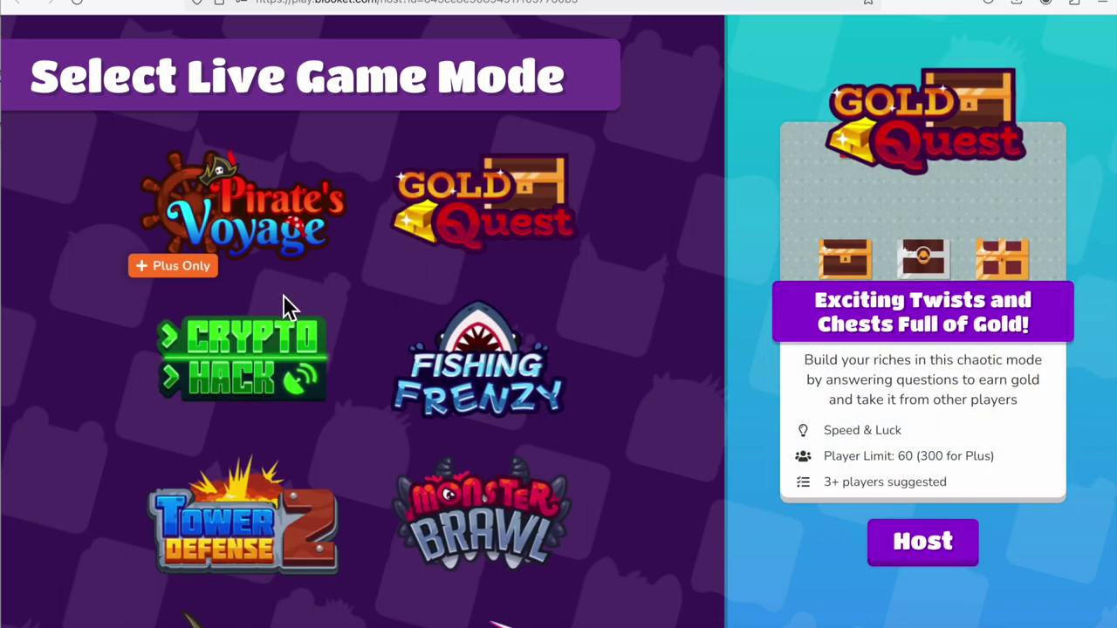
scroll(288, 305, "down", 3)
left_click(265, 249)
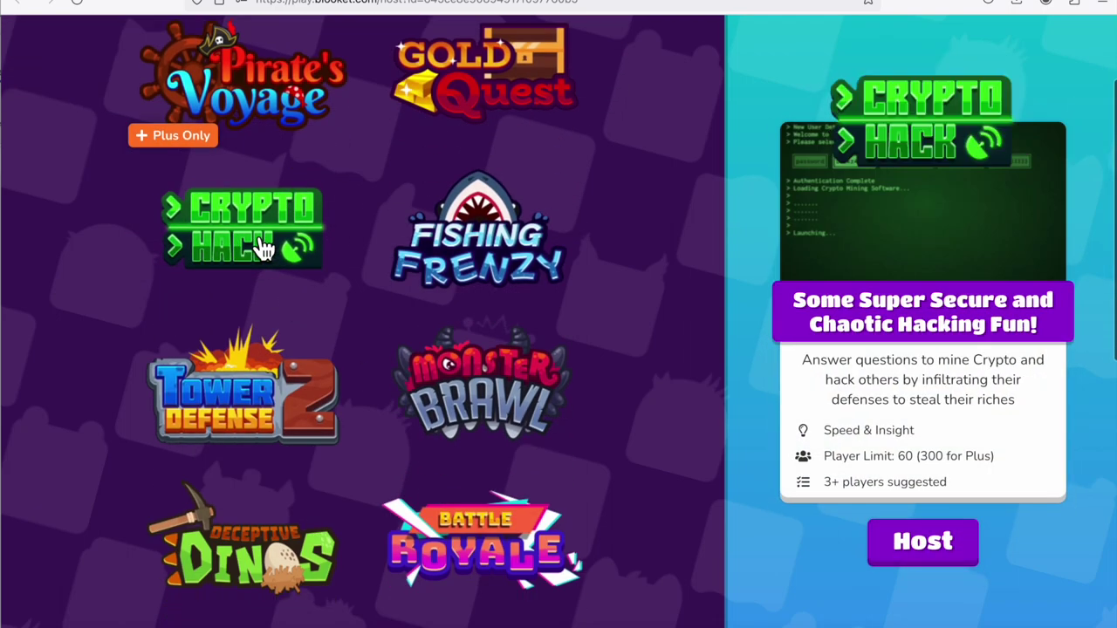
left_click(942, 556)
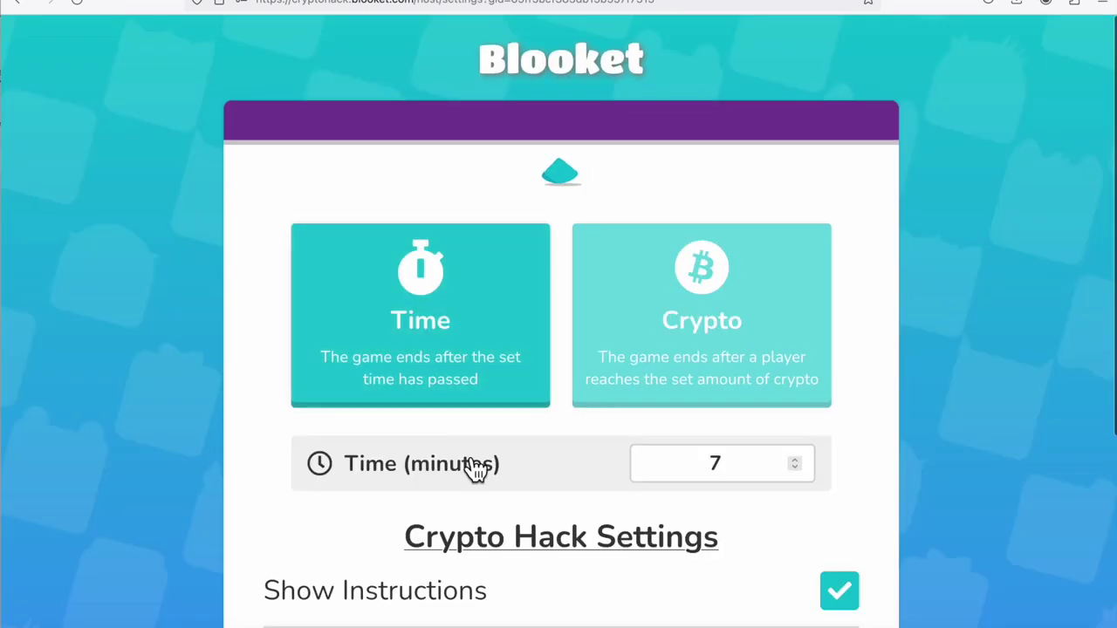
Set the time limit of the time-based Crypto Hack game to 7 minutes.
scroll(603, 419, "down", 1)
scroll(602, 375, "up", 1)
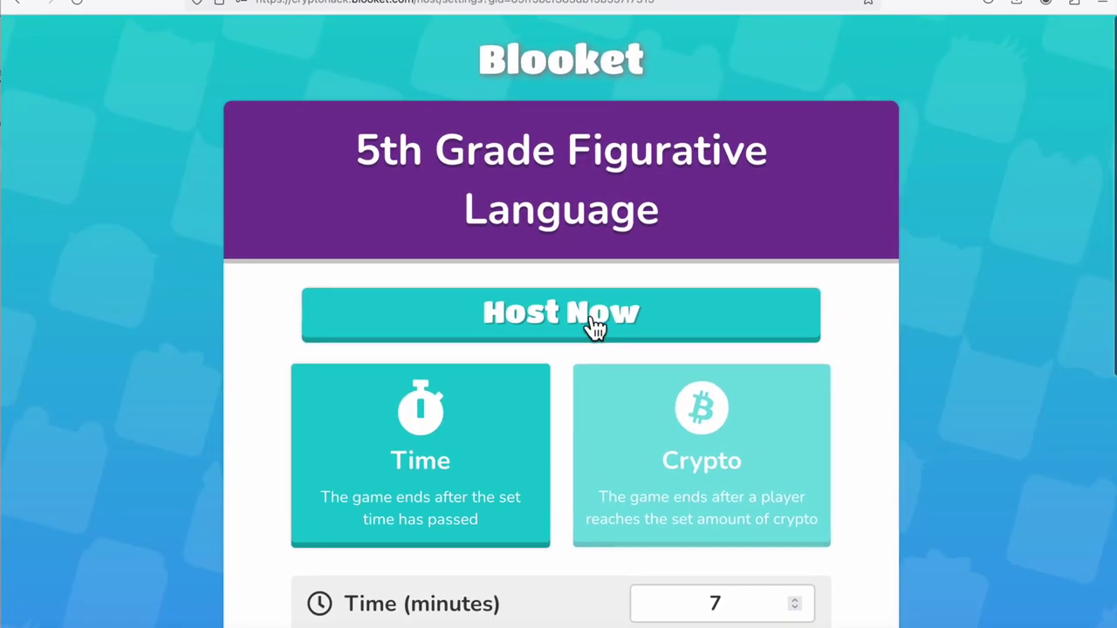
scroll(678, 442, "down", 2)
double_click(710, 498)
key("BackSpace")
type("7")
scroll(610, 332, "up", 2)
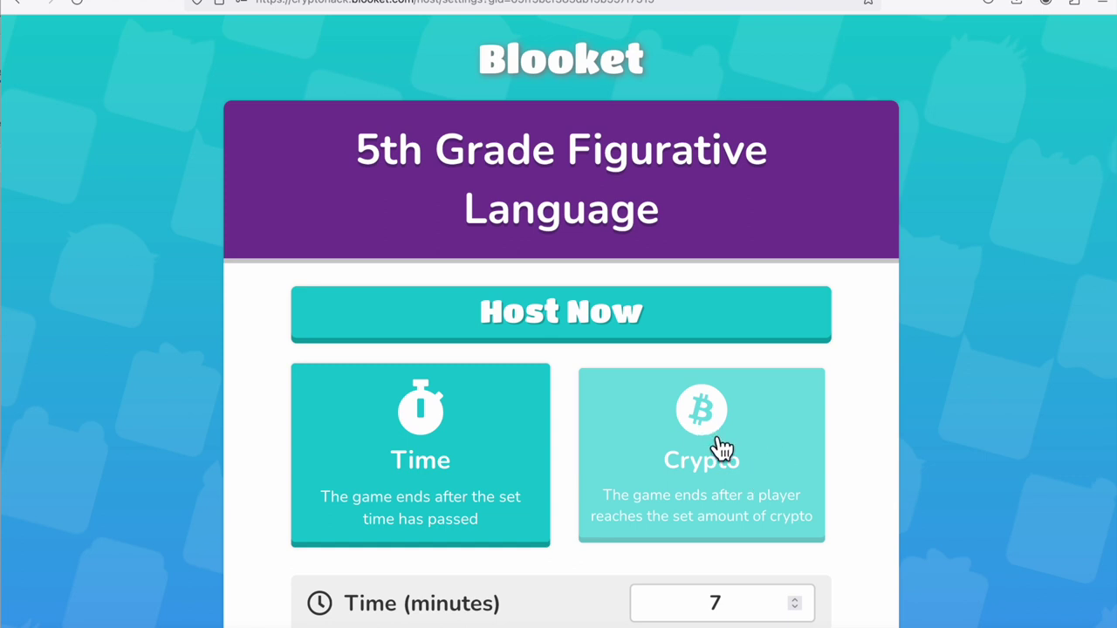
Turn the Use Random Names option on and back off in the Crypto Hack settings.
scroll(623, 448, "down", 1)
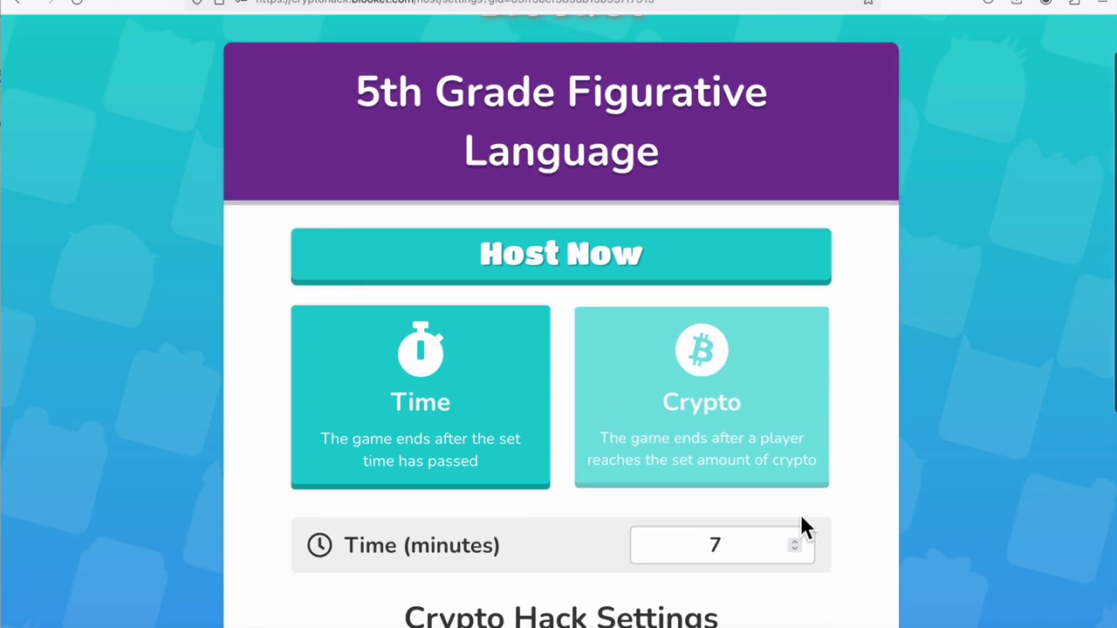
scroll(650, 563, "down", 6)
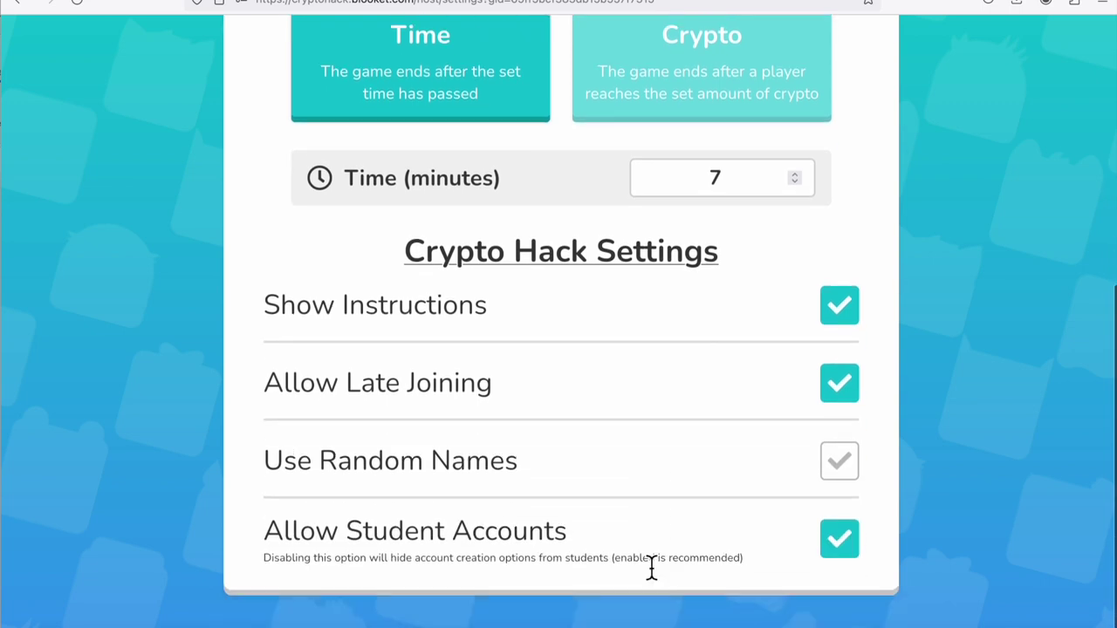
left_click(851, 479)
left_click(851, 480)
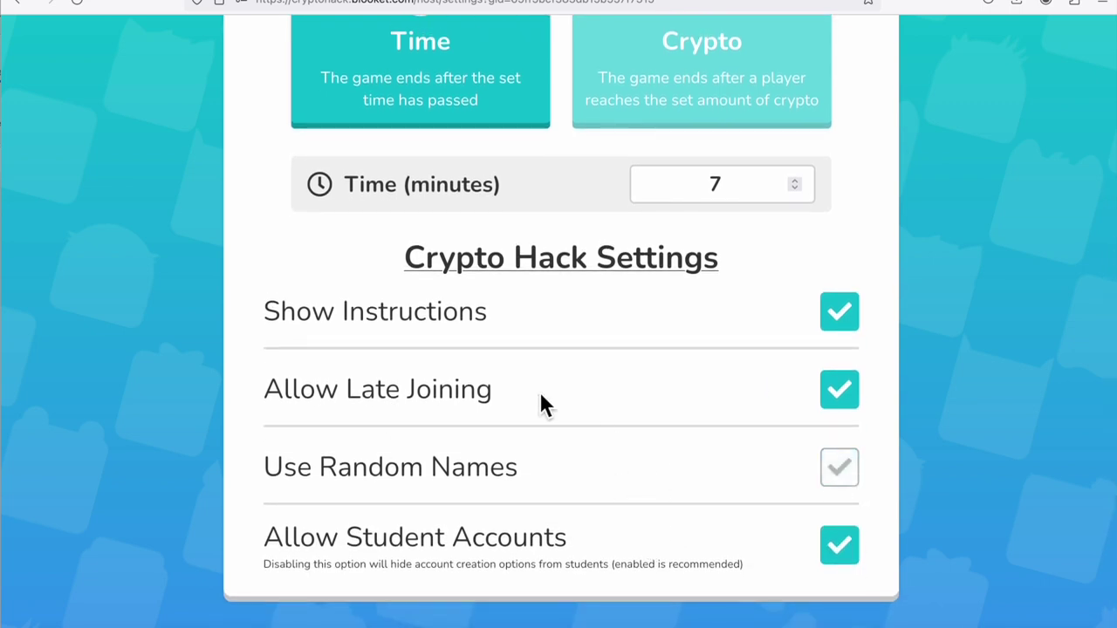
Start hosting the configured Crypto Hack game and copy its join link for the students.
scroll(539, 392, "up", 7)
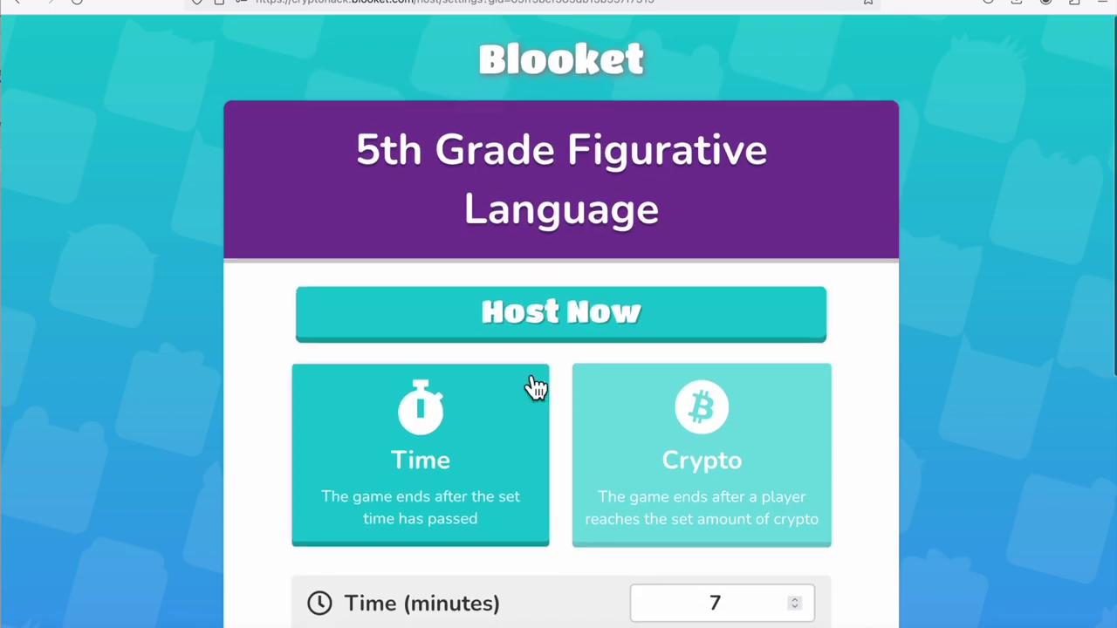
left_click(578, 323)
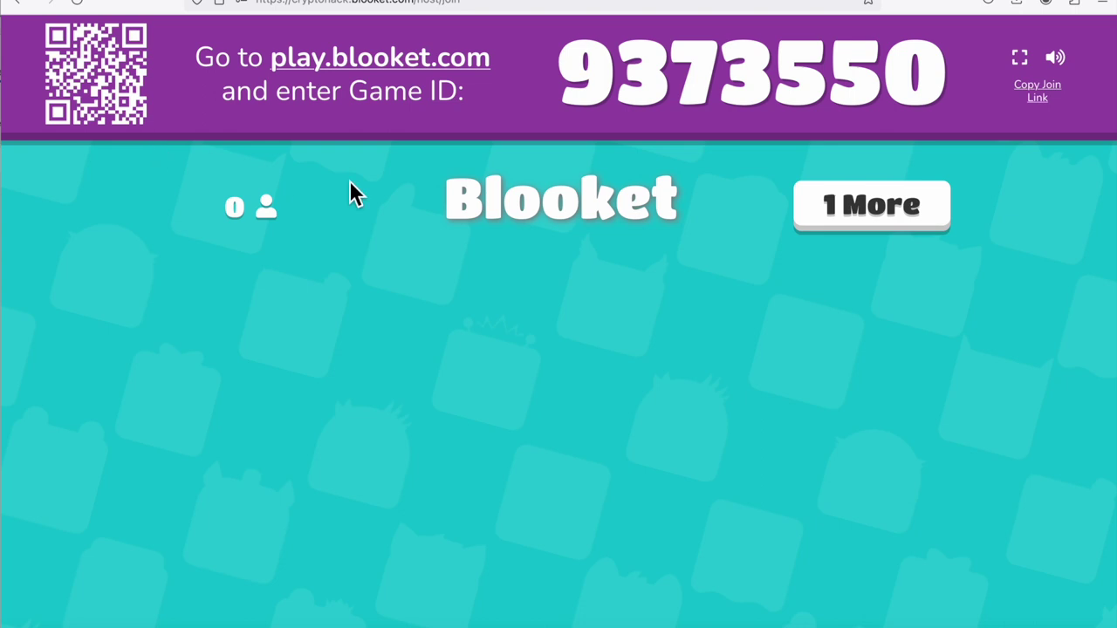
left_click(1050, 103)
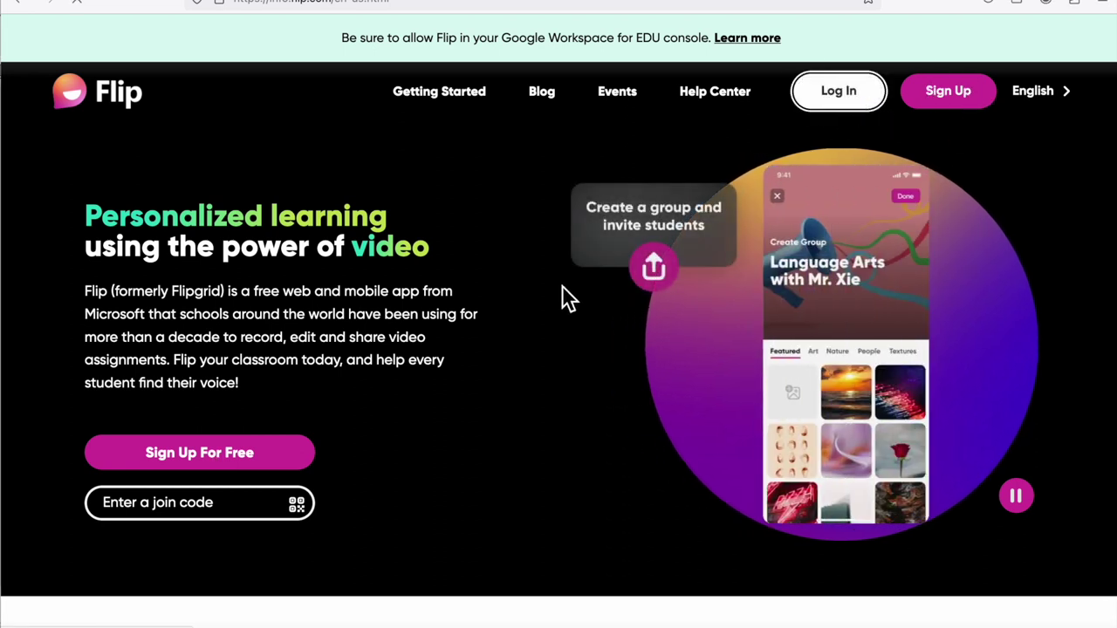
Log in to Flip and open the Digital Office Hours topic of the class group.
left_click(843, 101)
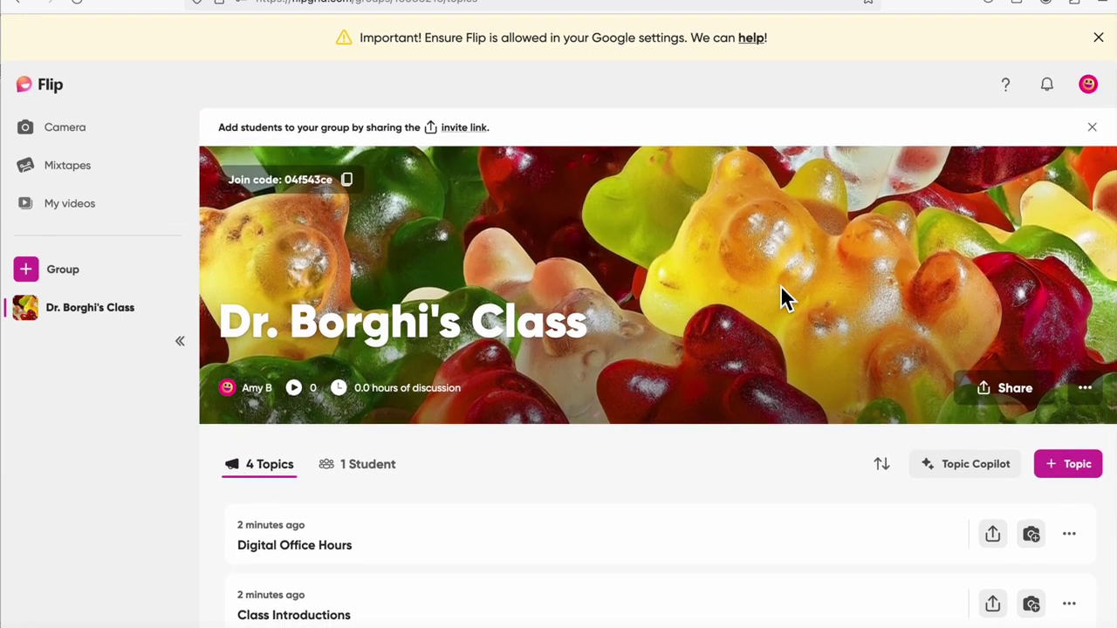
scroll(519, 468, "down", 2)
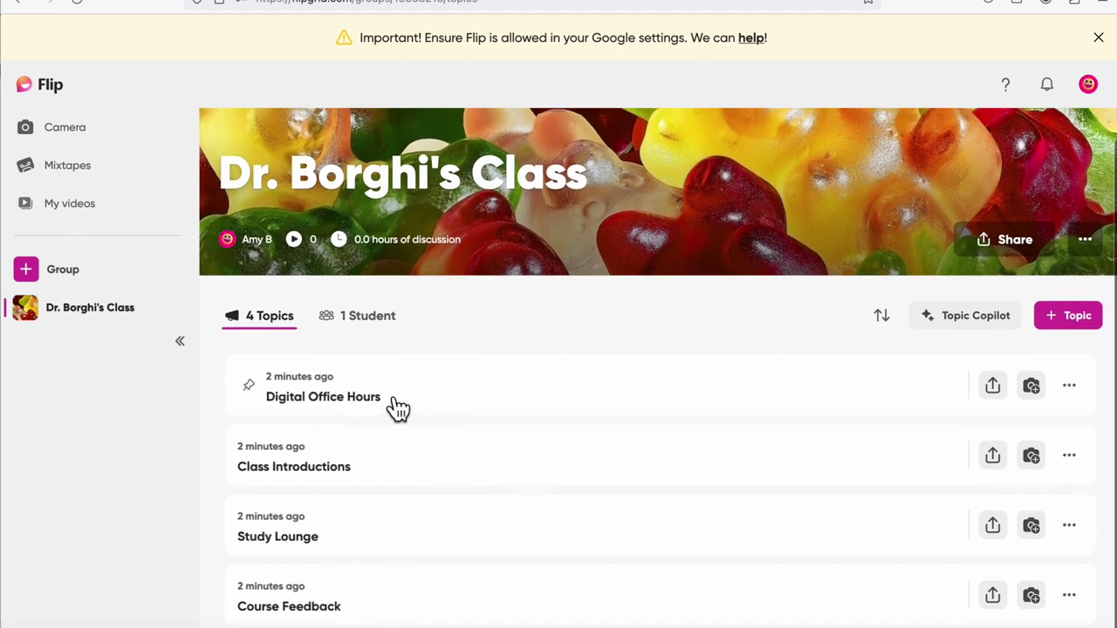
left_click(362, 406)
Read through the Digital Office Hours topic page and return to the class group's page.
scroll(538, 374, "down", 3)
scroll(538, 366, "up", 3)
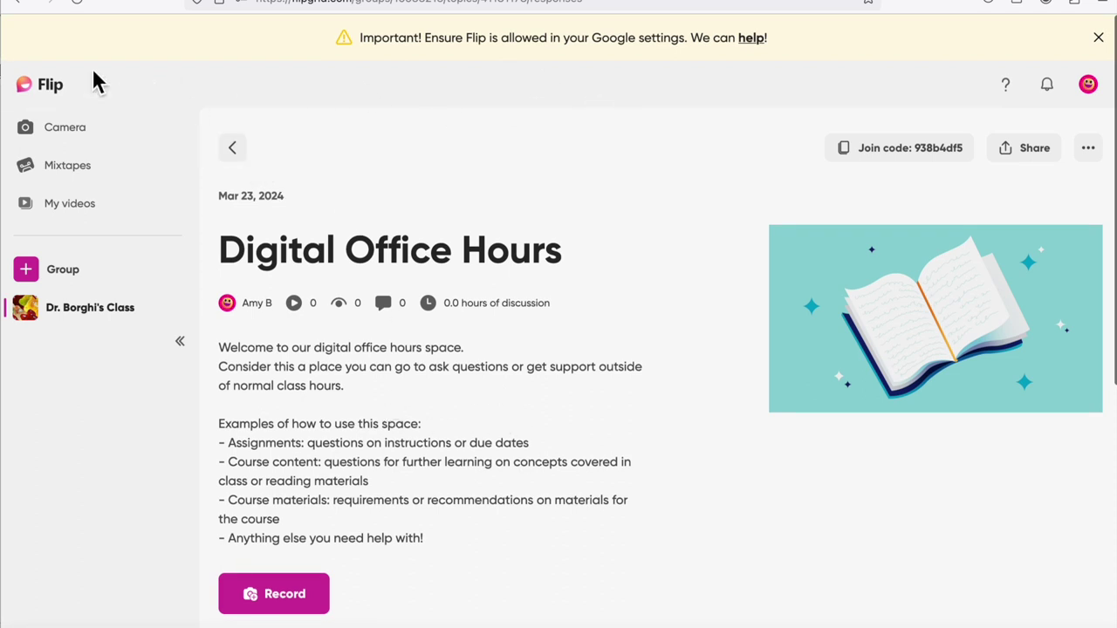
left_click(233, 146)
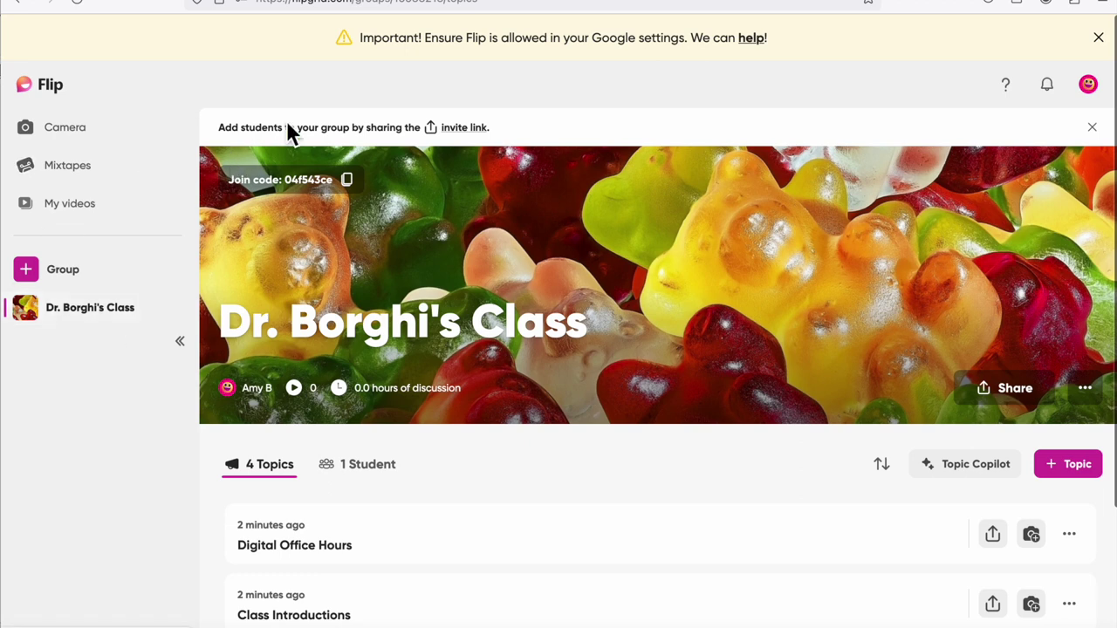
Create a new topic in the class group titled "Introduce yourself using a 1 minute video!".
scroll(288, 197, "down", 1)
left_click(114, 319)
left_click(1075, 471)
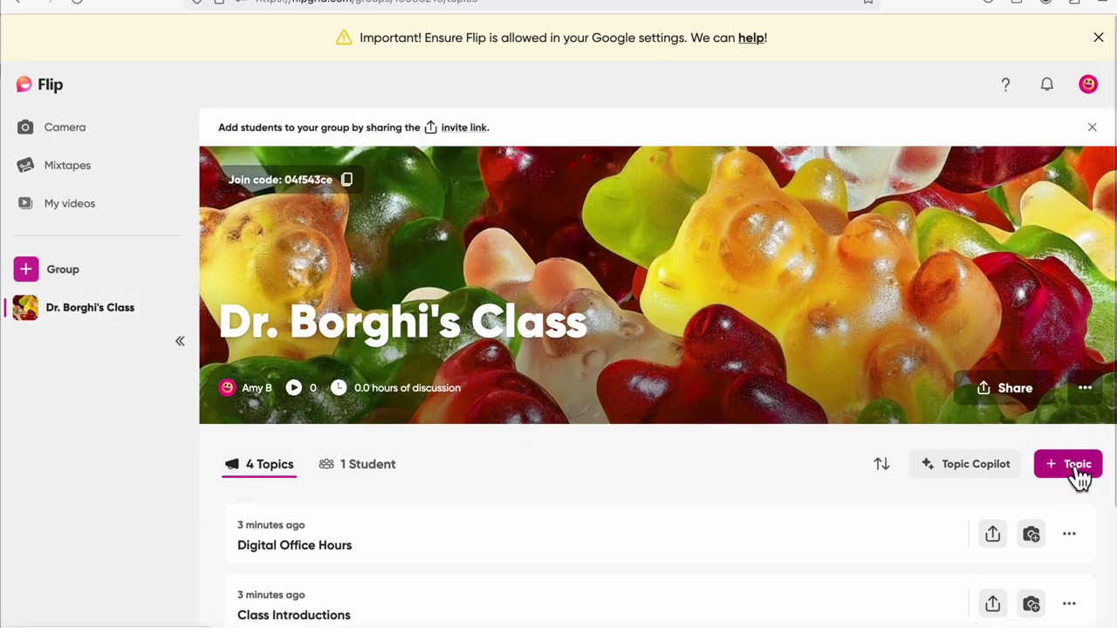
left_click(623, 377)
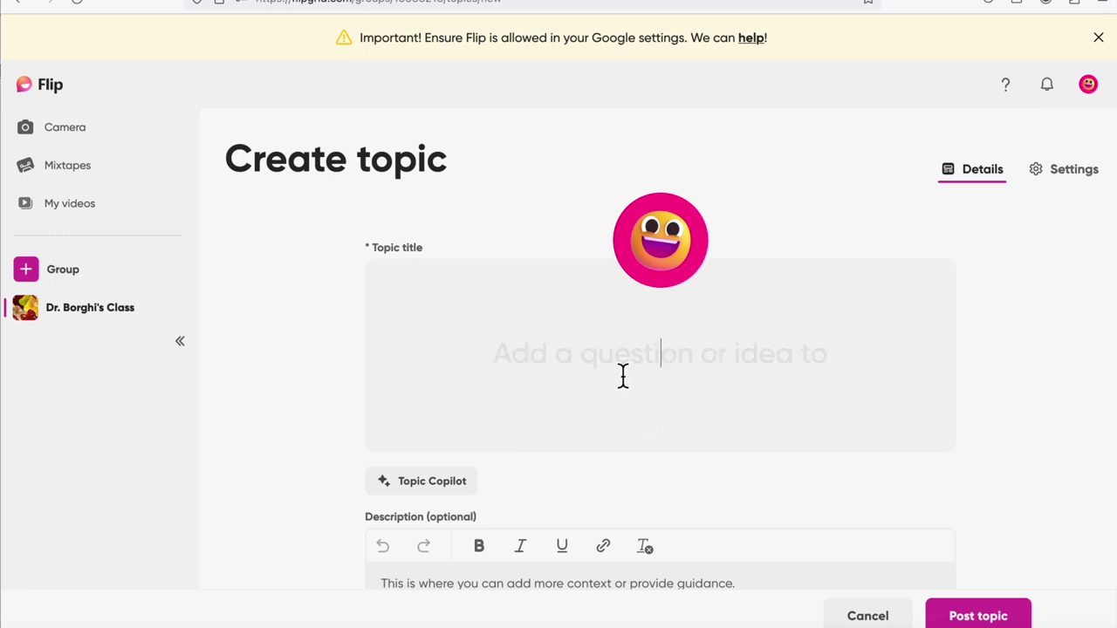
scroll(623, 376, "down", 1)
type("It")
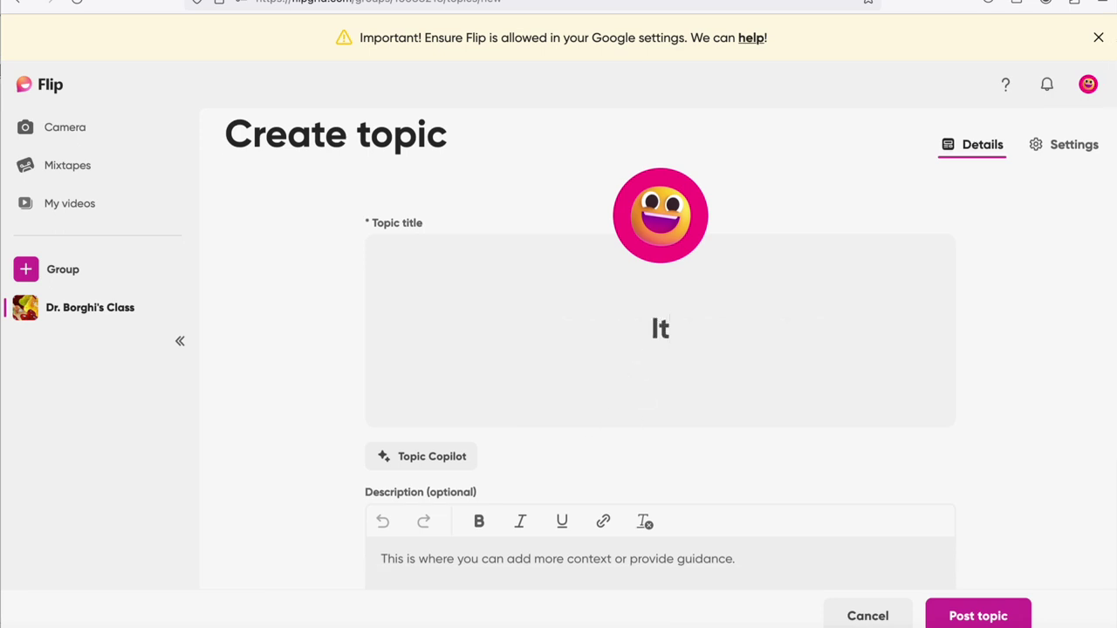
key("BackSpace")
type("ntroduce yourse")
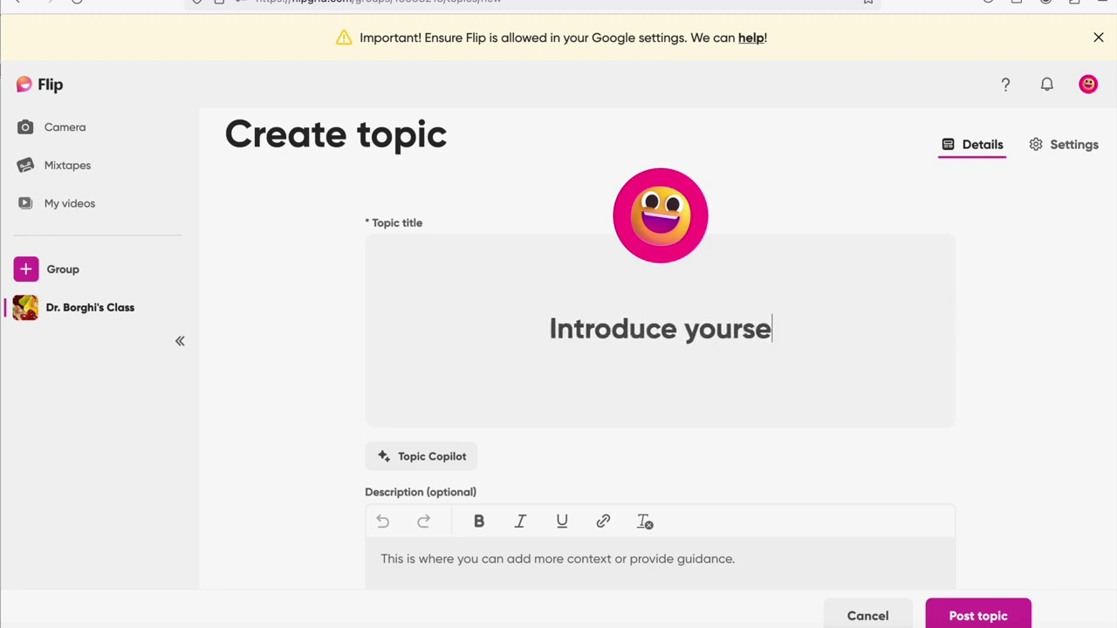
type("lf using a 1")
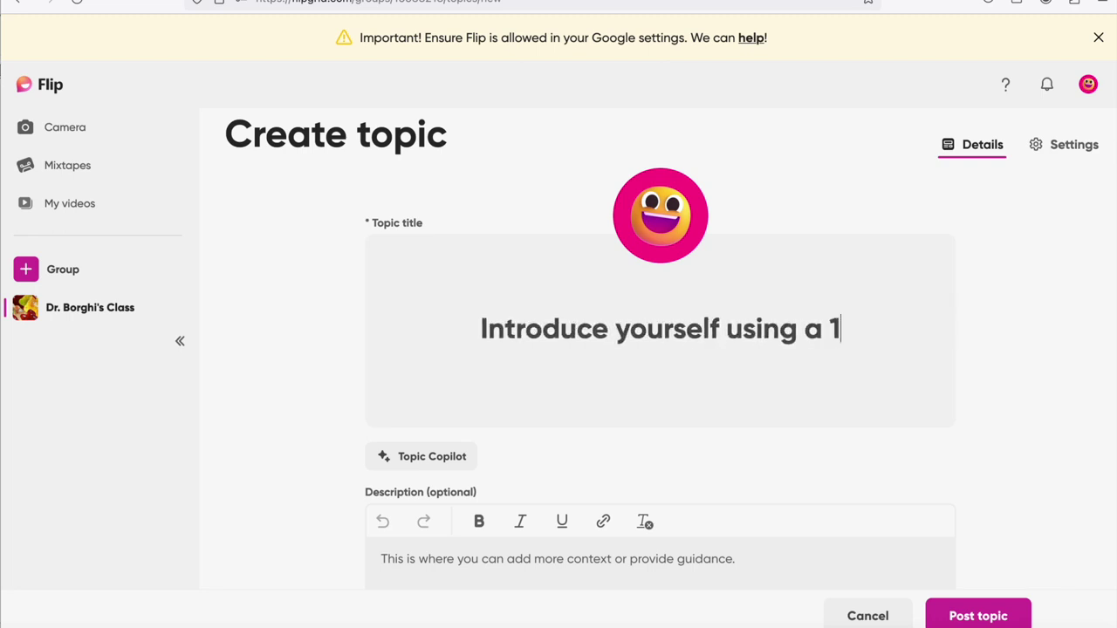
type(" minute video!")
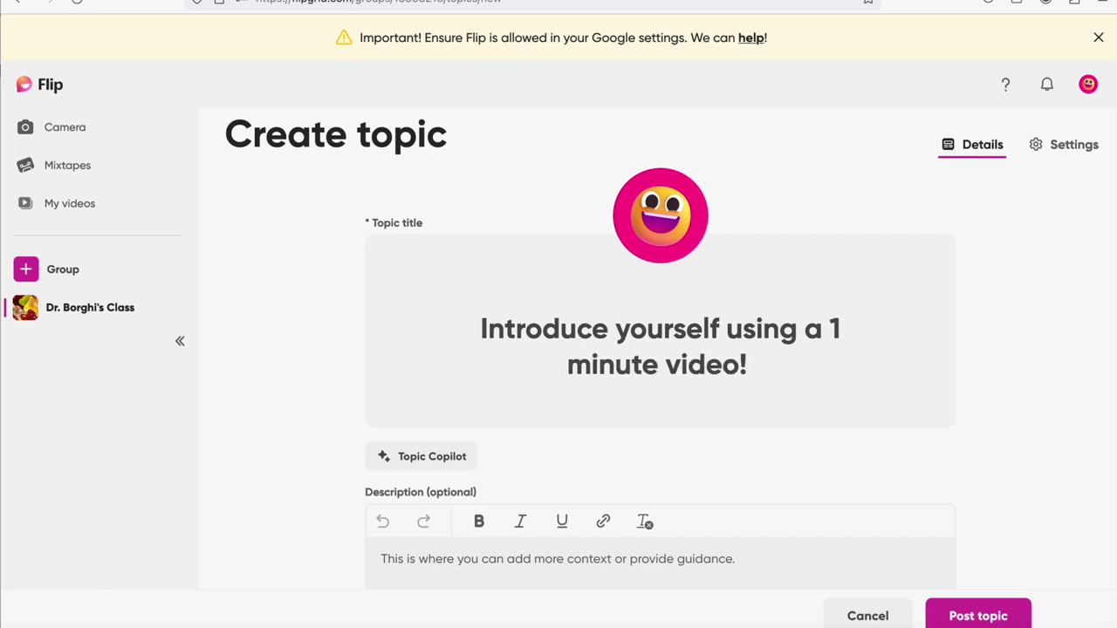
Set the new topic's recording time to 1 minute and check the image upload option for topic media without adding an image.
scroll(623, 374, "down", 3)
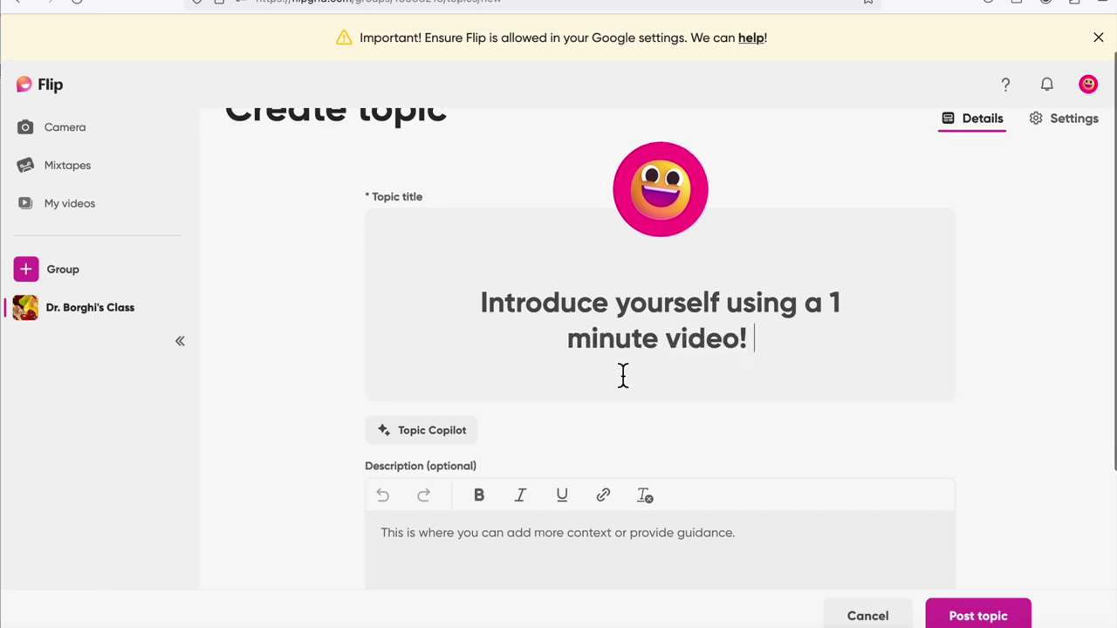
left_click(477, 456)
scroll(534, 449, "down", 3)
scroll(534, 451, "down", 1)
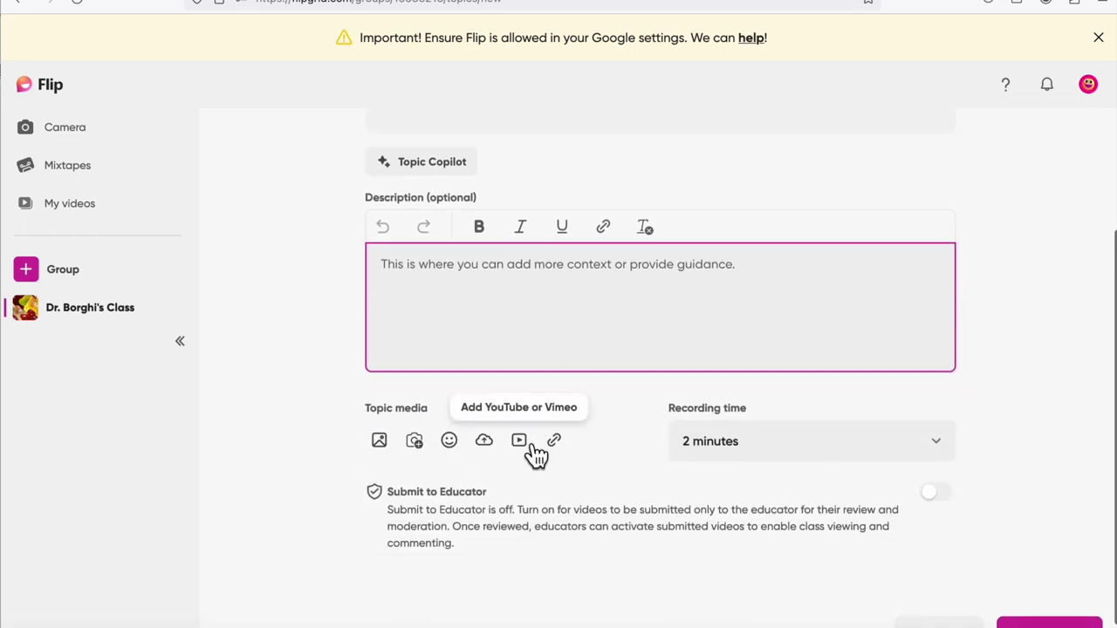
left_click(847, 446)
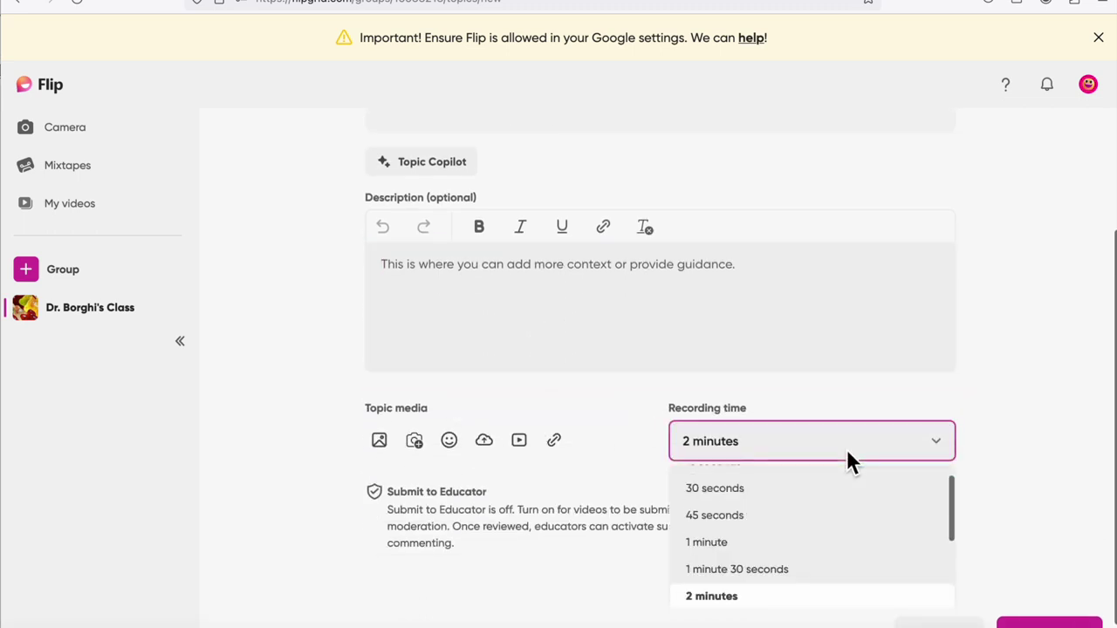
left_click(795, 544)
scroll(610, 498, "down", 1)
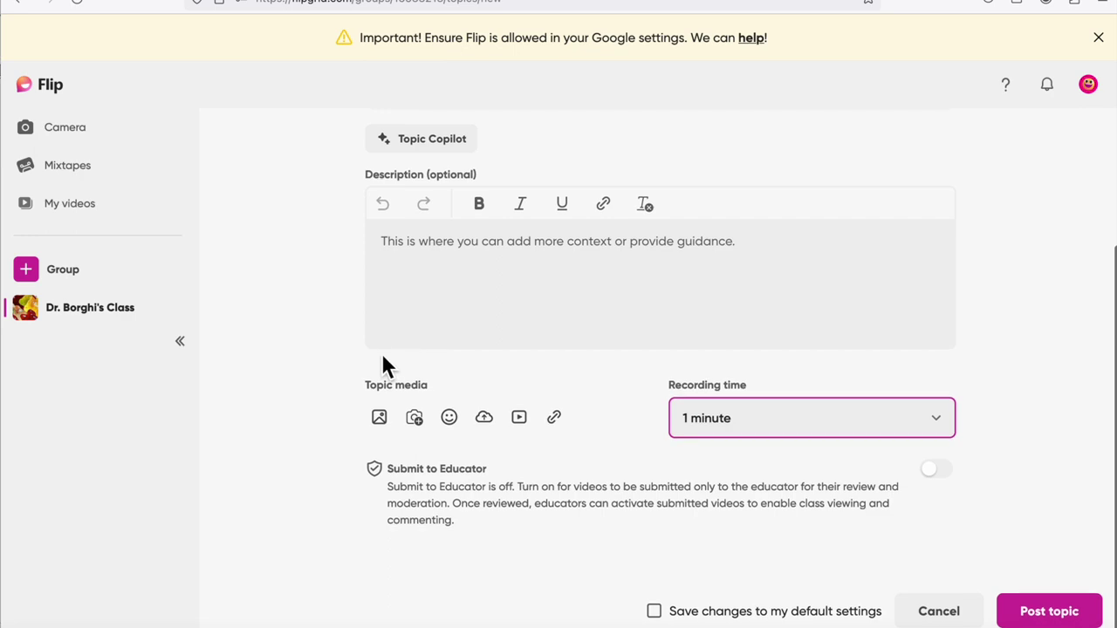
left_click(381, 418)
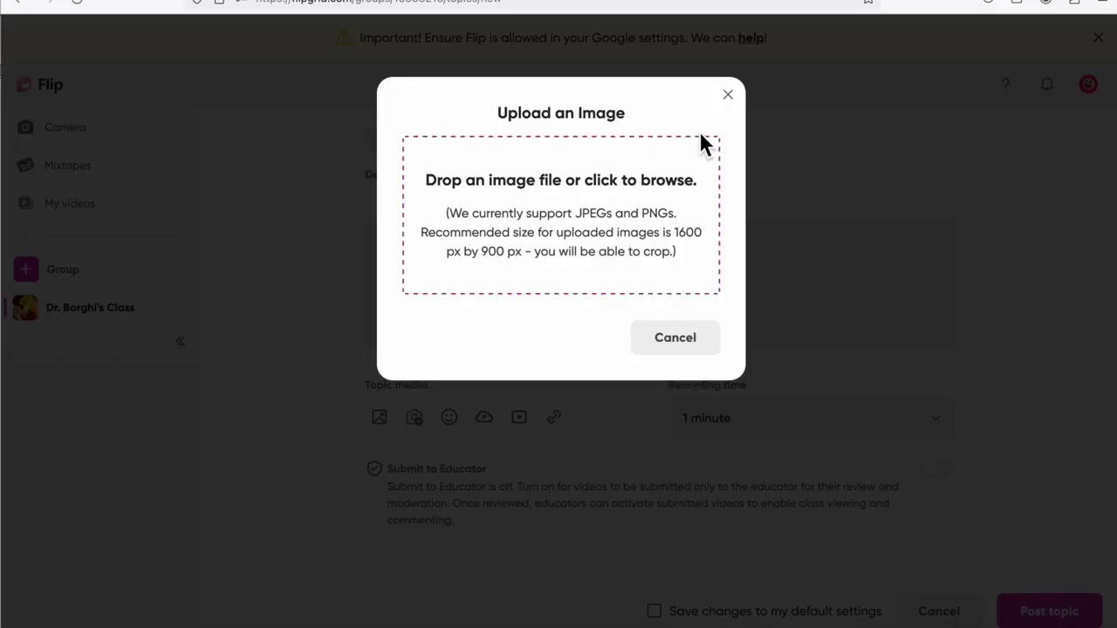
left_click(731, 98)
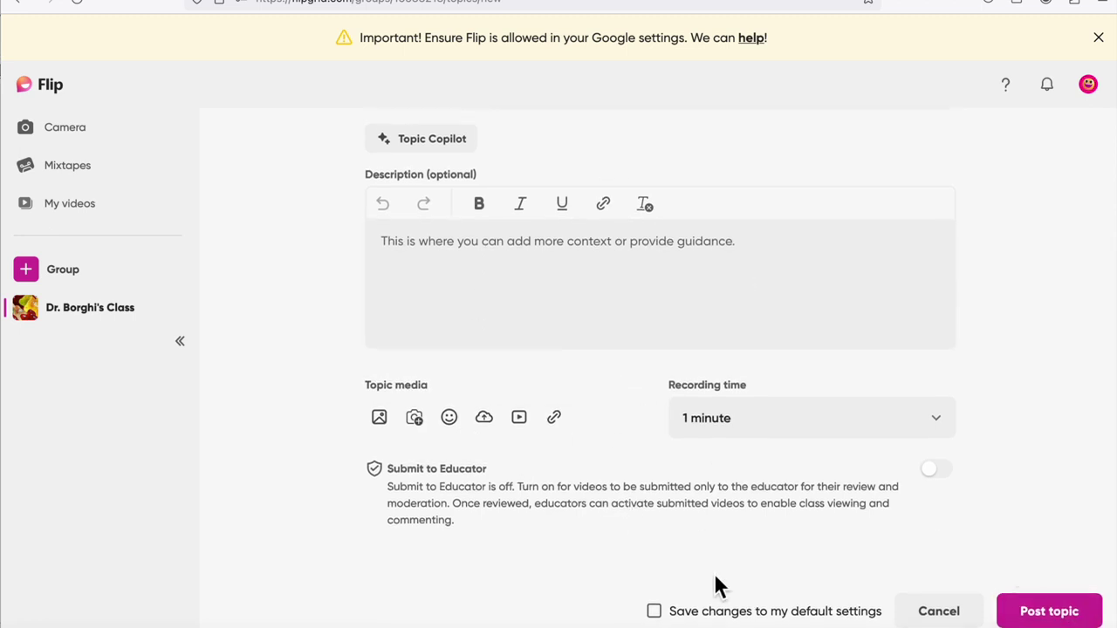
Post the topic and copy its share link for the students.
left_click(1075, 612)
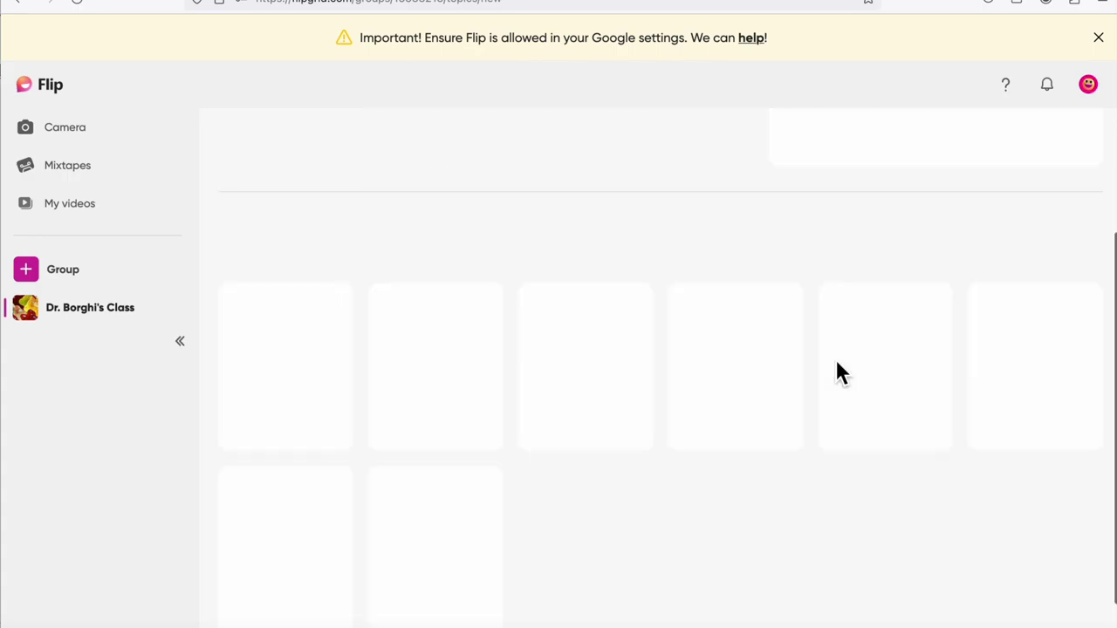
scroll(584, 261, "down", 1)
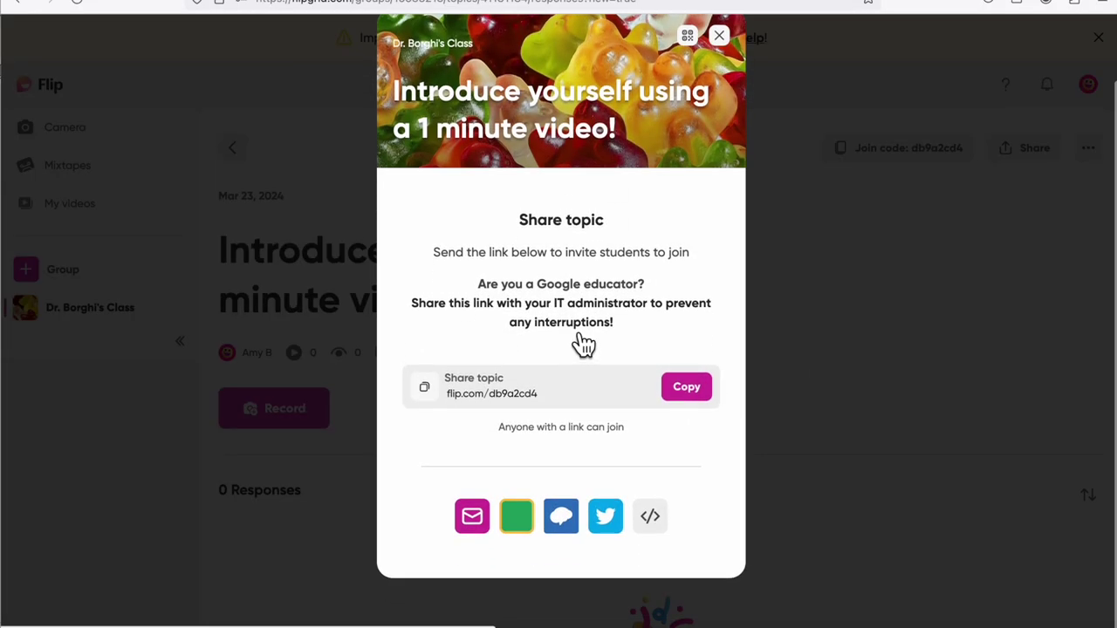
left_click(688, 397)
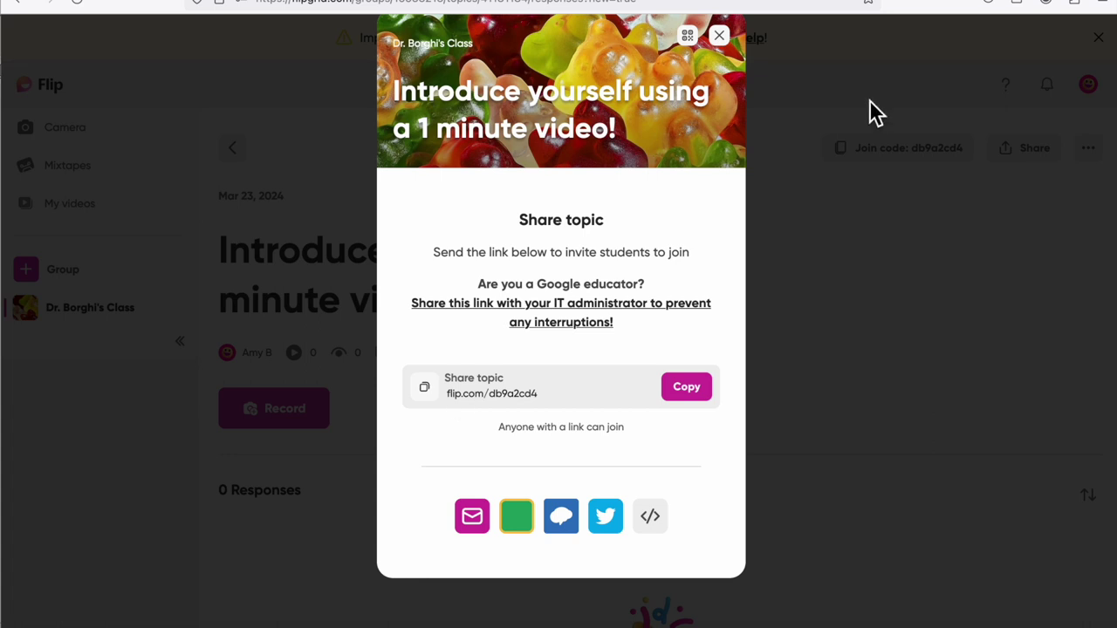
Close the topic's share window, go through both guidance tips and return to the class group's page.
left_click(719, 36)
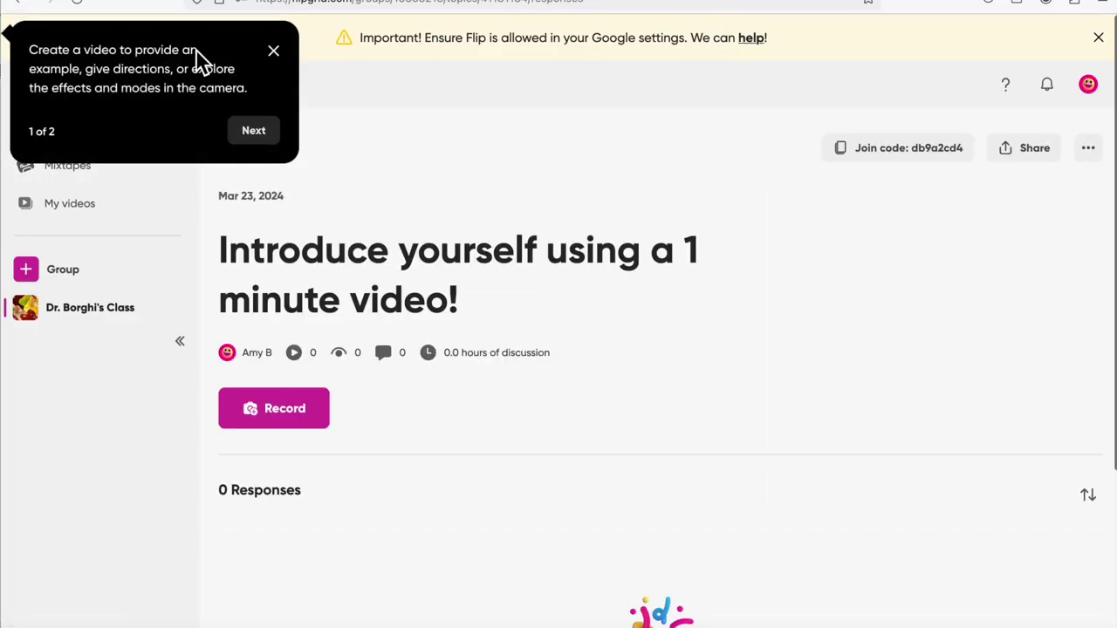
left_click(258, 135)
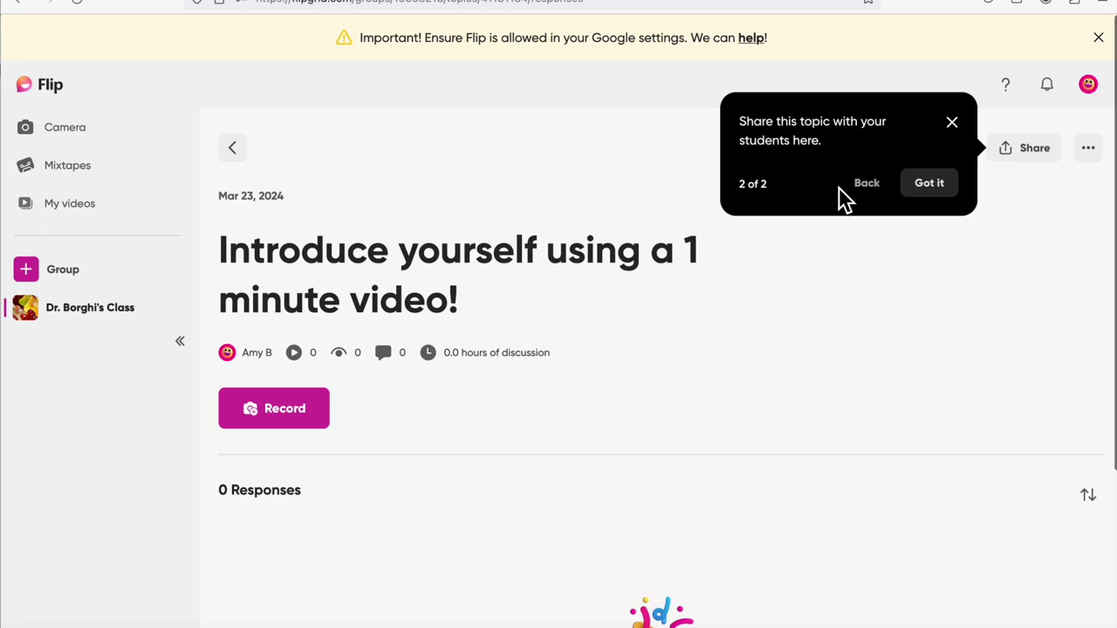
left_click(935, 190)
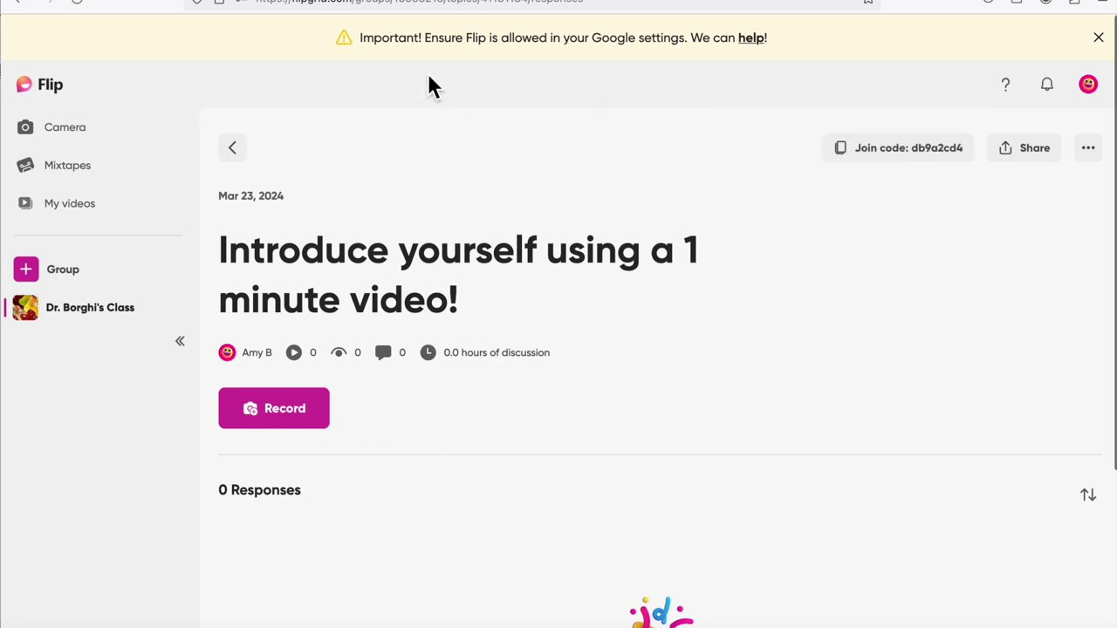
left_click(360, 2)
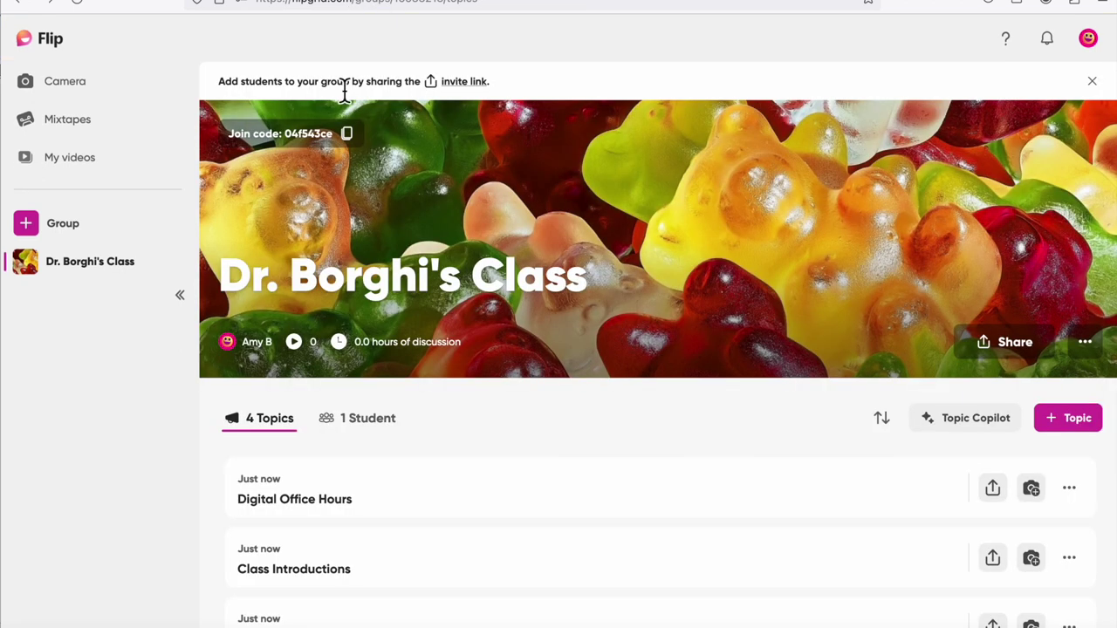
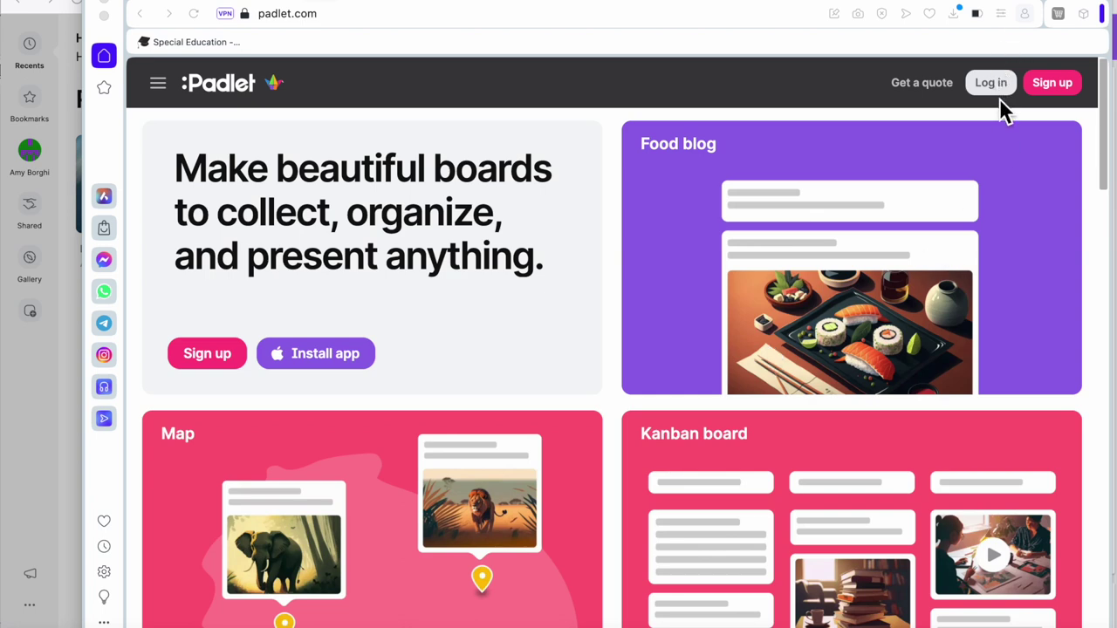
Switch to Padlet, open the Lite-Brite Activity Spring 2024 board from the account's own padlets and look over its instructions and example posts.
left_click(74, 256)
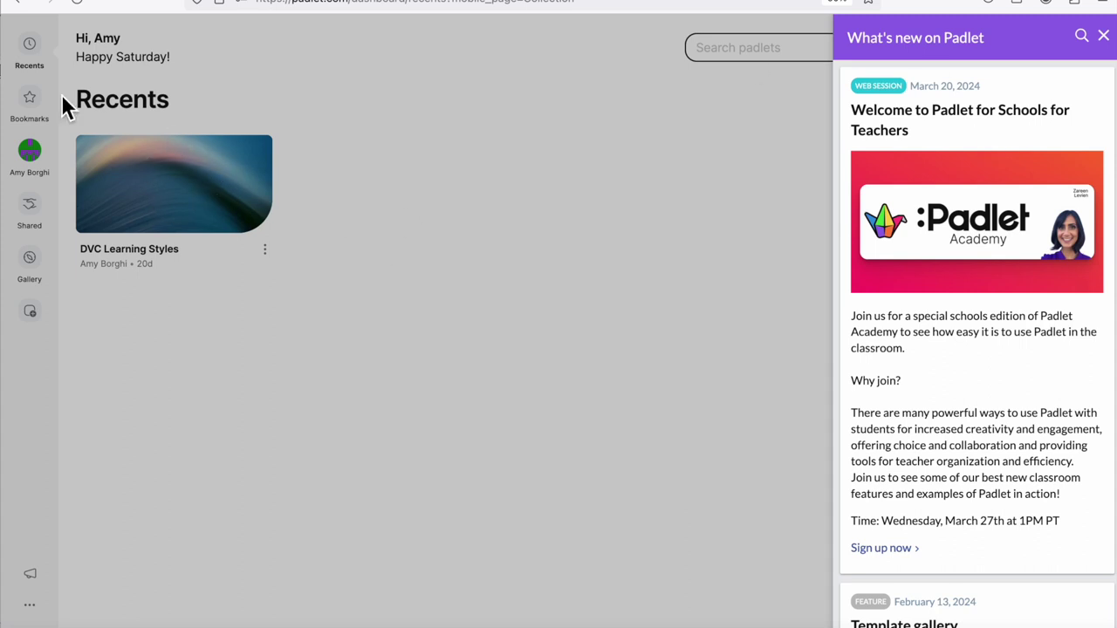
left_click(36, 163)
left_click(40, 175)
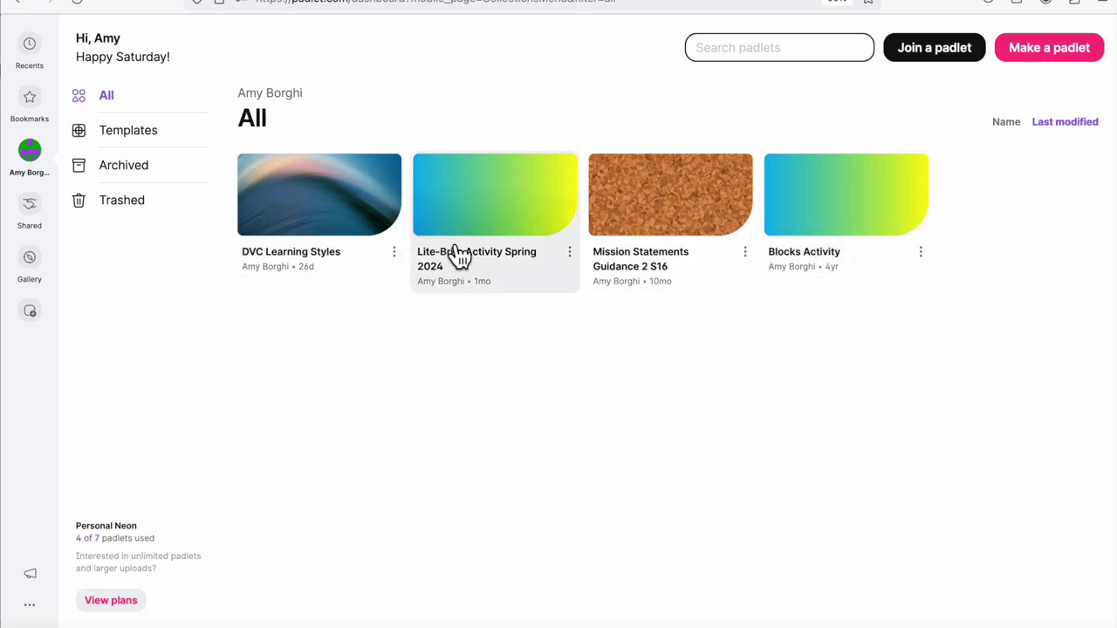
left_click(530, 218)
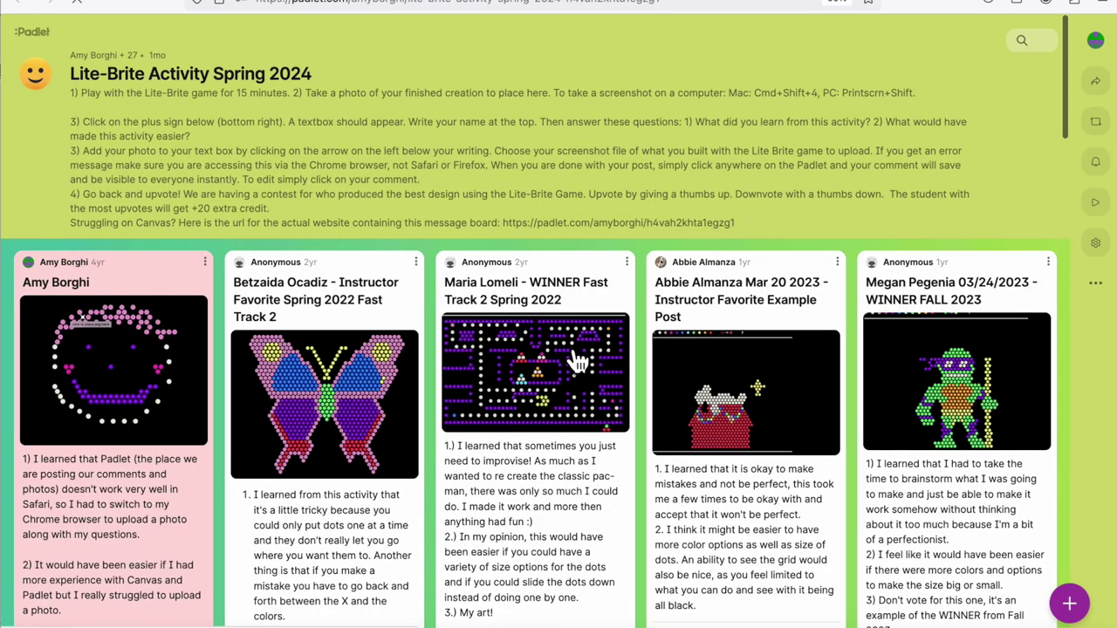
scroll(571, 353, "down", 1)
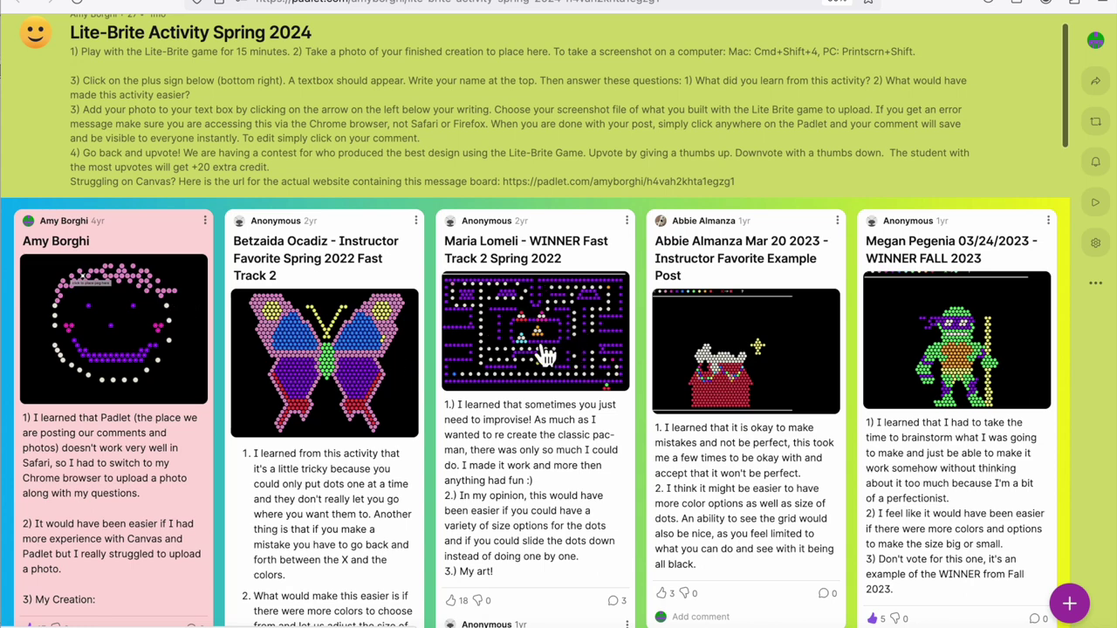
scroll(558, 344, "up", 1)
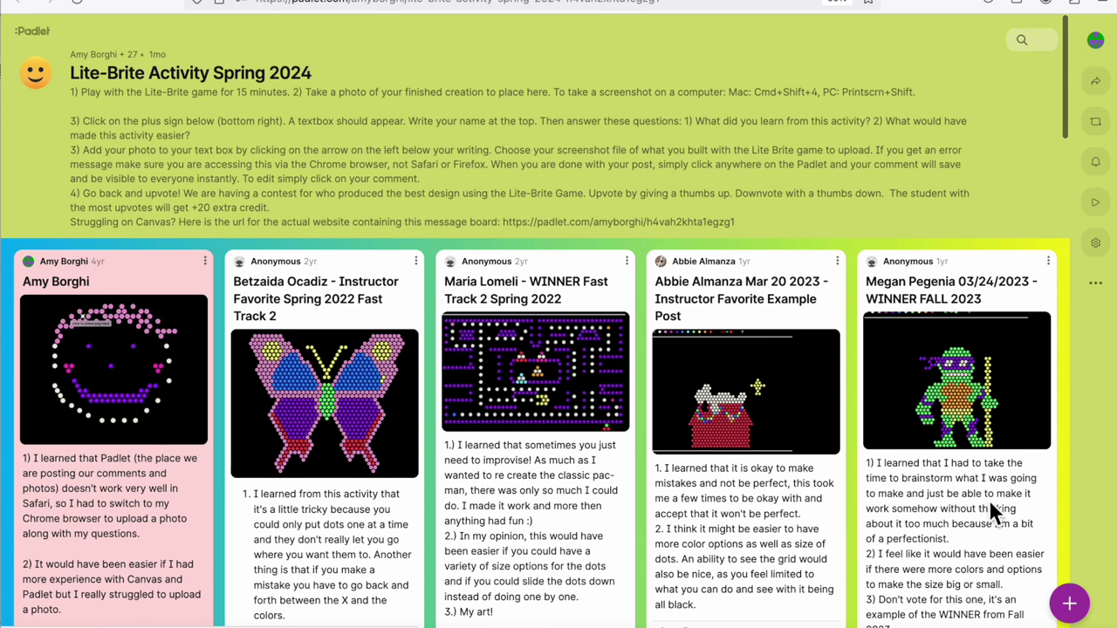
Explore a new post's attachment options, including the GIF search and the GIPHY site, and close the post without publishing.
left_click(1073, 607)
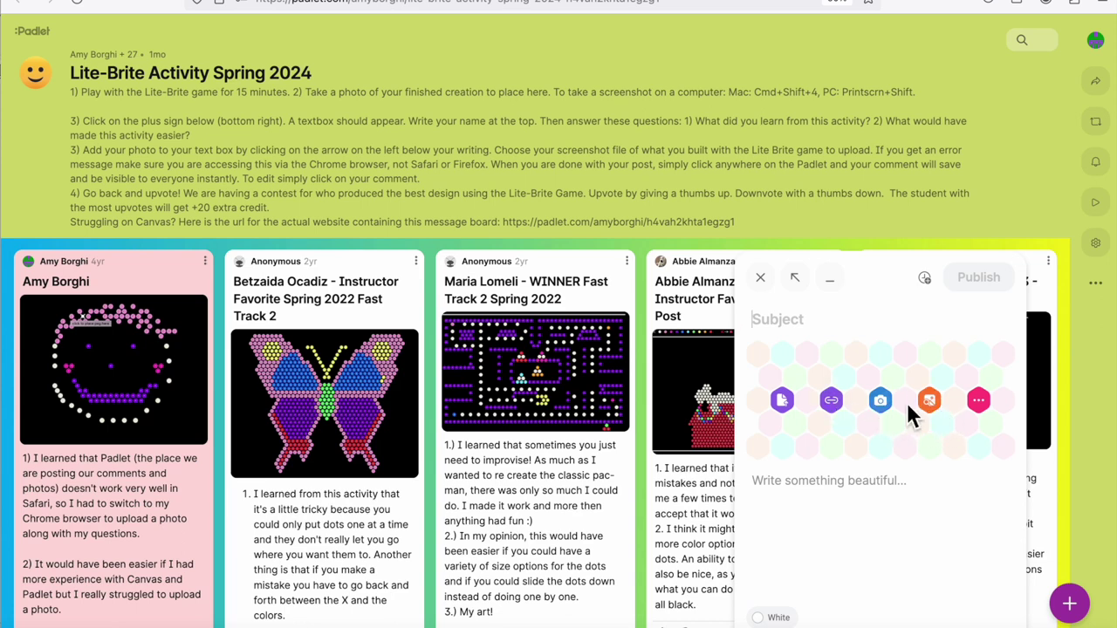
left_click(980, 407)
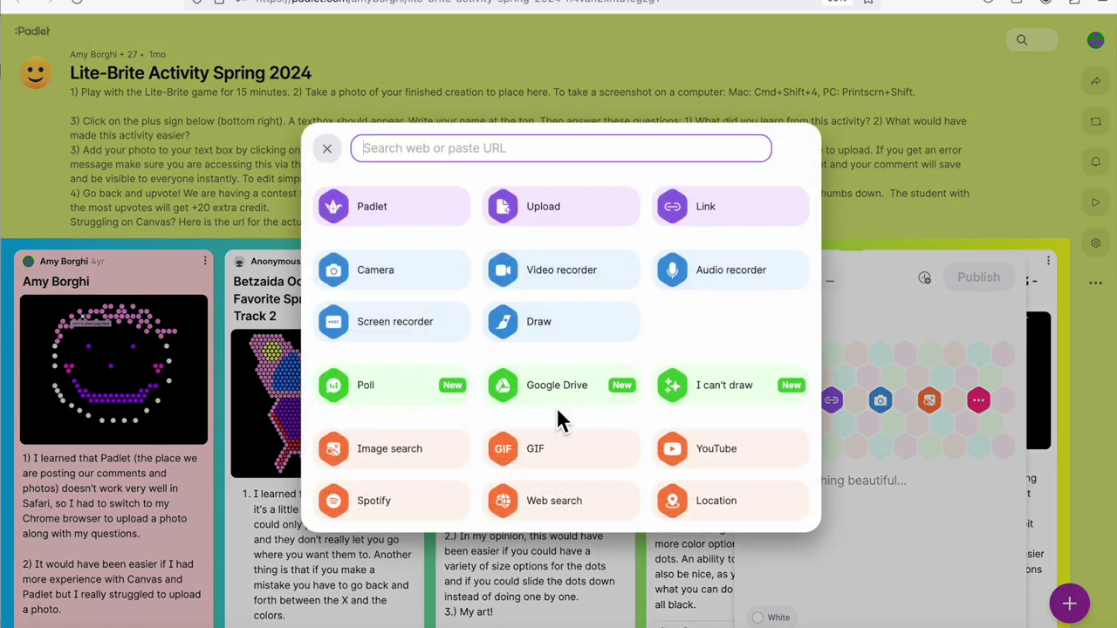
left_click(548, 450)
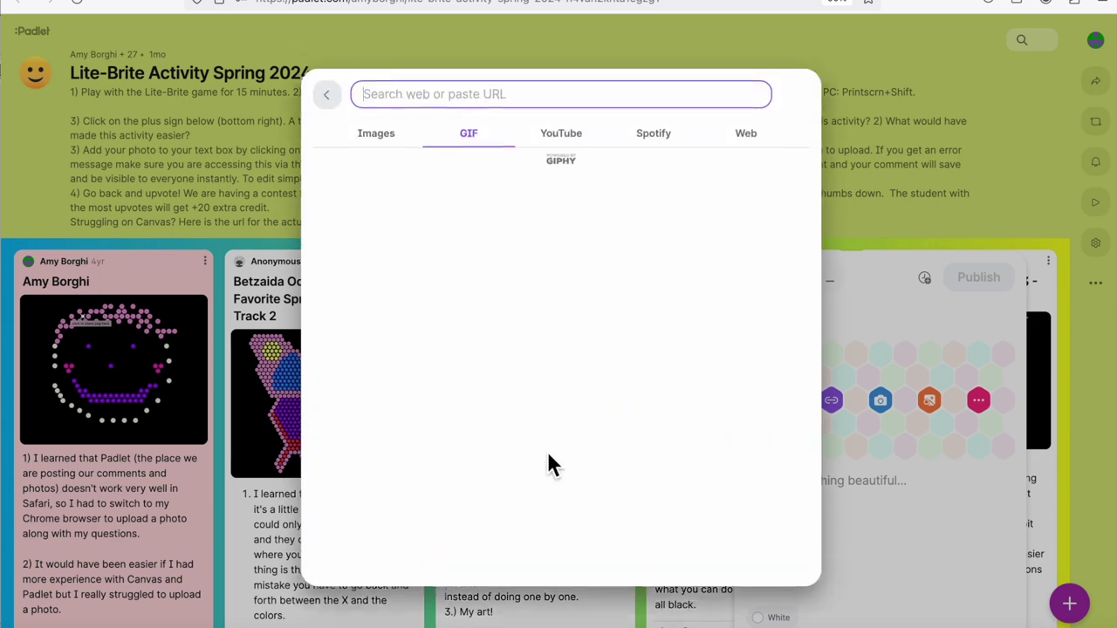
left_click(563, 146)
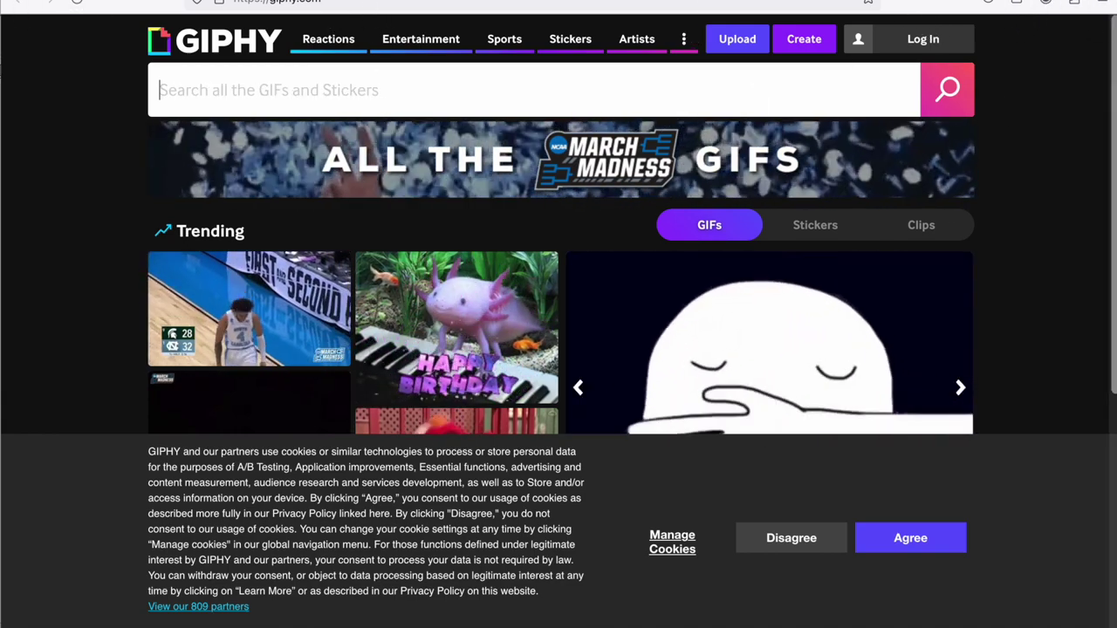
left_click(440, 4)
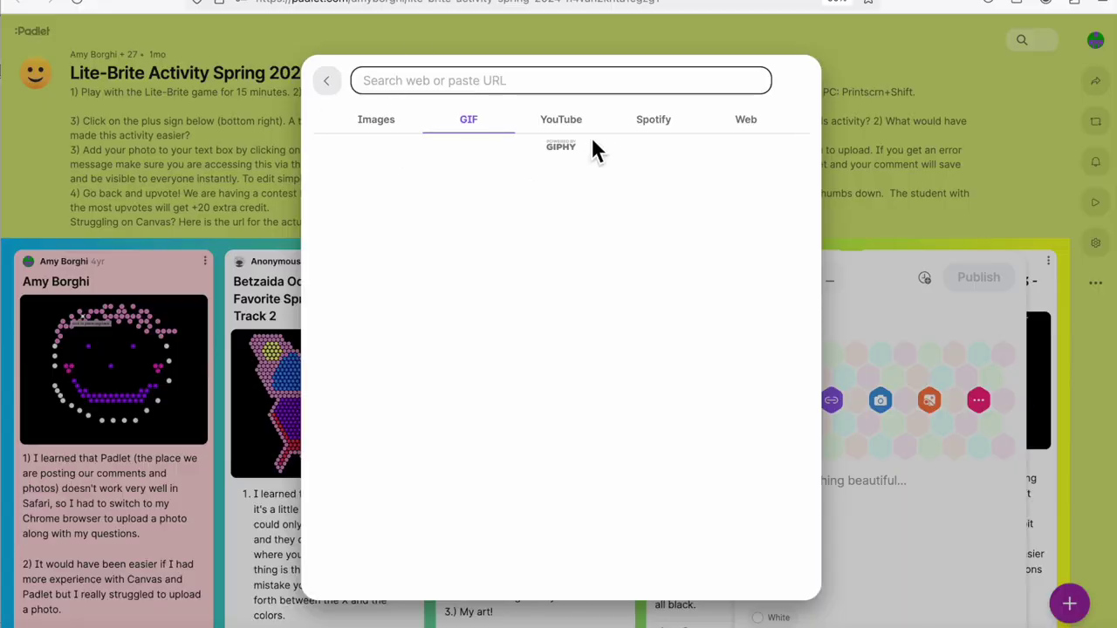
left_click(237, 292)
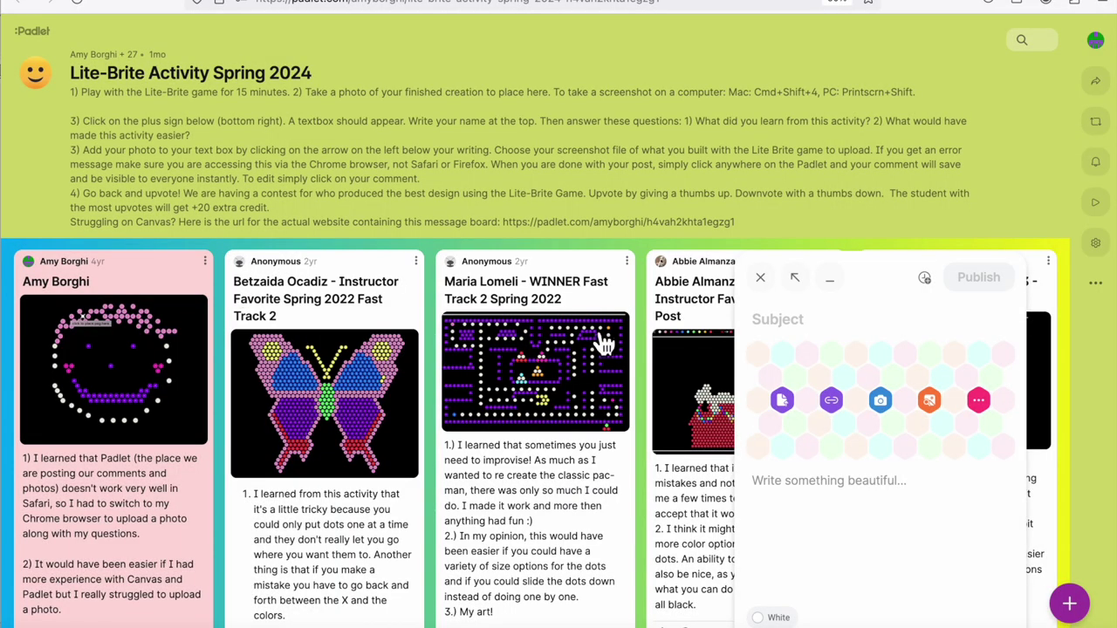
left_click(760, 278)
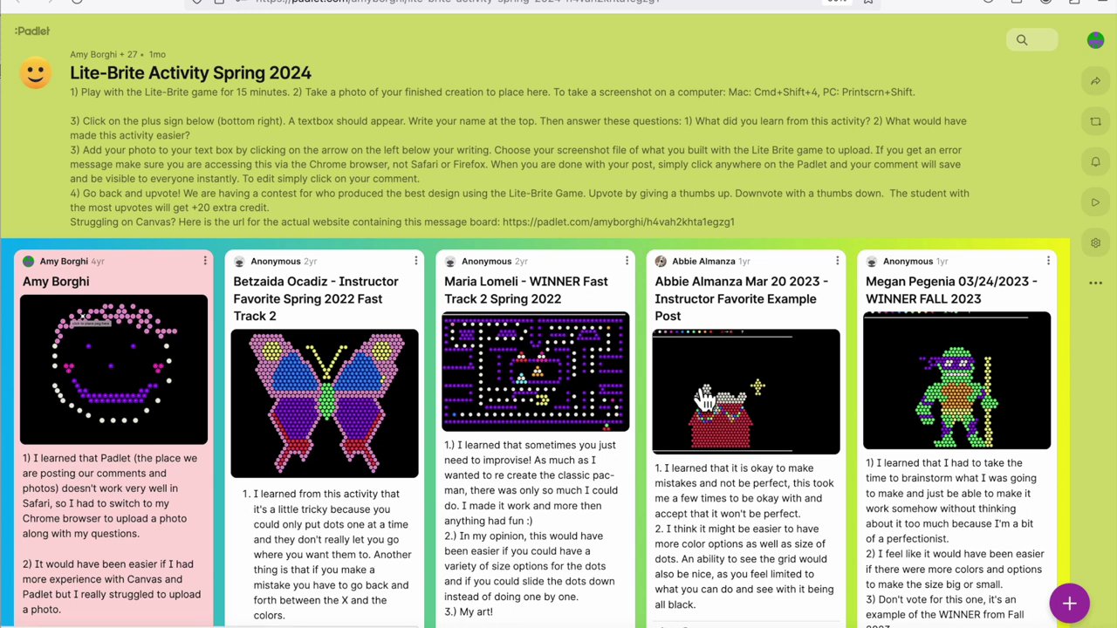
Browse the student posts on the Lite-Brite board and select the board's web address.
scroll(845, 368, "down", 15)
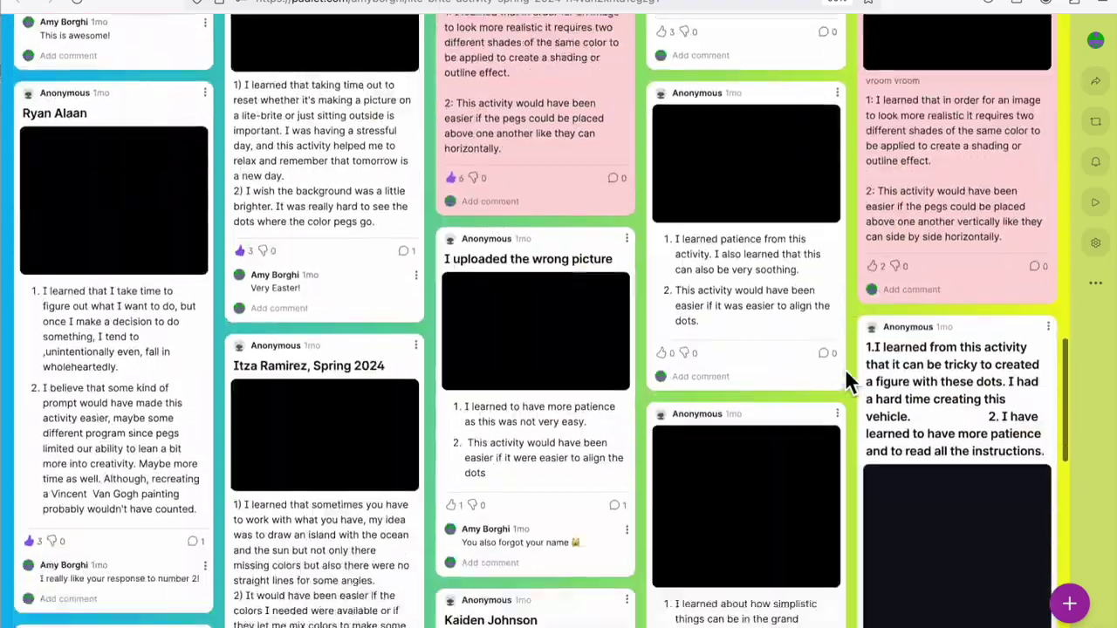
scroll(844, 368, "up", 15)
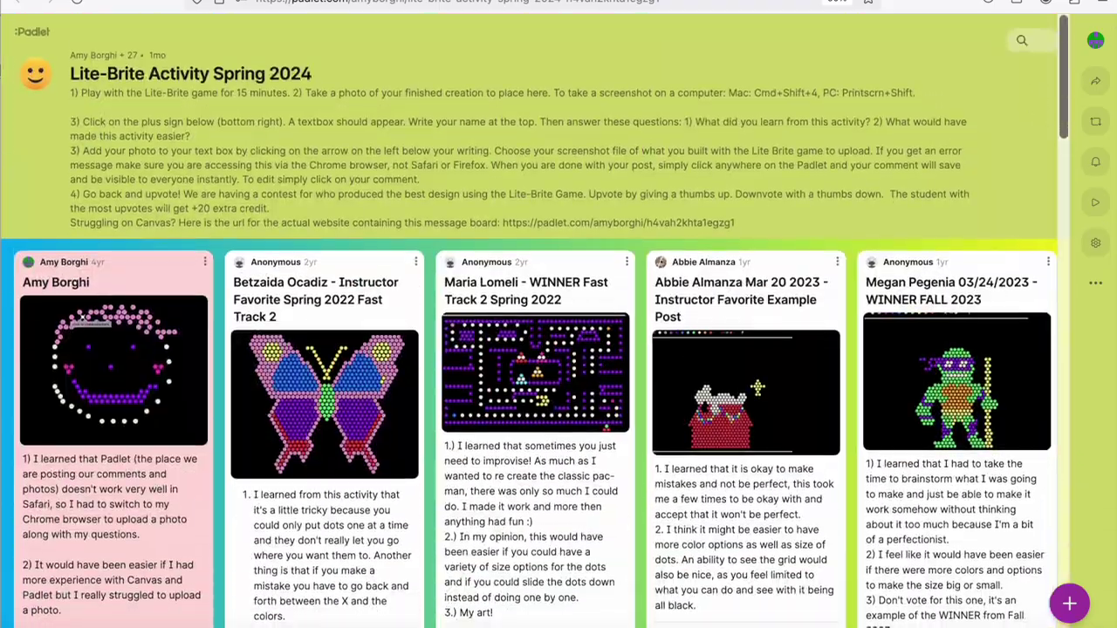
left_click(606, 5)
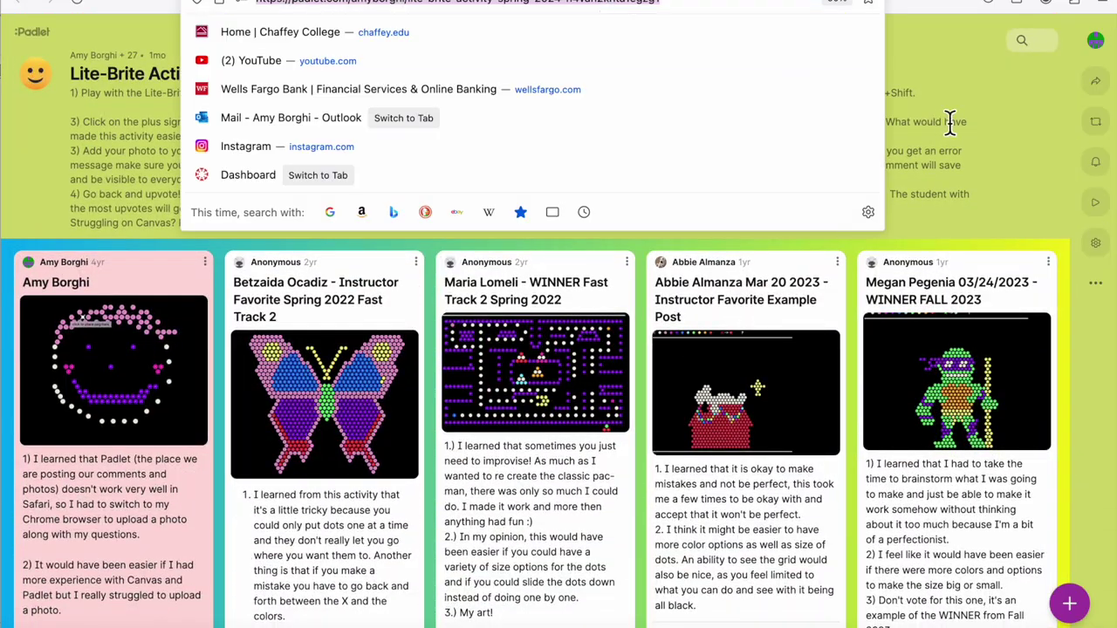
Leave the Lite-Brite board through the account's user settings, check the Dashboard settings and return to the overview of all padlets.
left_click(969, 45)
left_click(1095, 41)
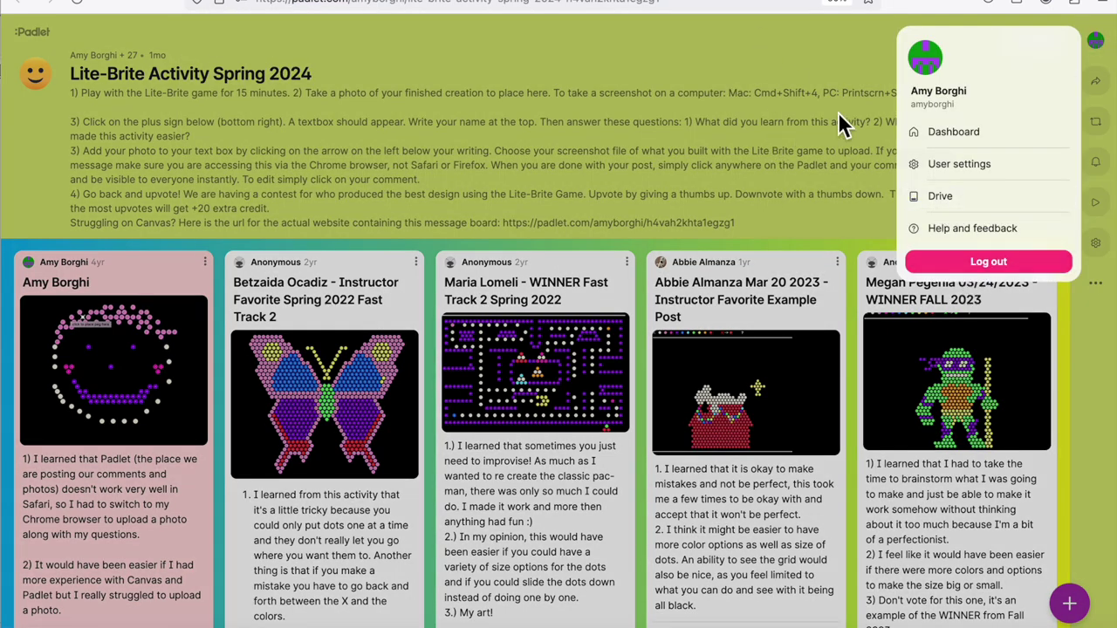
left_click(930, 164)
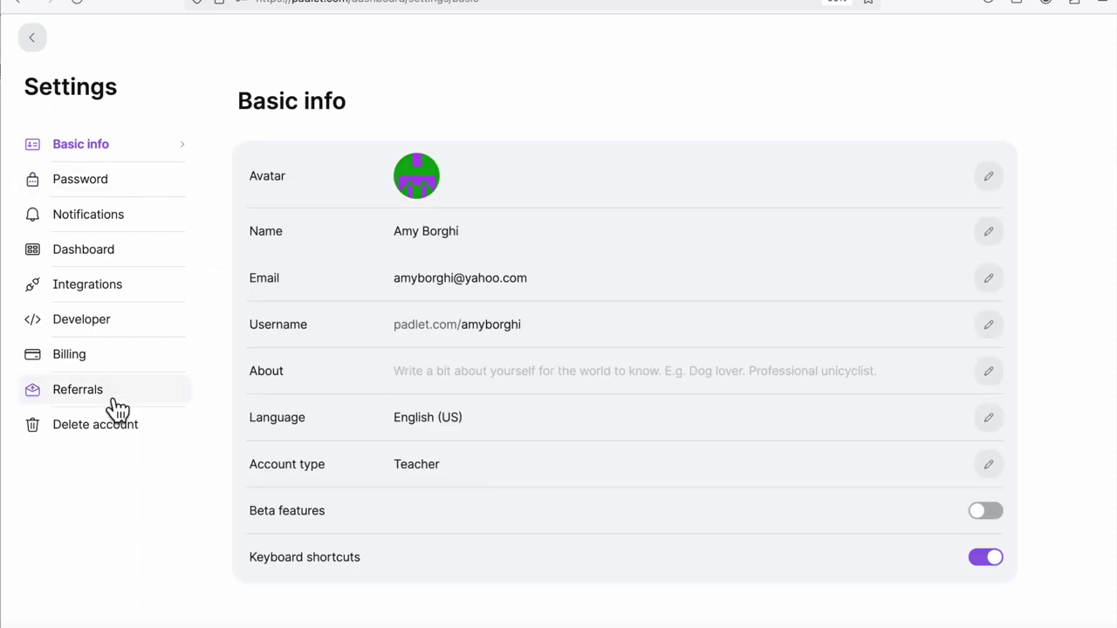
left_click(102, 251)
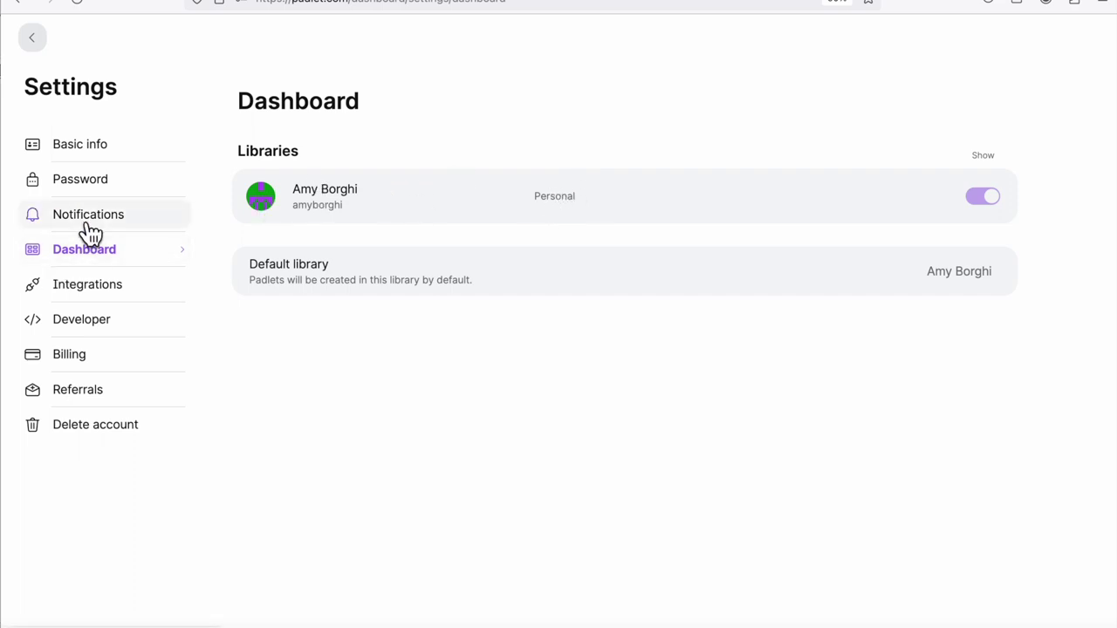
left_click(37, 40)
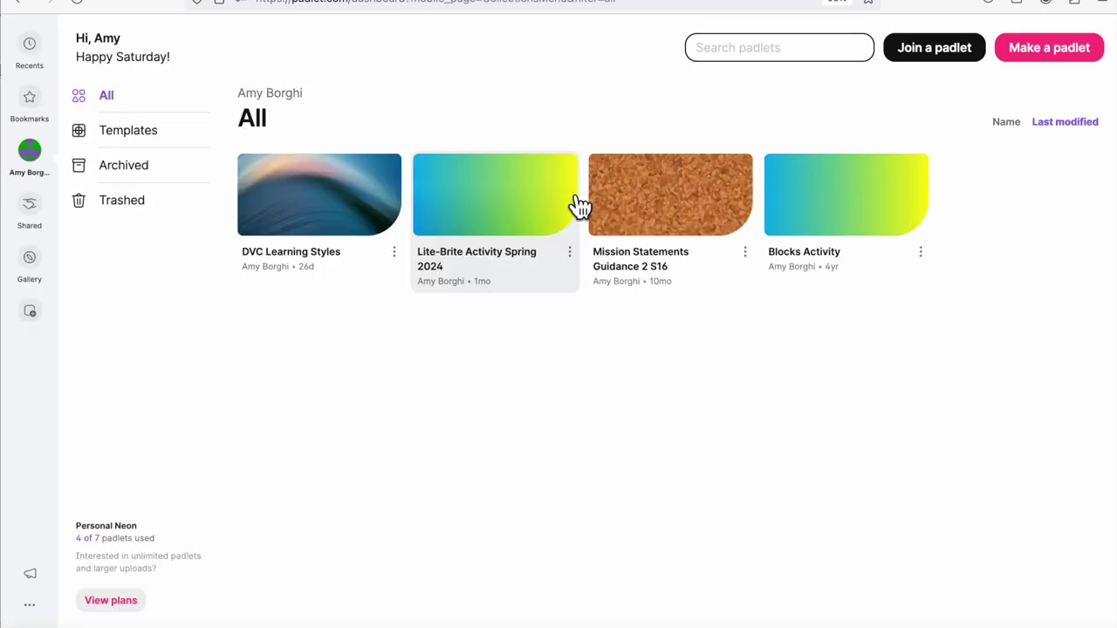
Open the Mission Statements Guidance 2 S16 board and look through its student posts.
left_click(672, 212)
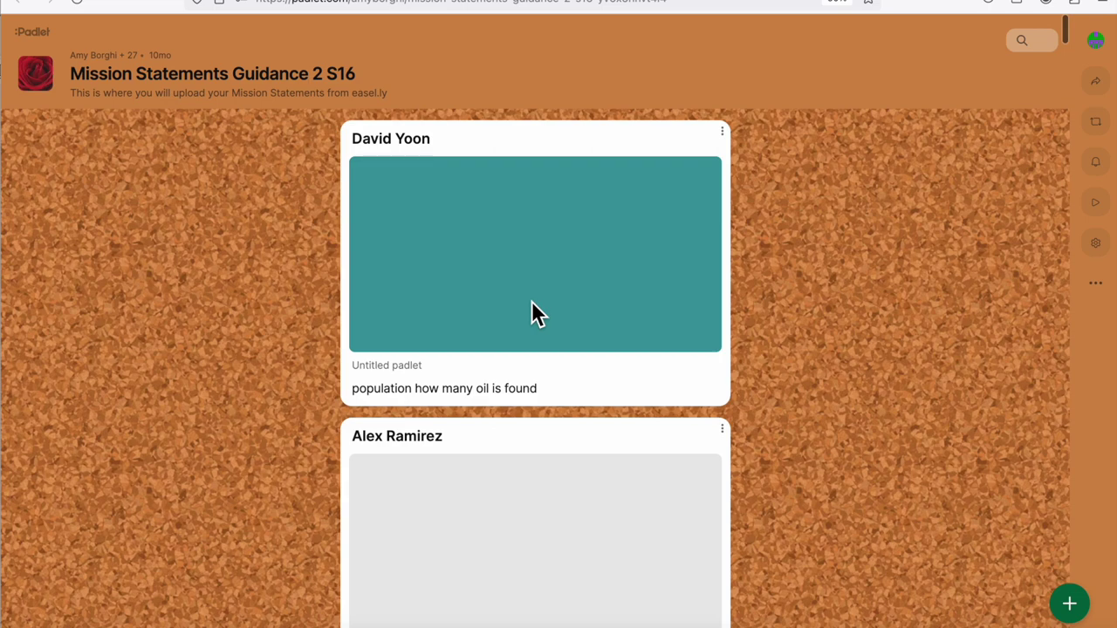
scroll(538, 345, "down", 15)
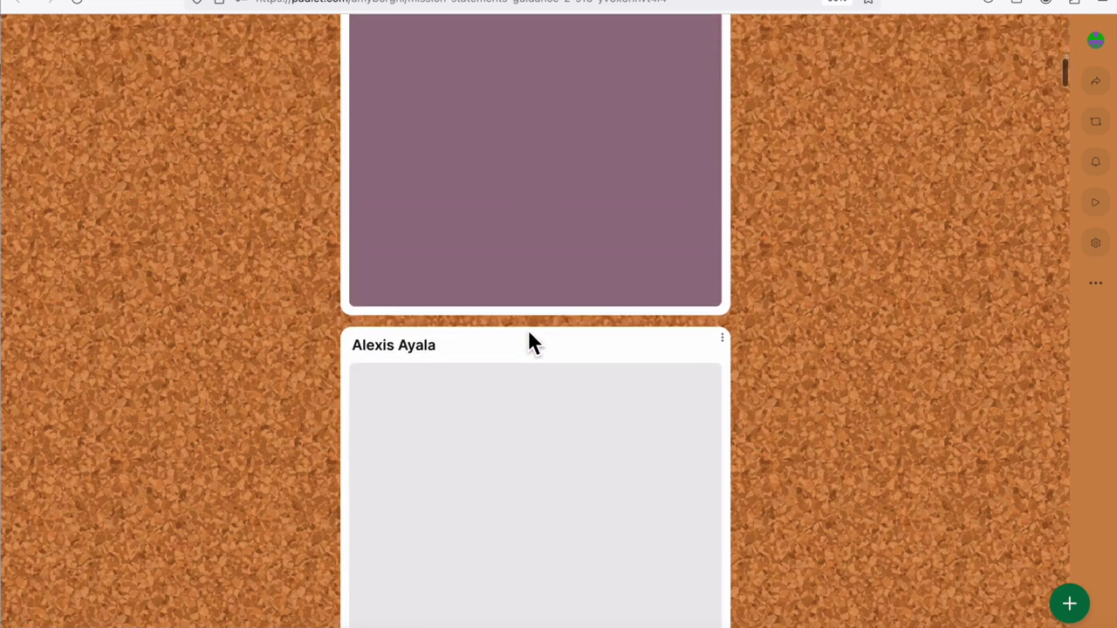
scroll(538, 346, "down", 15)
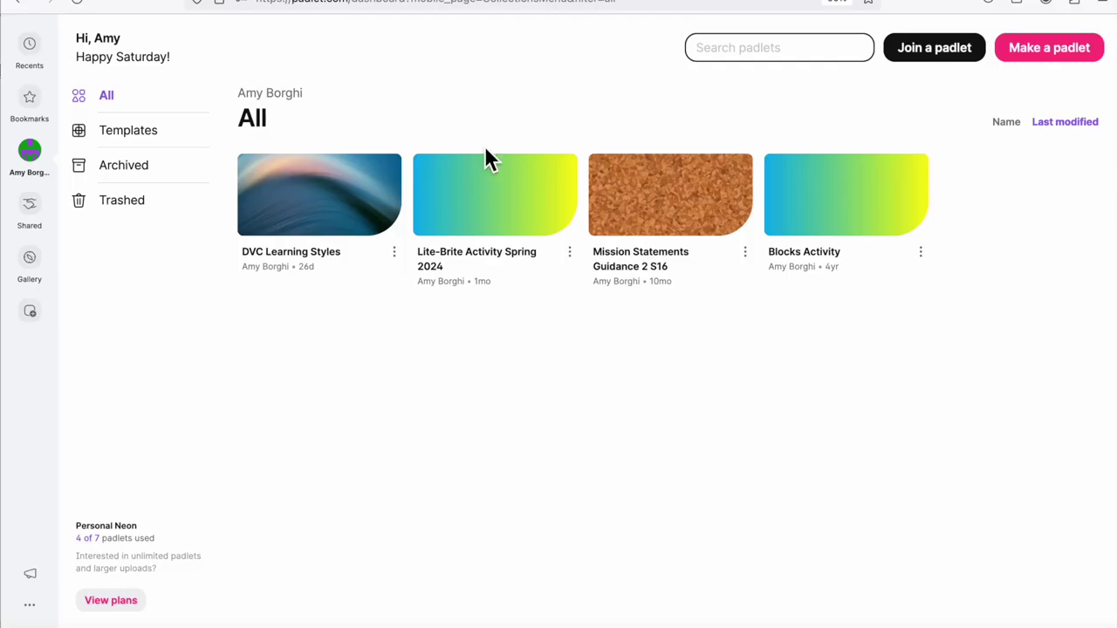
Open the Blocks Activity board from the padlet overview and review its instructions and student posts.
left_click(864, 219)
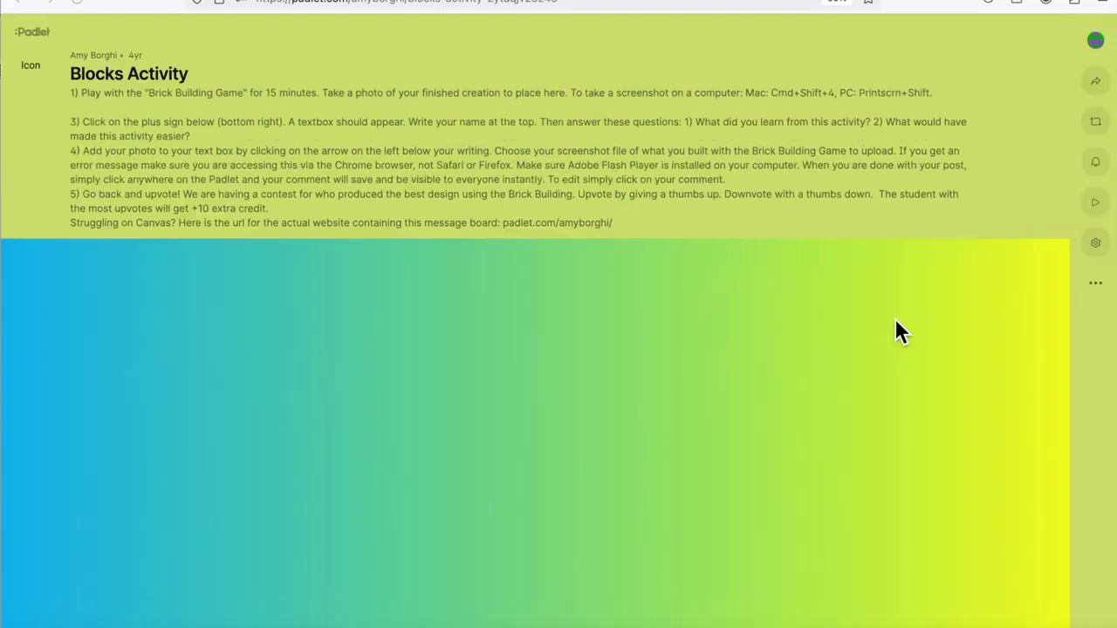
scroll(547, 410, "down", 2)
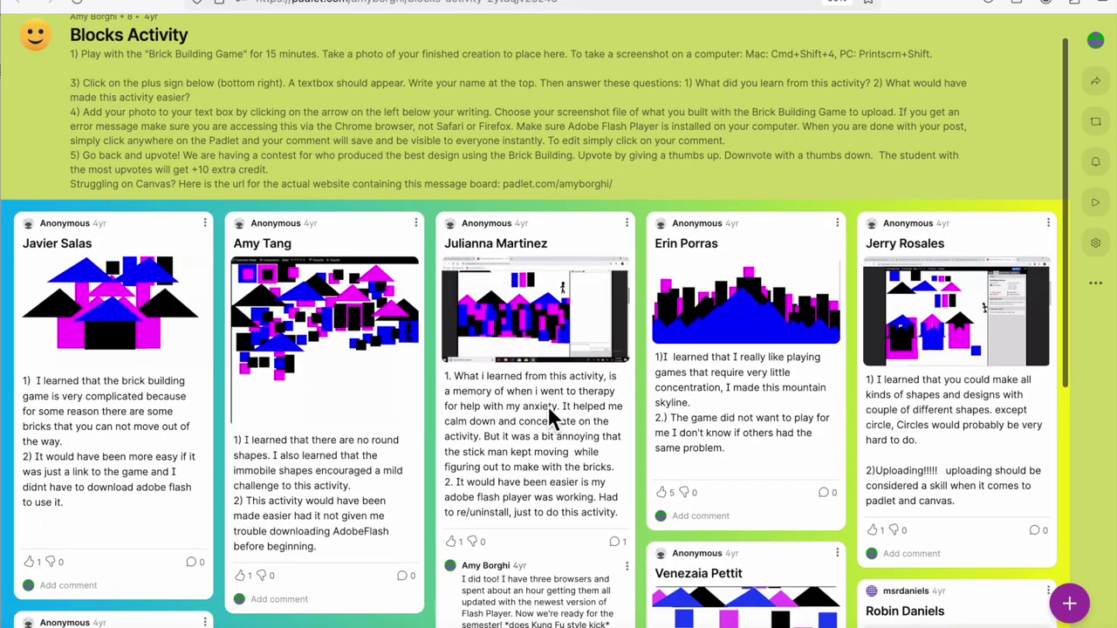
scroll(548, 410, "down", 5)
scroll(548, 410, "up", 6)
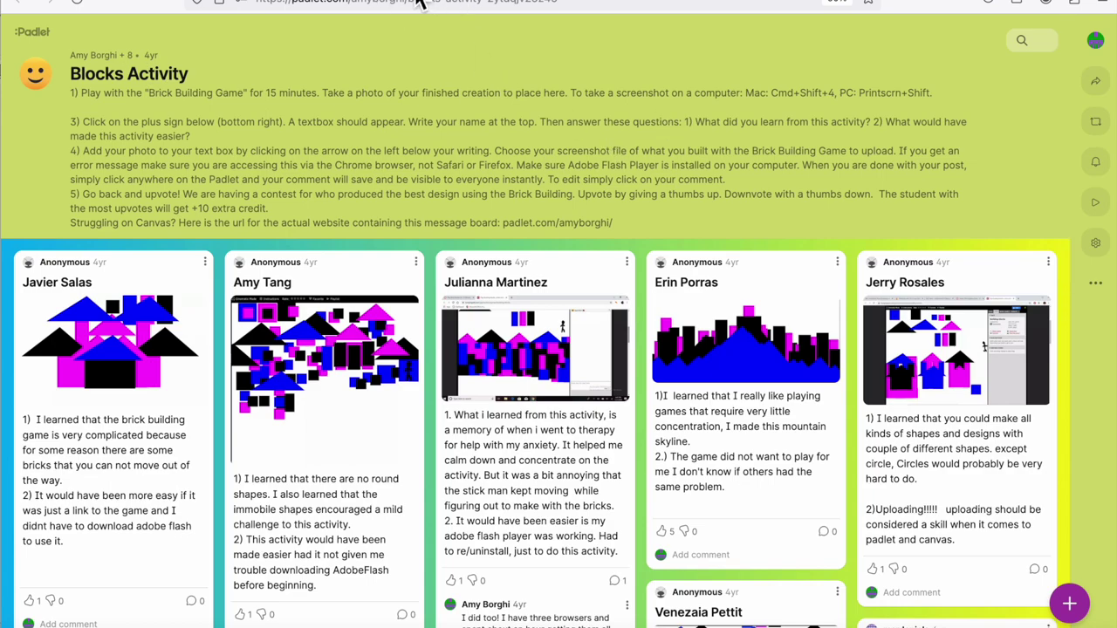
Return to the padlet overview, open the DVC Learning Styles board and browse its instructions and students' learning style posts.
key("alt+Left")
left_click(321, 211)
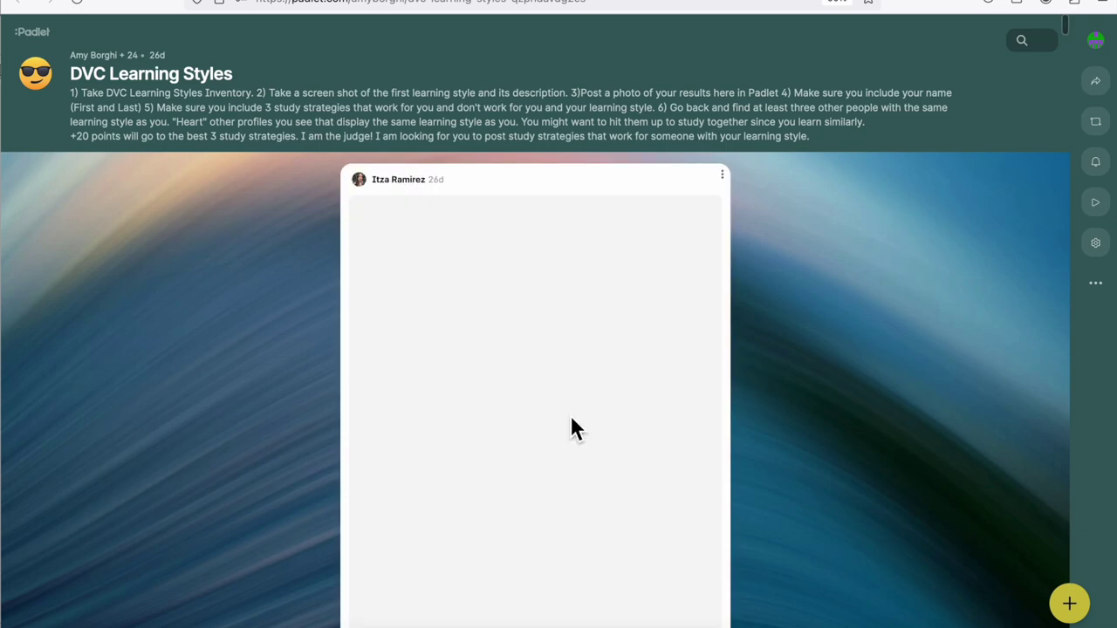
scroll(569, 414, "down", 1)
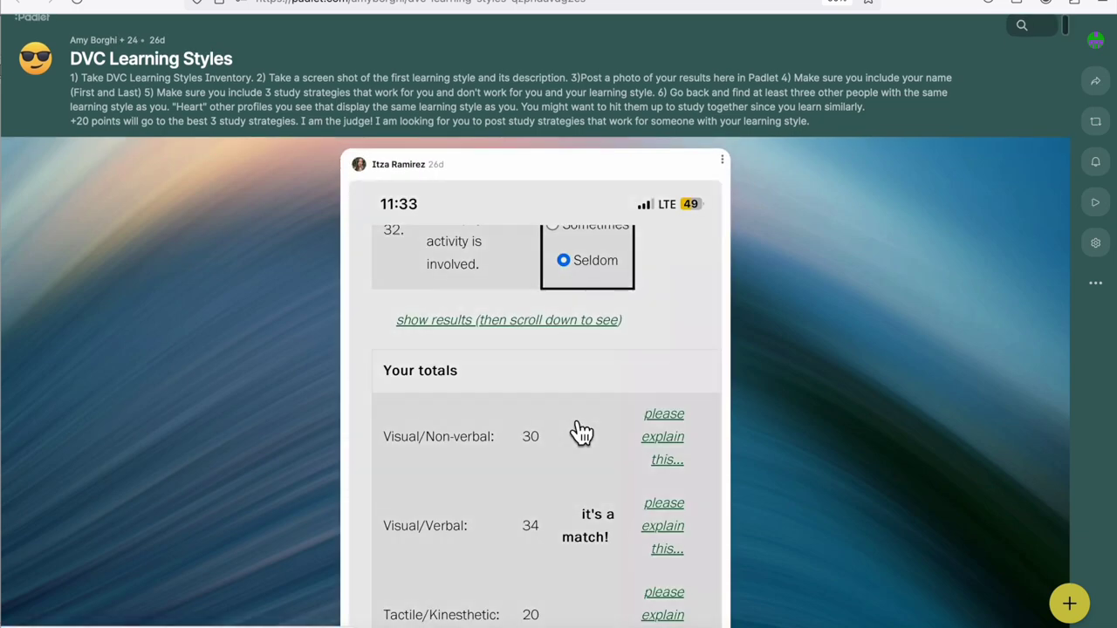
scroll(580, 432, "down", 15)
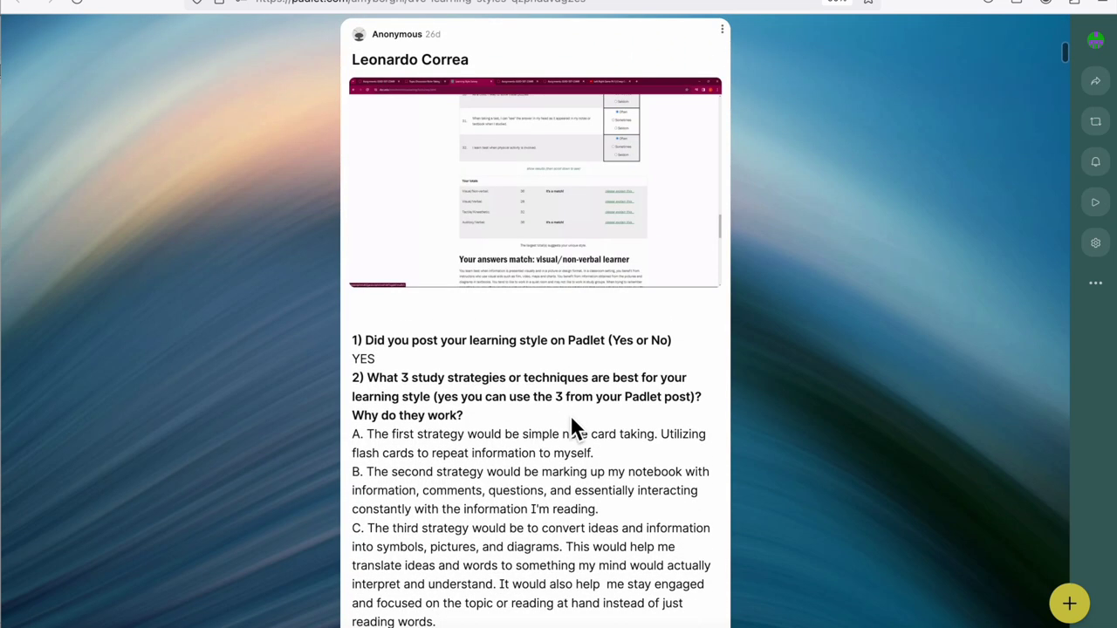
scroll(573, 425, "down", 10)
scroll(572, 426, "down", 2)
scroll(572, 426, "down", 8)
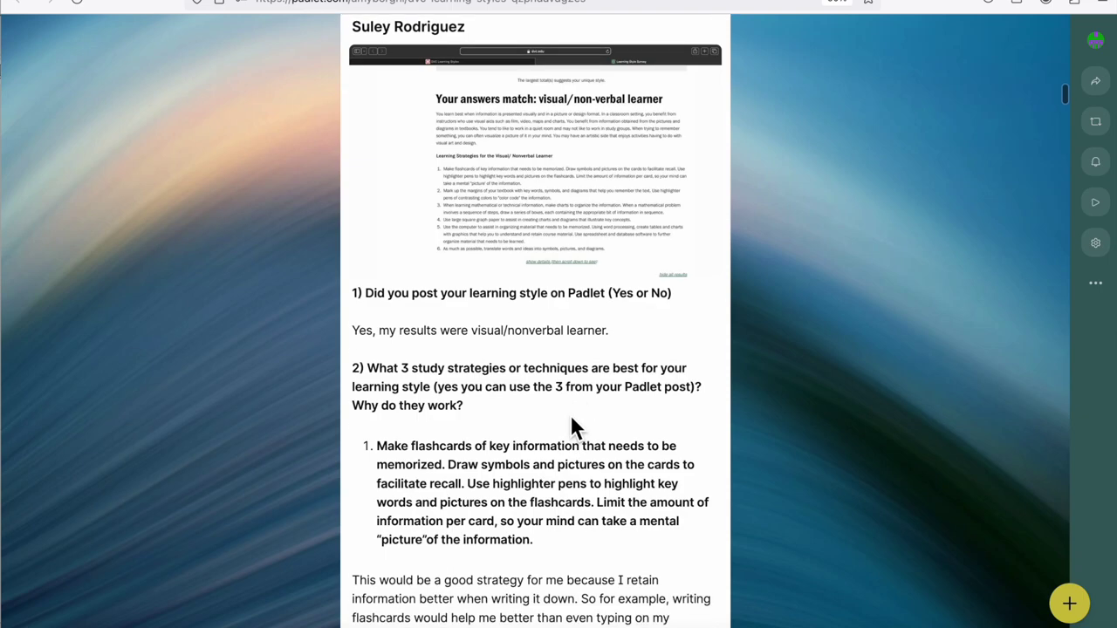
scroll(572, 427, "down", 1)
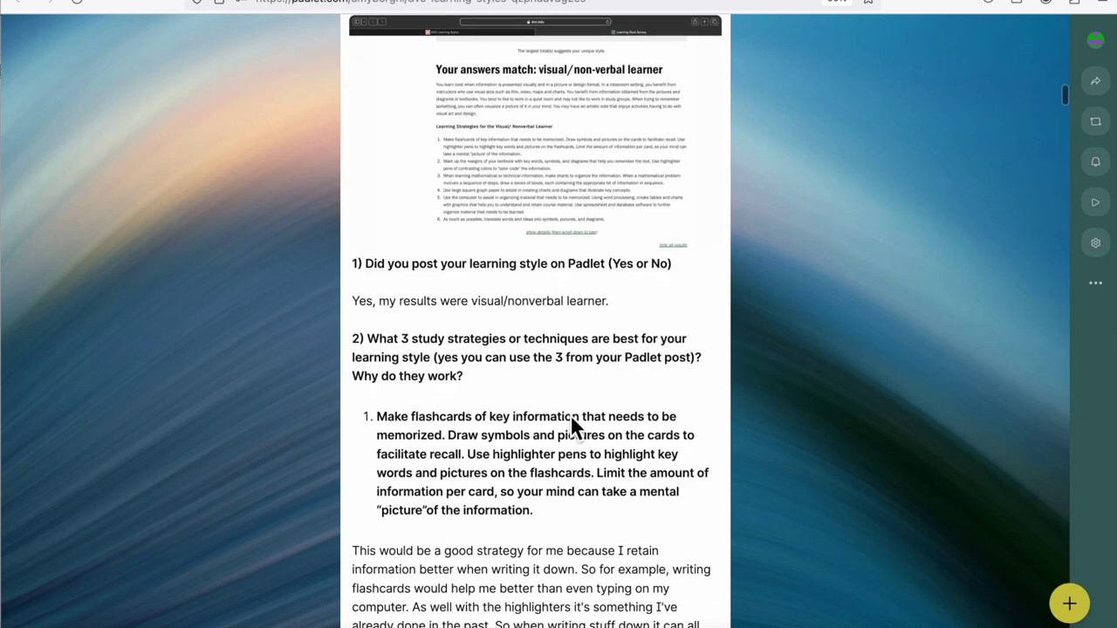
scroll(572, 420, "down", 15)
scroll(570, 421, "down", 12)
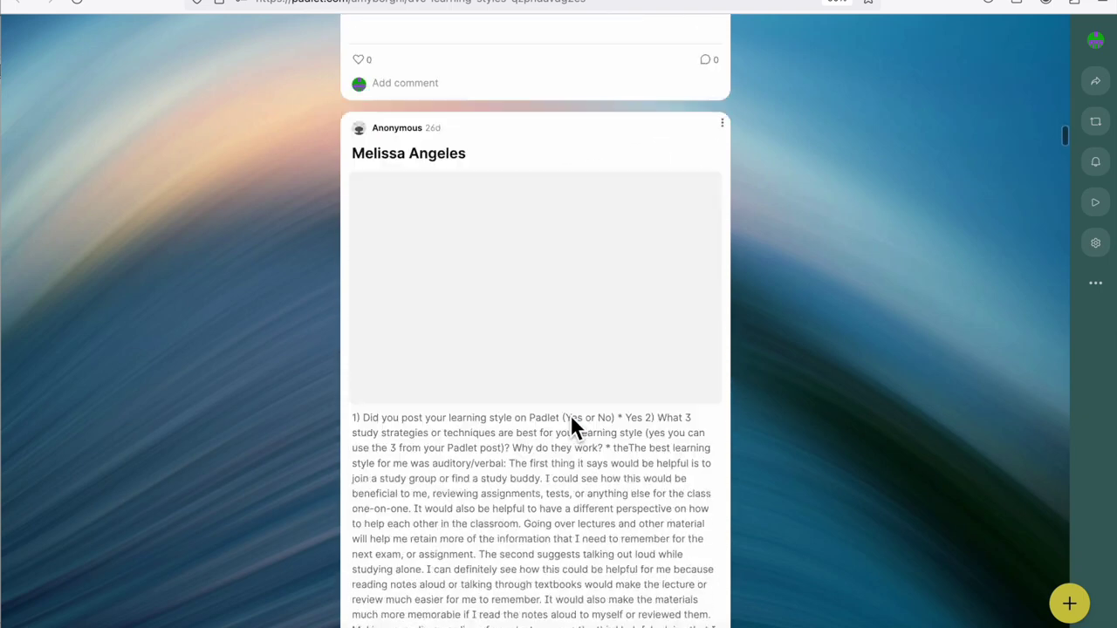
scroll(570, 415, "up", 16)
scroll(571, 419, "up", 15)
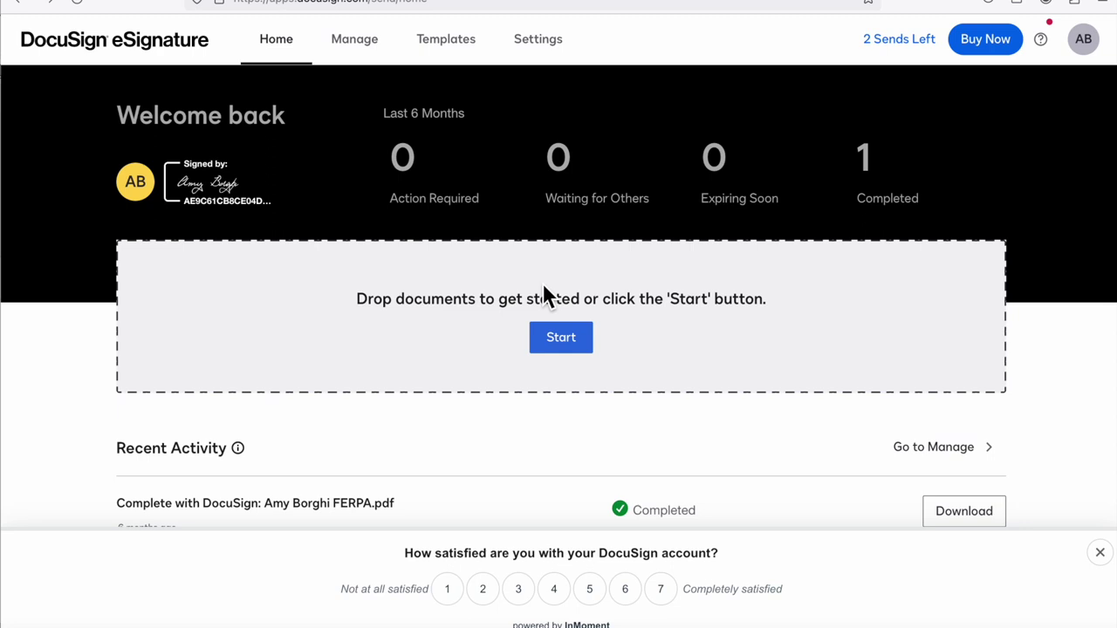
In DocuSign, open the signature editor, look through the available signature styles, dismiss the satisfaction survey and close the editor without changes.
left_click(224, 199)
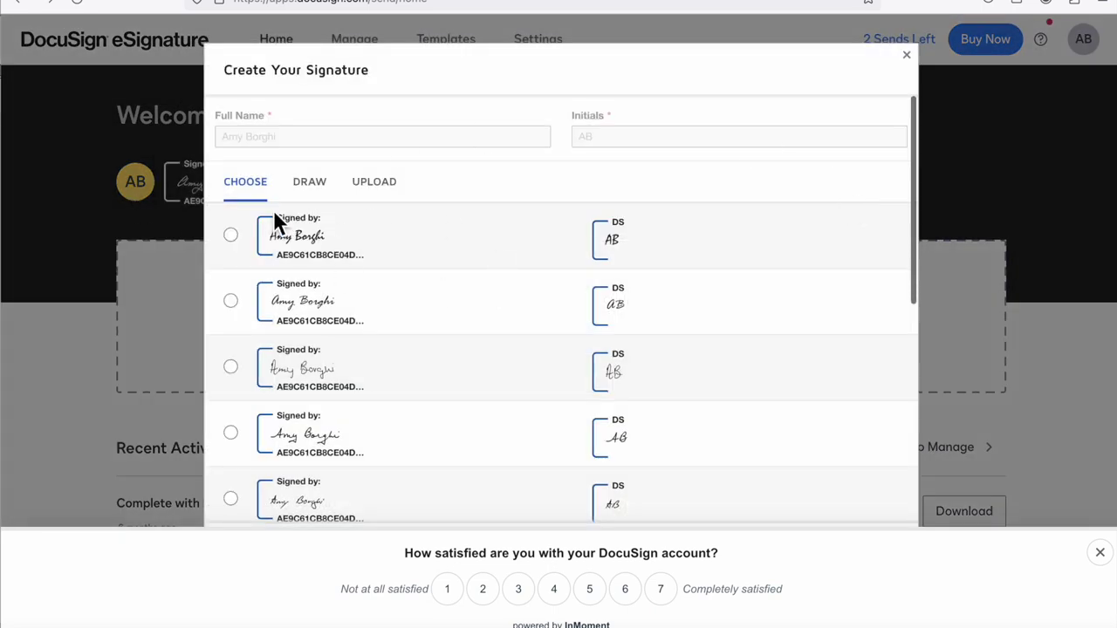
scroll(438, 343, "down", 10)
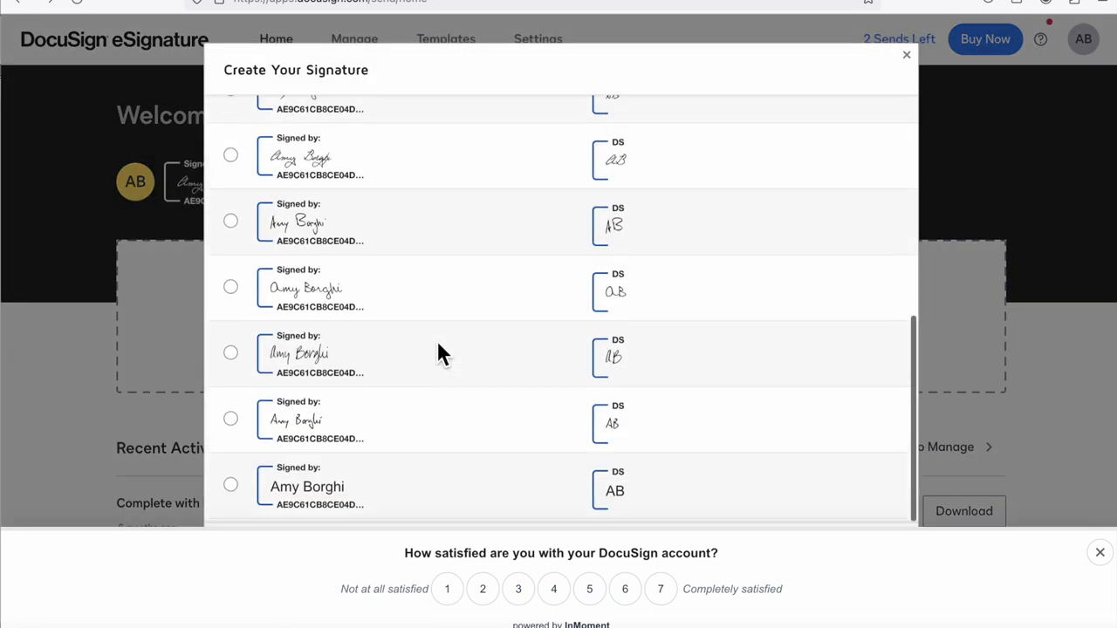
scroll(438, 344, "up", 6)
scroll(437, 341, "up", 4)
left_click(1099, 552)
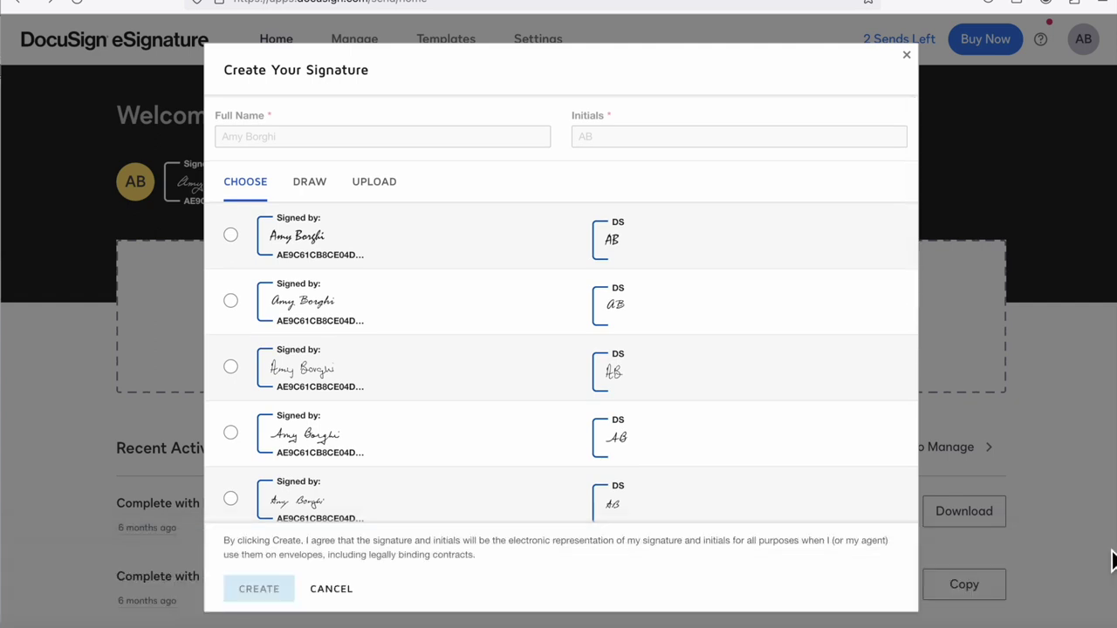
left_click(906, 55)
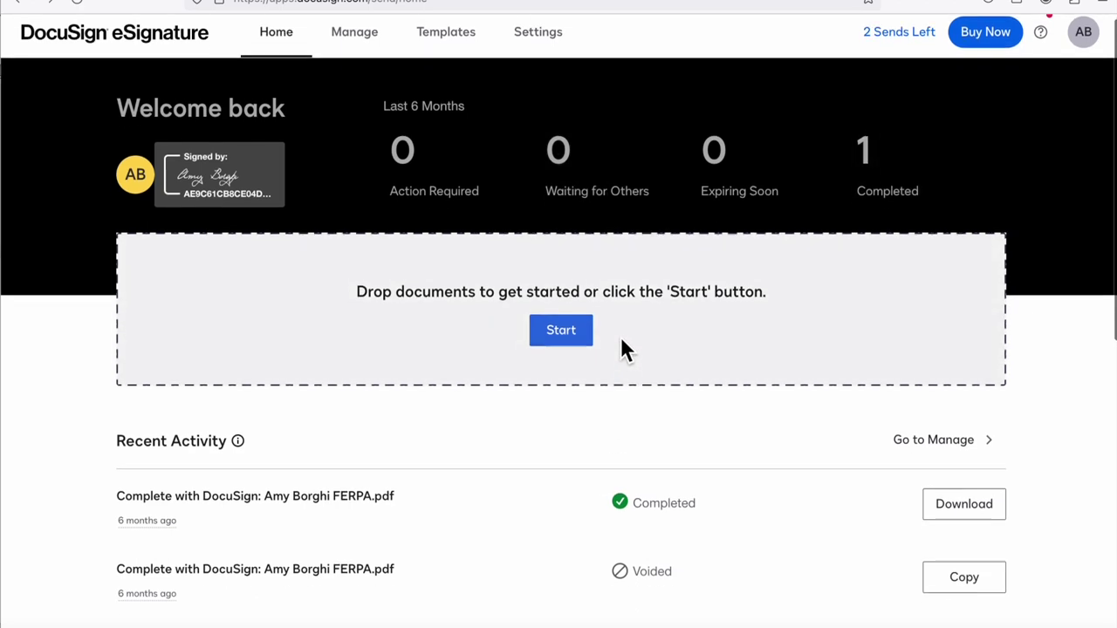
Start a new DocuSign envelope and upload Sample Example Syllabus Contract Signature Page.docx from the desktop.
left_click(571, 343)
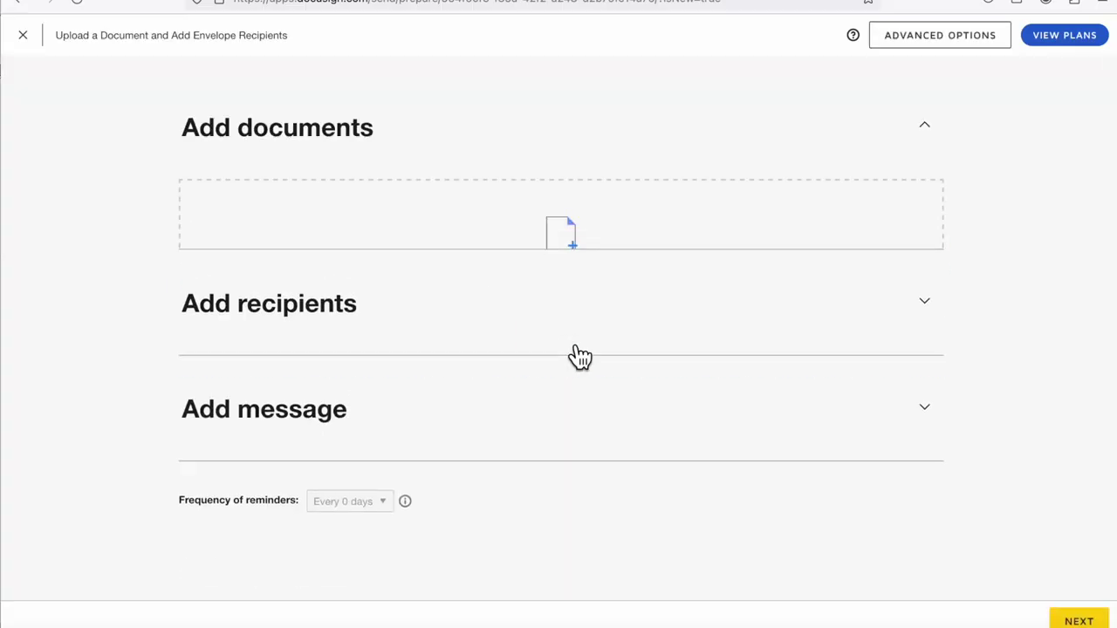
left_click(573, 335)
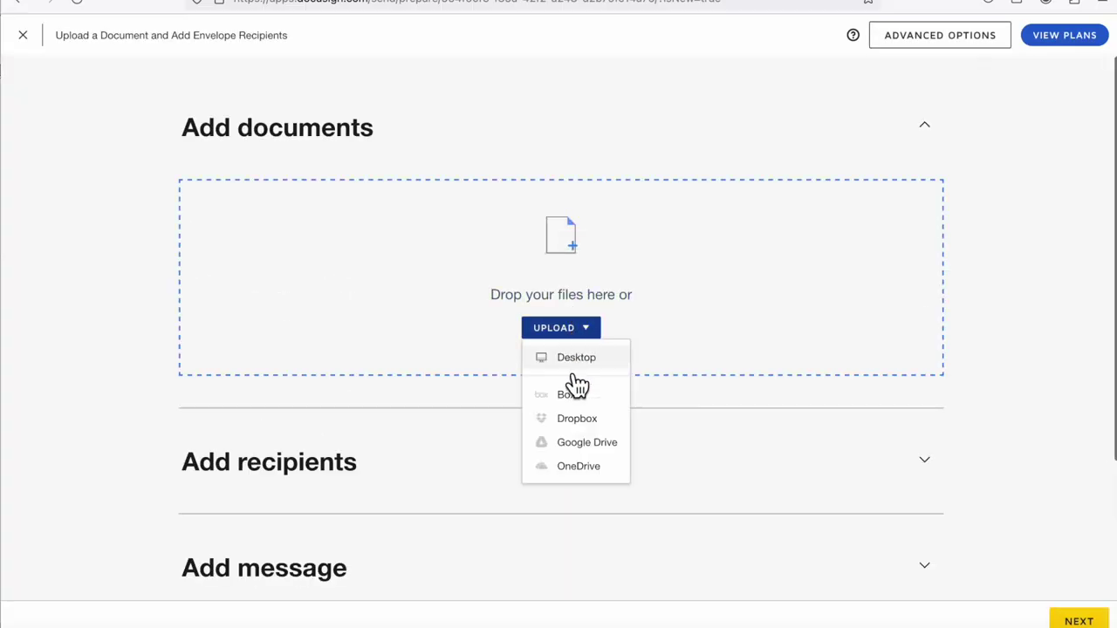
left_click(574, 358)
double_click(150, 84)
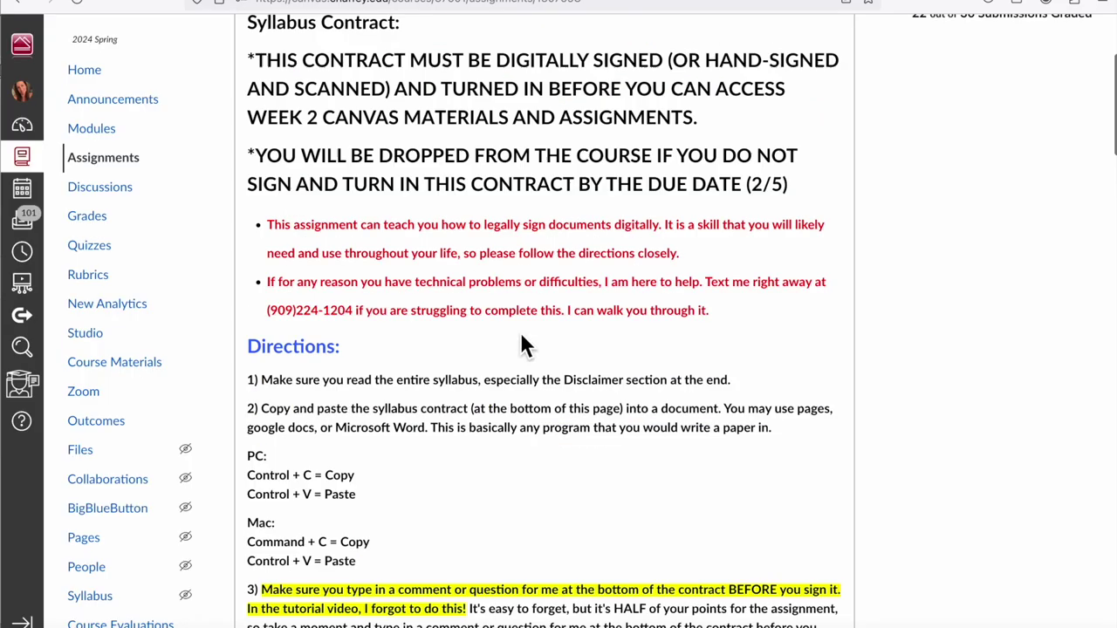
Switch to the Syllabus Contract assignment in Canvas and review its directions, example document and How to Use DocuSign video.
scroll(520, 332, "down", 5)
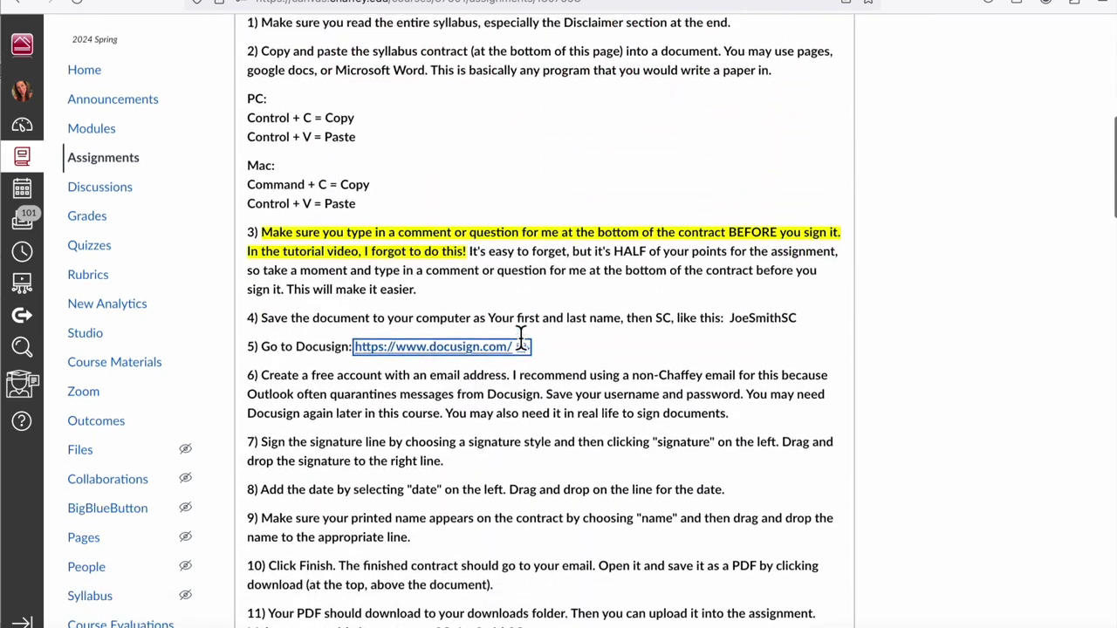
scroll(520, 340, "down", 5)
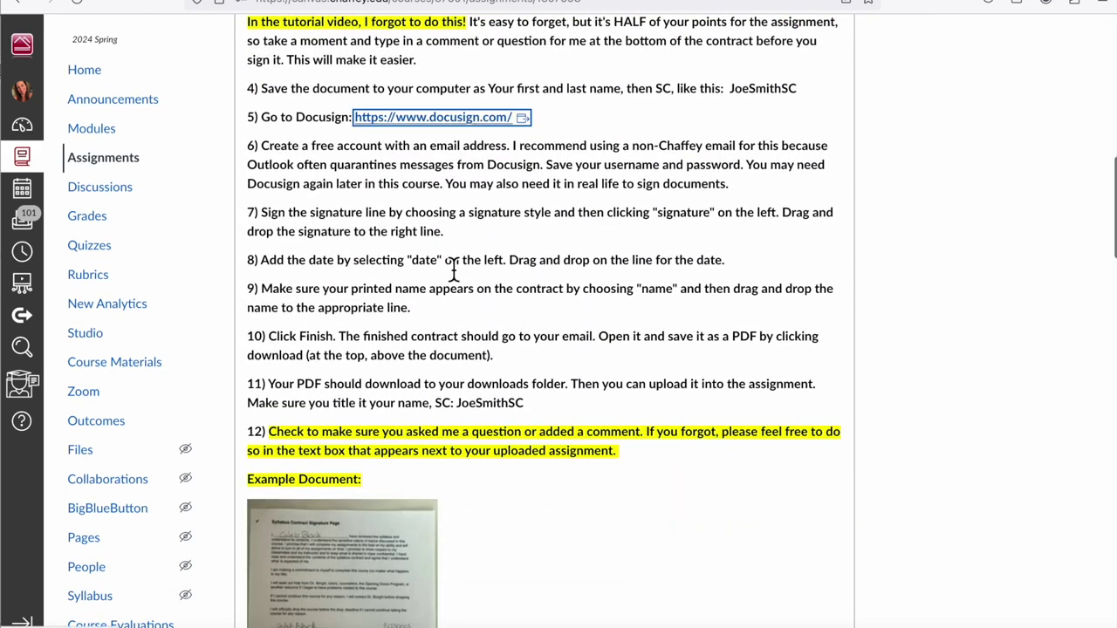
scroll(449, 277, "down", 5)
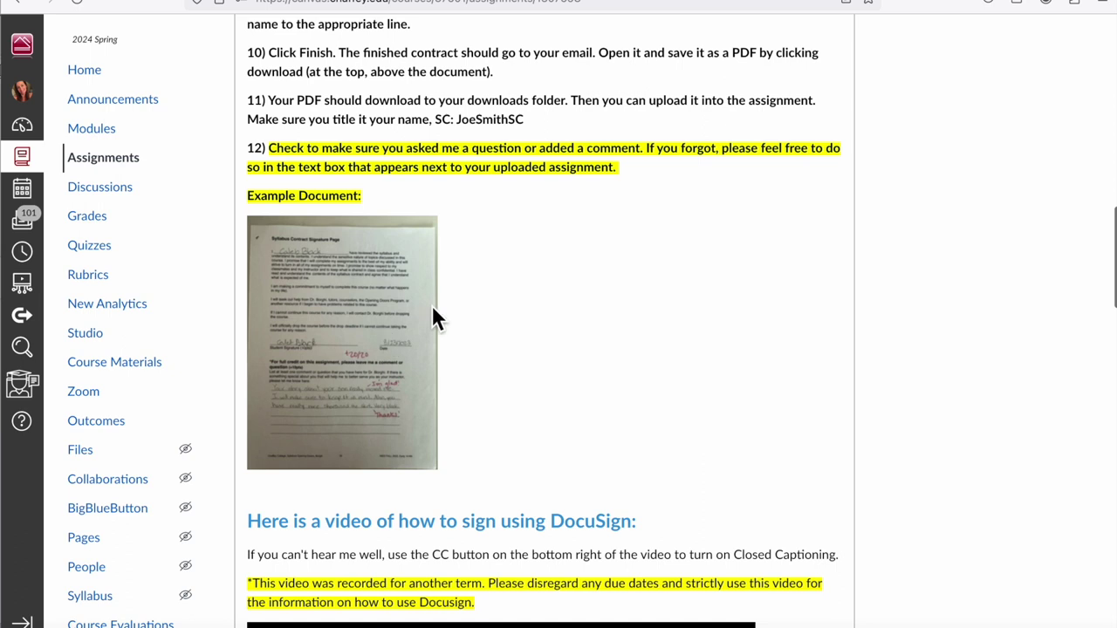
scroll(431, 249, "down", 2)
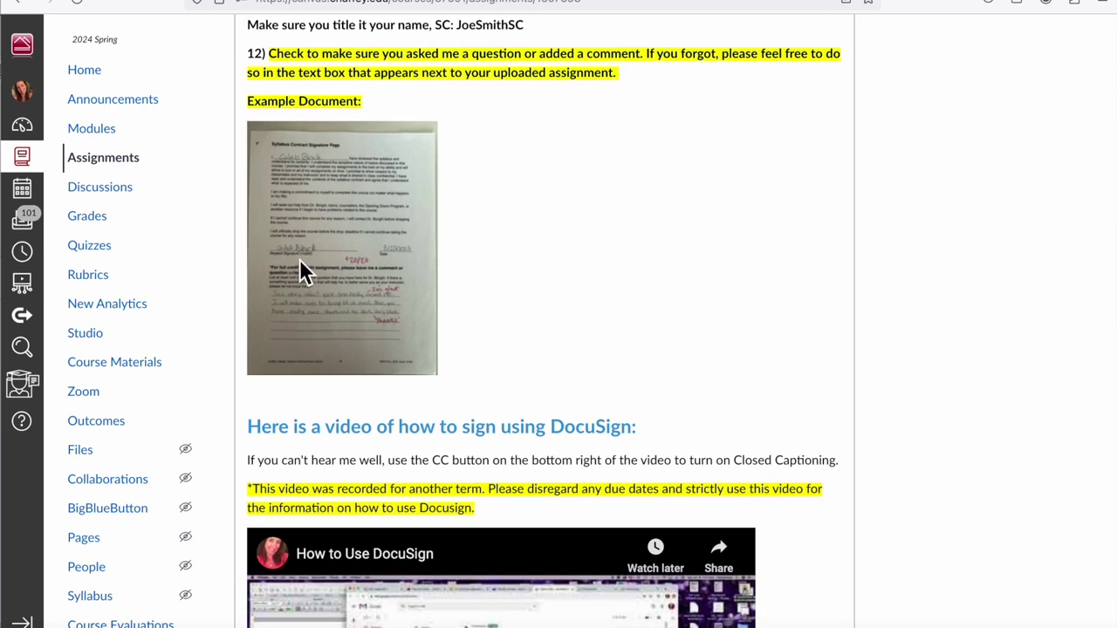
scroll(476, 253, "down", 6)
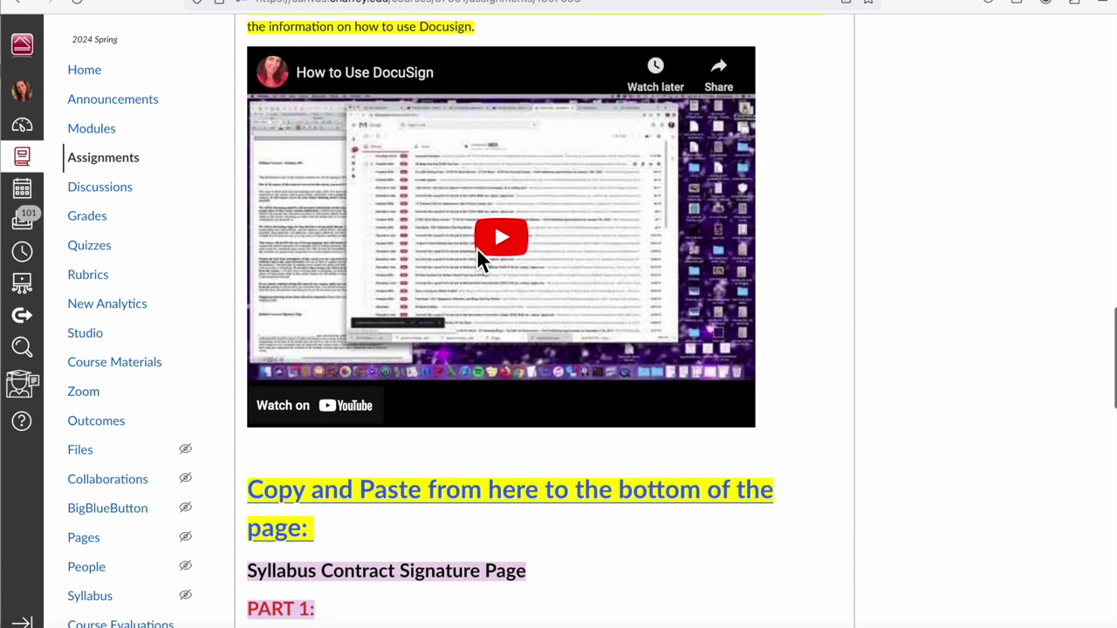
scroll(476, 247, "up", 1)
scroll(447, 314, "up", 1)
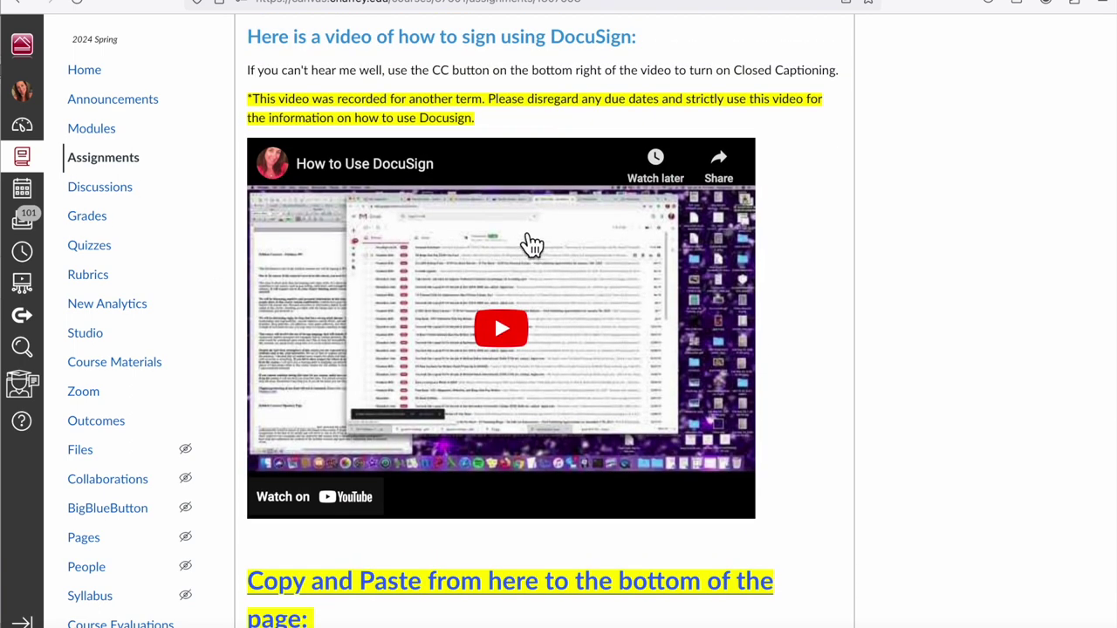
Examine the Syllabus Contract Signature Page text students must copy, including Part 1 with the signature line and Part 2.
scroll(537, 184, "down", 6)
scroll(537, 188, "down", 2)
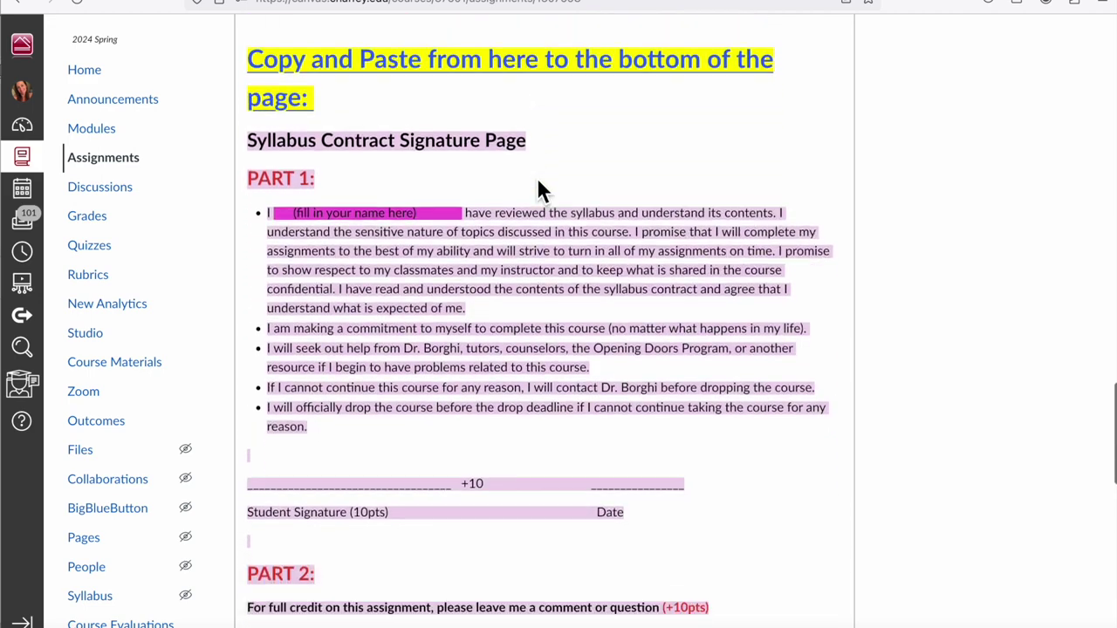
left_click(534, 181)
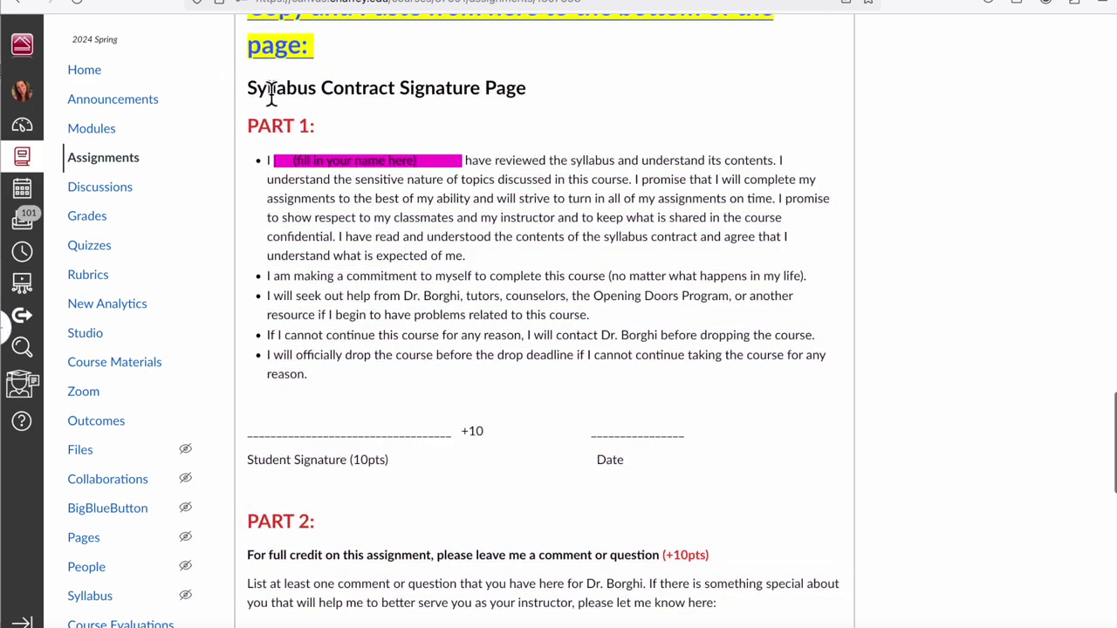
scroll(404, 244, "down", 10)
scroll(408, 249, "up", 5)
scroll(408, 248, "down", 5)
scroll(407, 249, "up", 12)
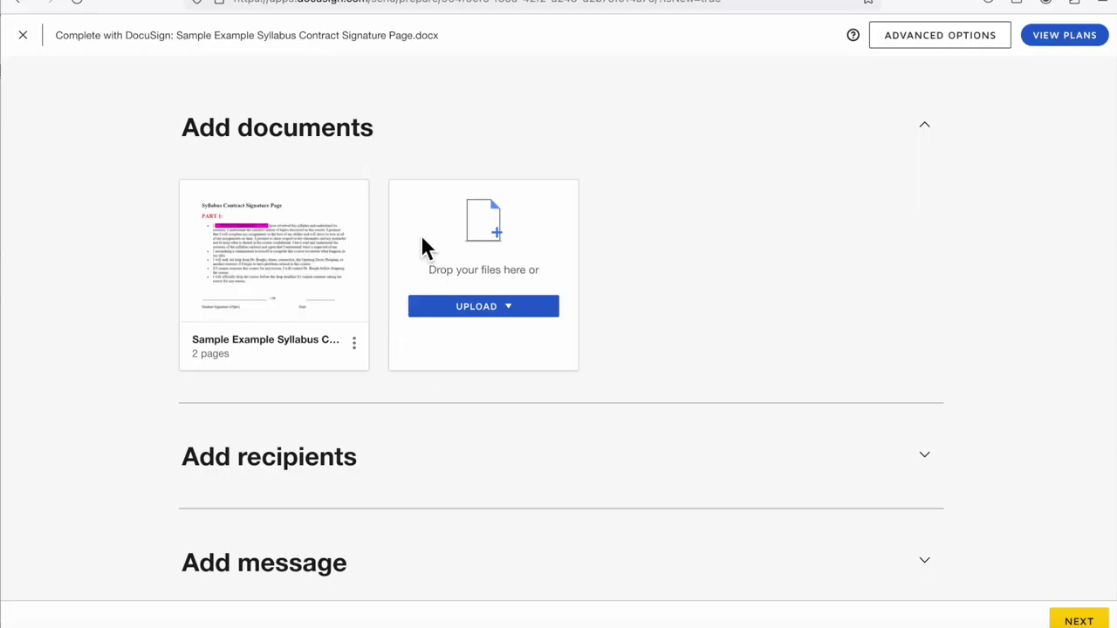
Return to the DocuSign envelope, start closing it and dismiss the save prompt without saving or discarding.
left_click(27, 39)
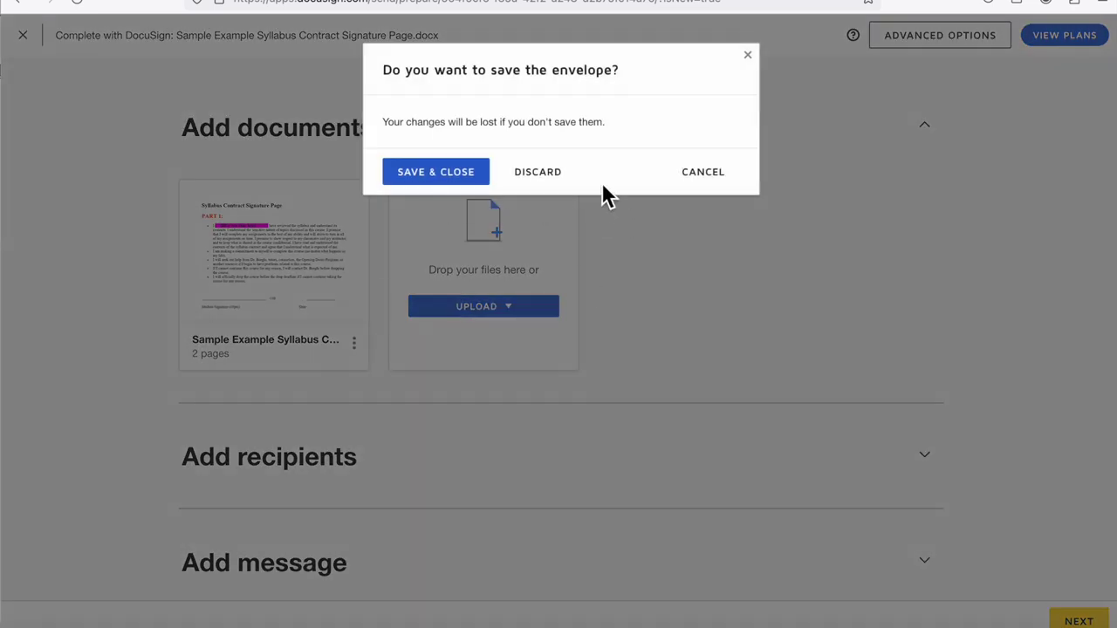
left_click(747, 55)
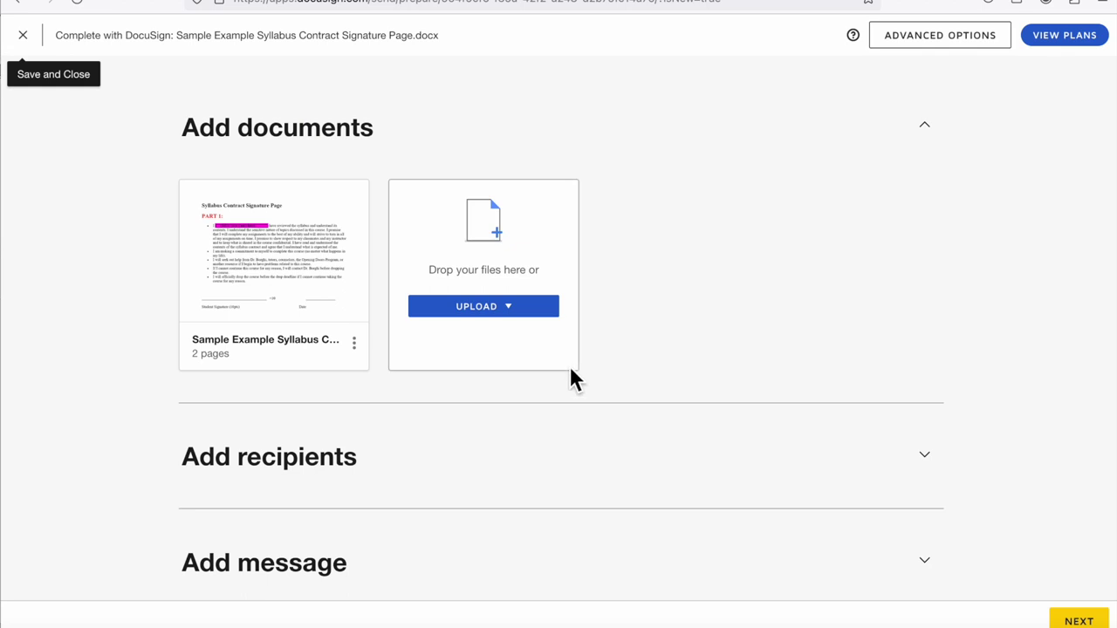
Set the envelope type to Other and enter Sample as the custom type.
scroll(528, 484, "down", 2)
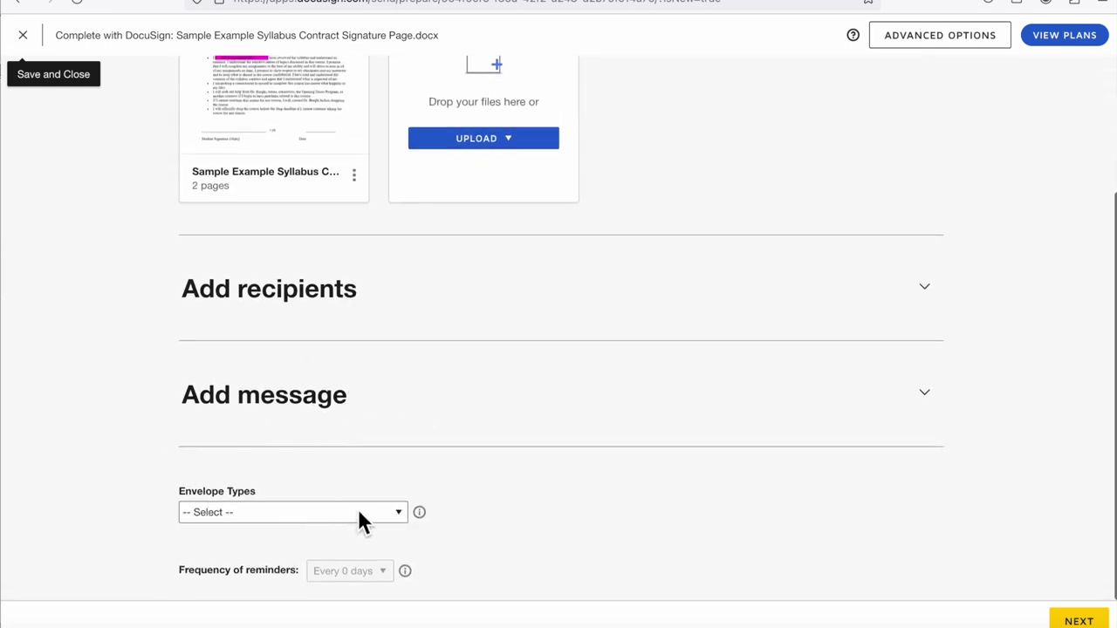
left_click(398, 513)
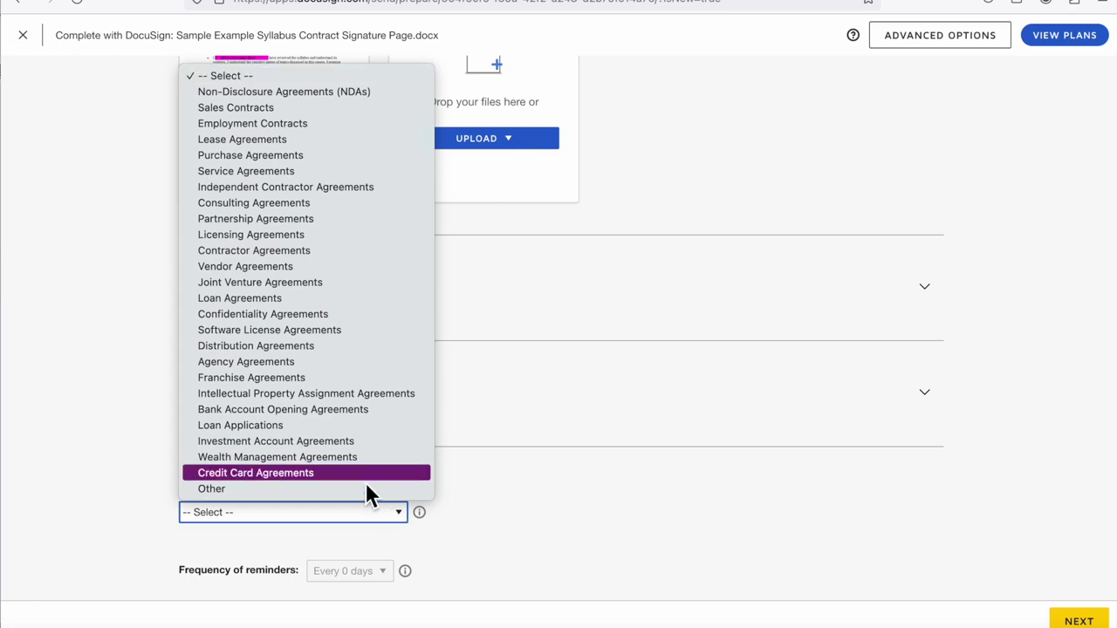
left_click(366, 490)
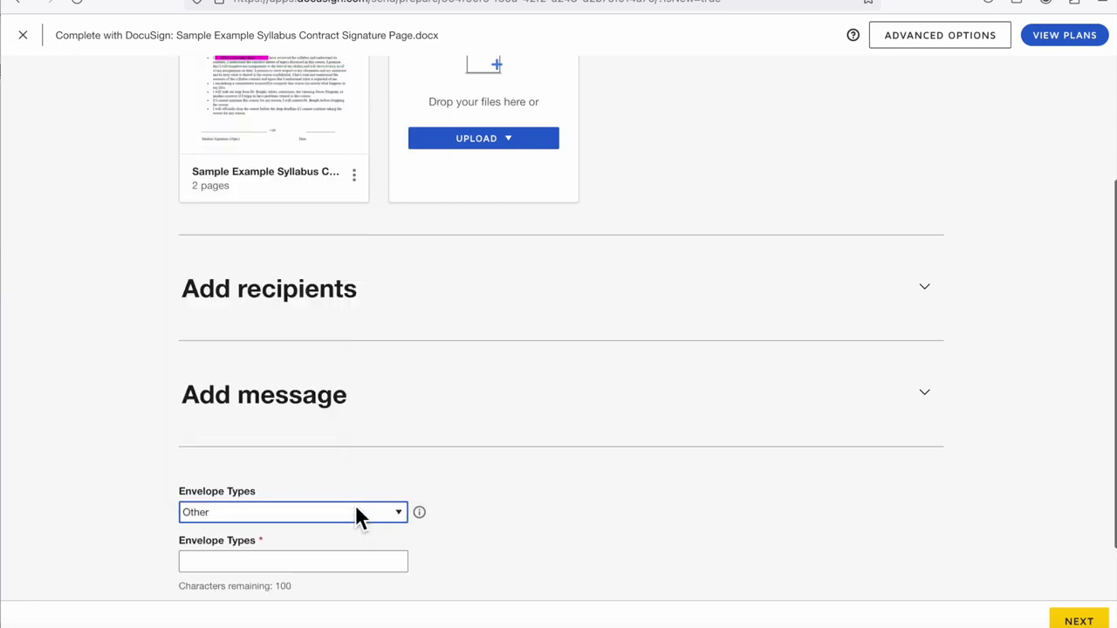
scroll(355, 511, "down", 2)
left_click(353, 490)
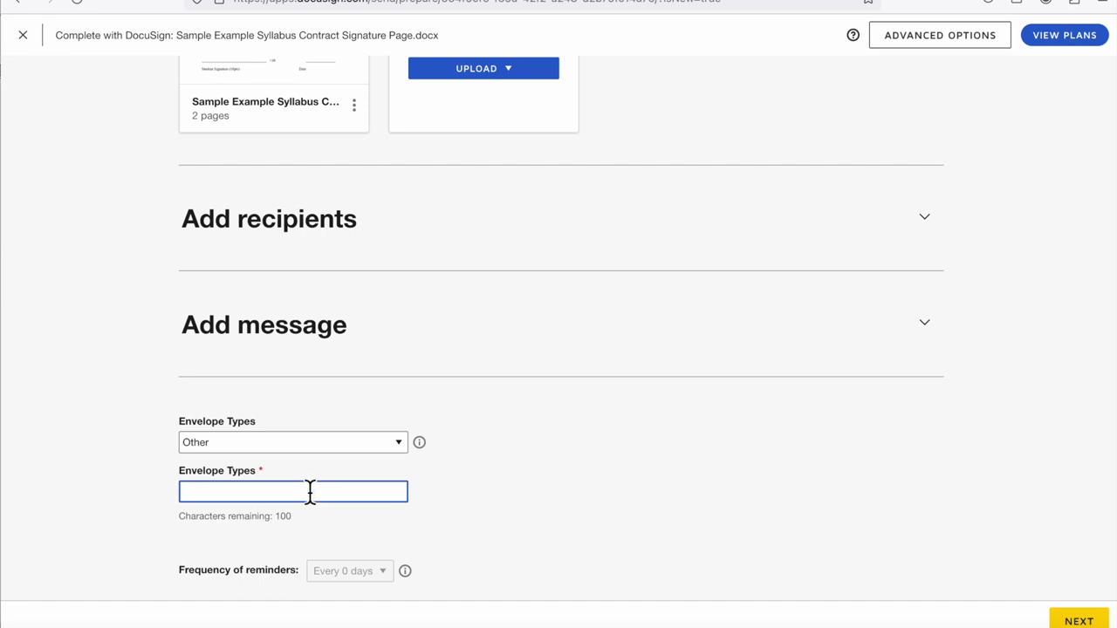
left_click(579, 502)
Expand the recipients section and mark yourself as the only signer.
scroll(578, 502, "up", 5)
left_click(366, 482)
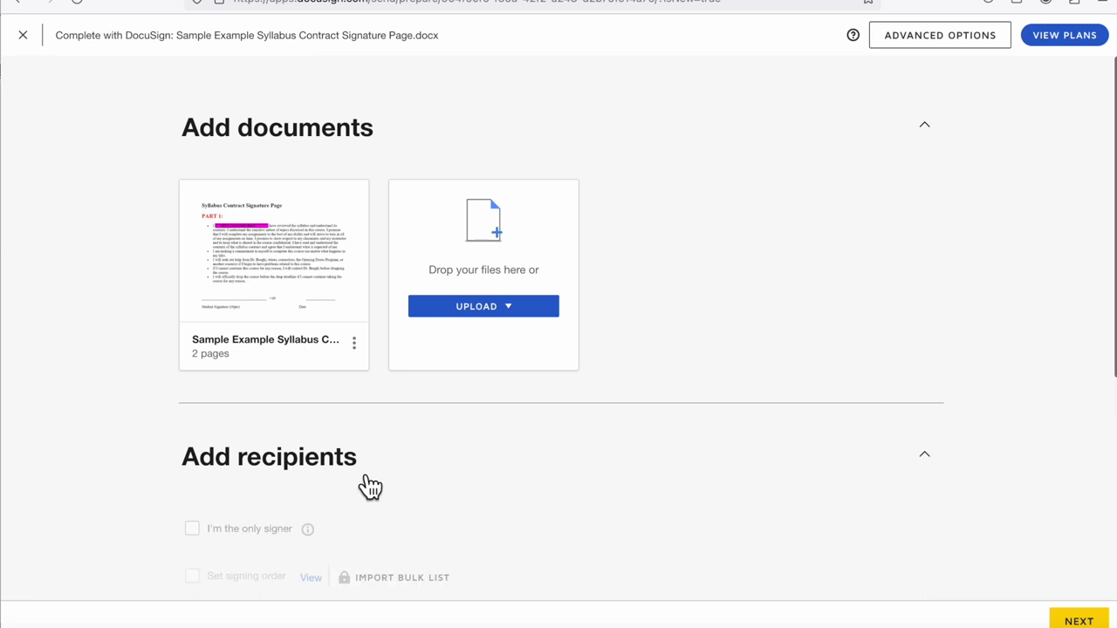
scroll(368, 486, "down", 3)
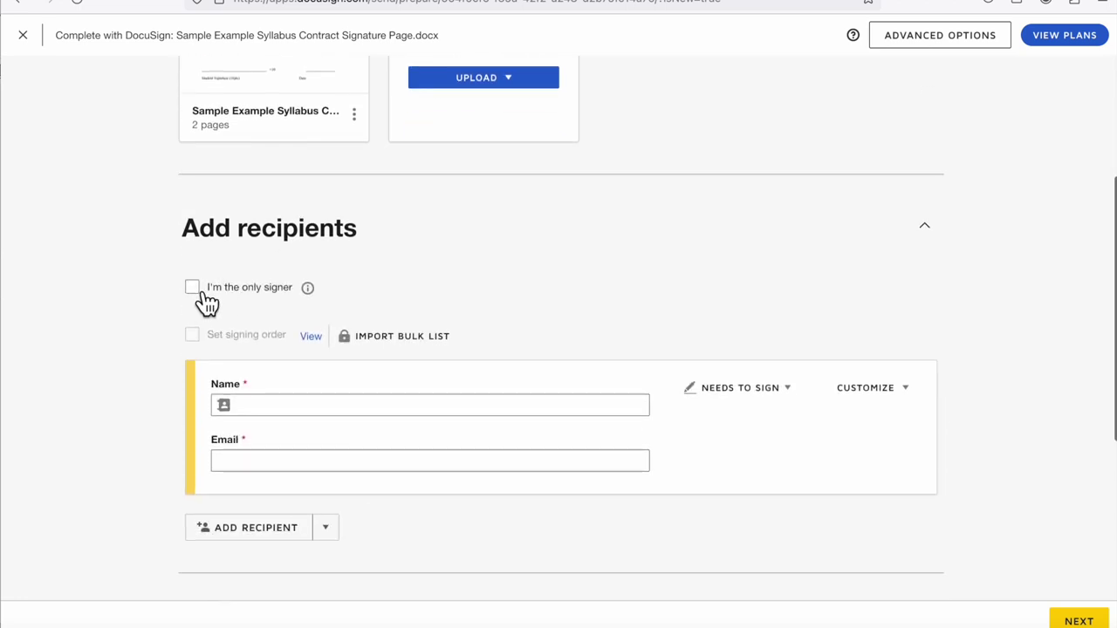
left_click(199, 294)
scroll(541, 408, "down", 1)
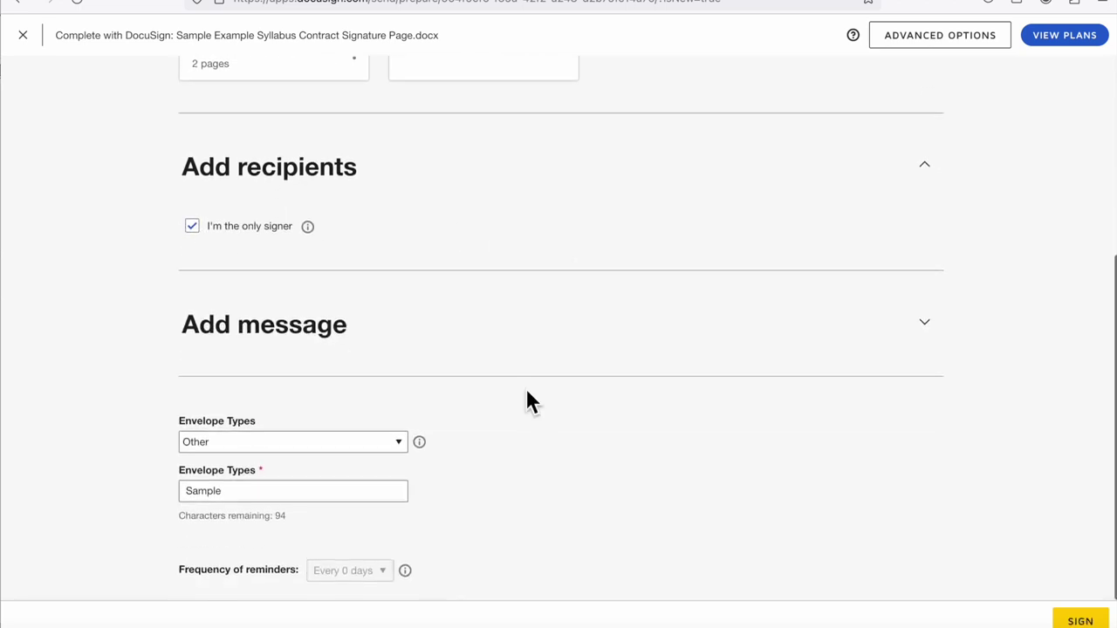
Open the document for signing and allow the site to access the location.
left_click(1080, 621)
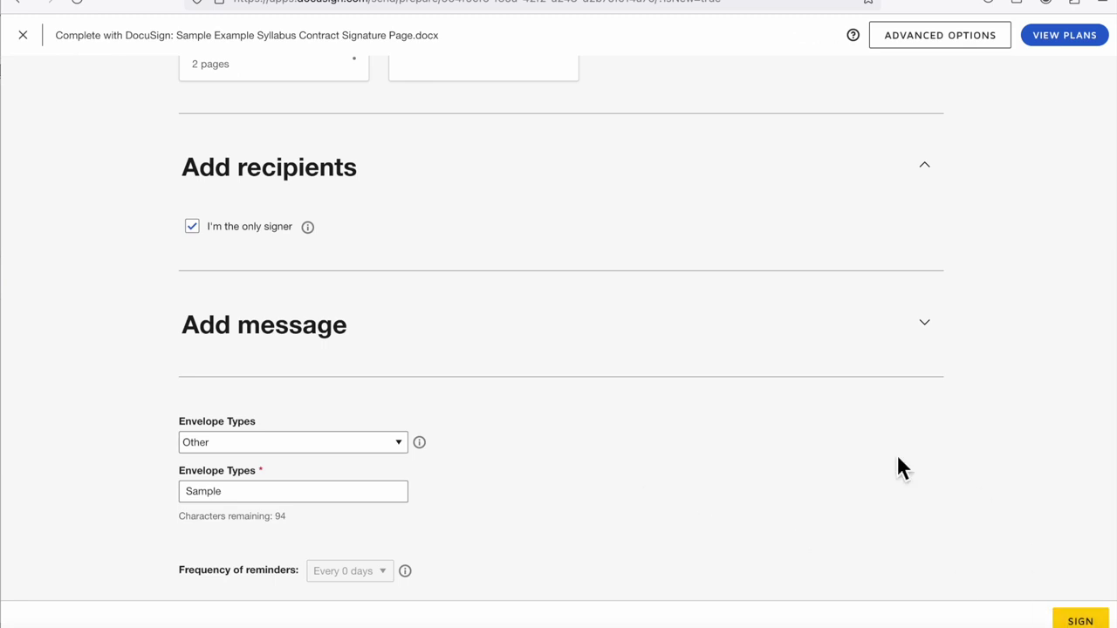
left_click(1080, 621)
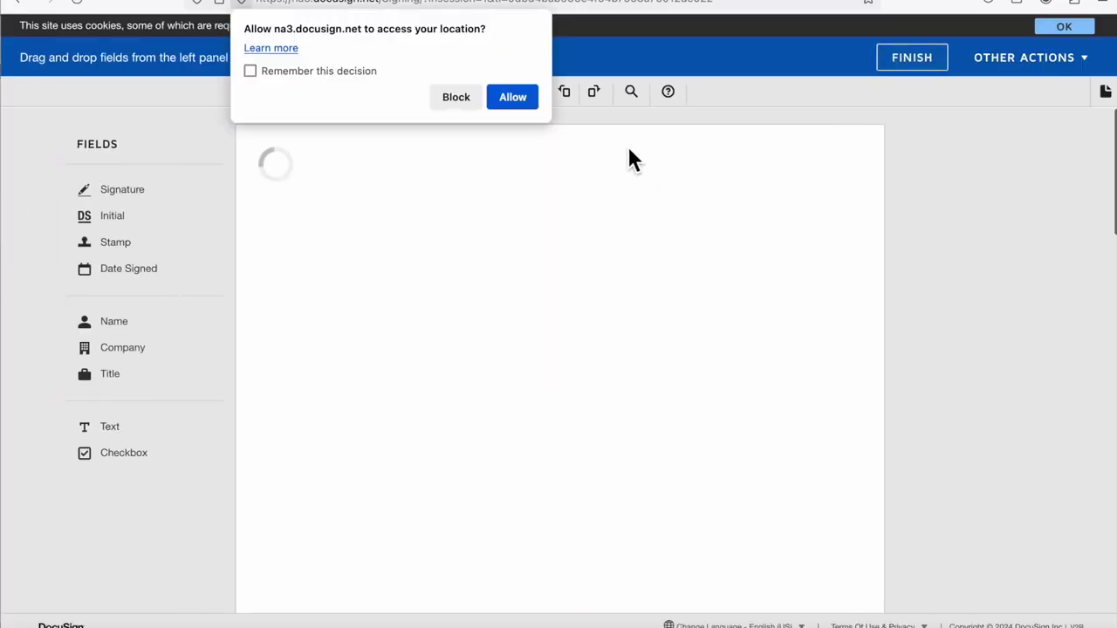
left_click(513, 98)
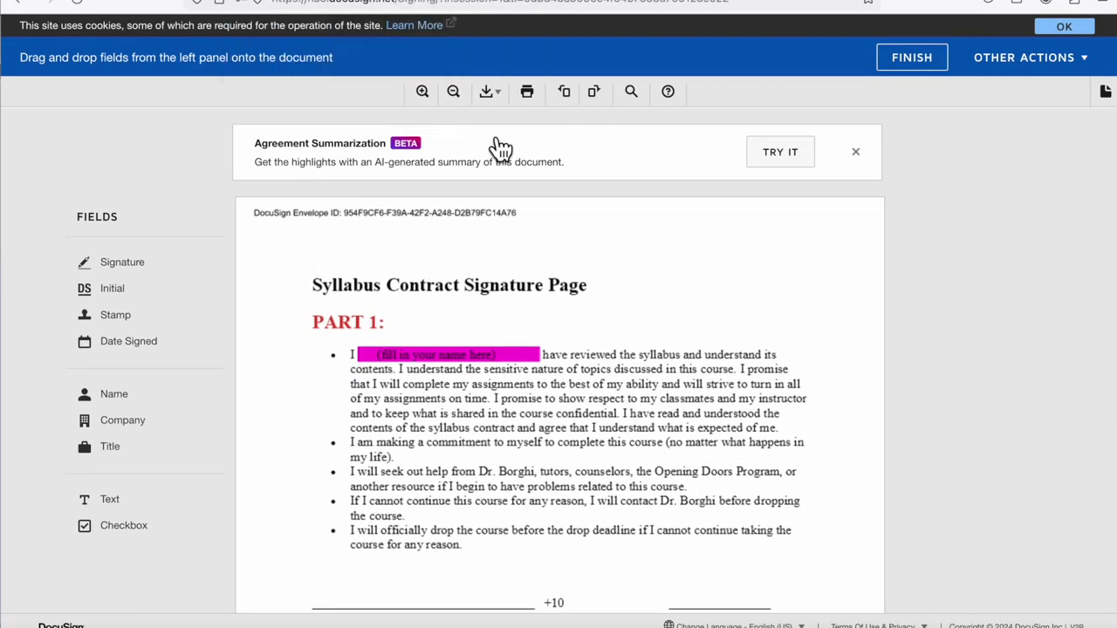
Place a Name field over the highlighted name placeholder in Part 1 and try to adjust it.
scroll(480, 336, "down", 2)
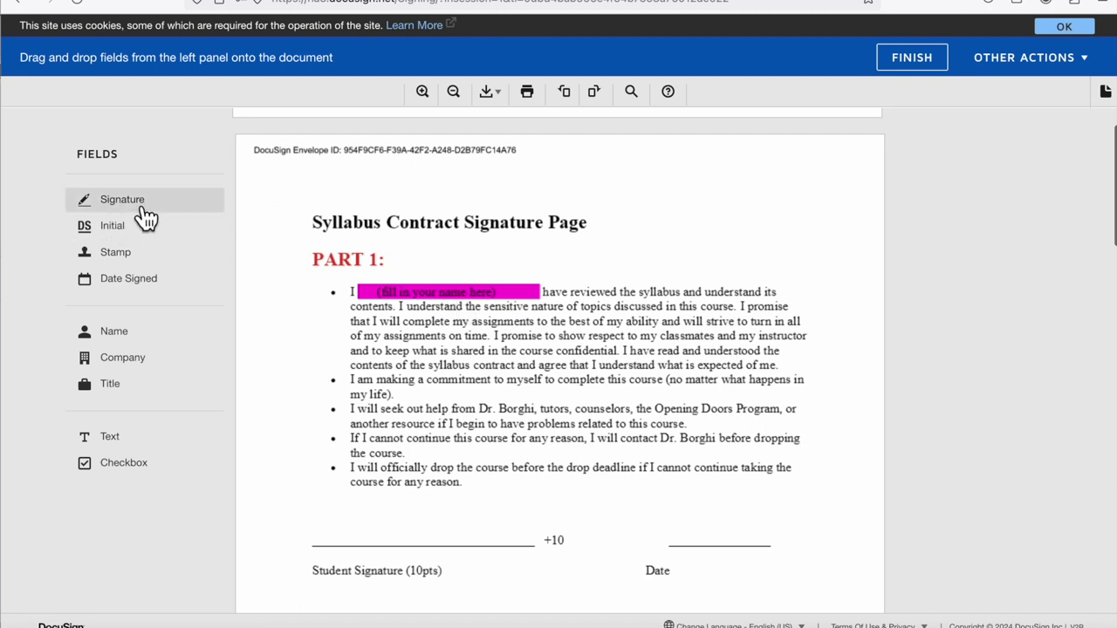
left_click_drag(122, 332, 387, 276)
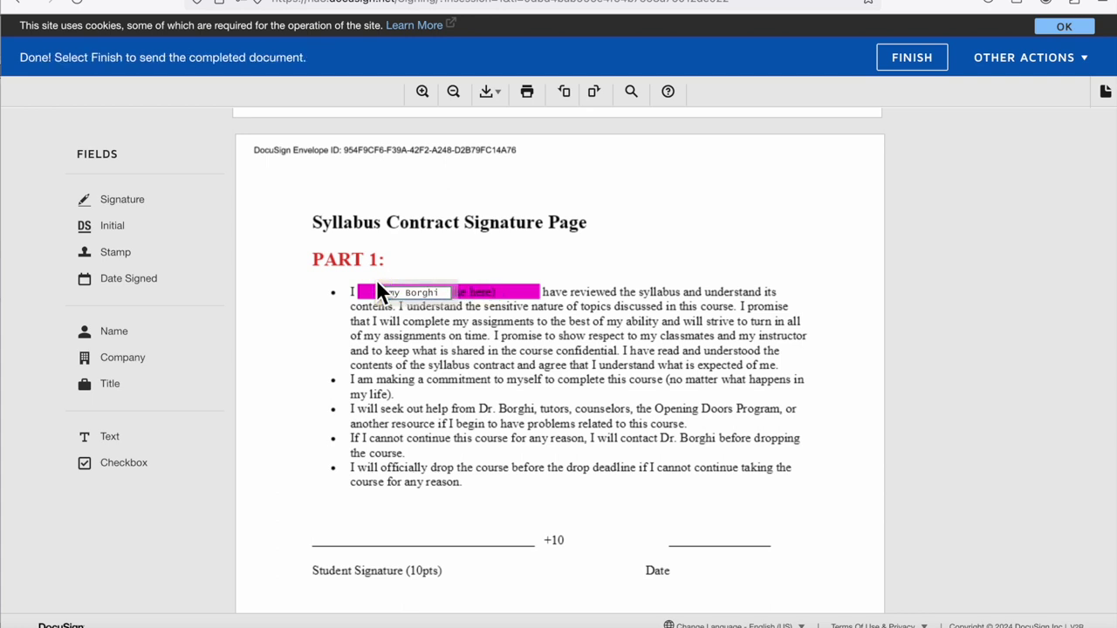
scroll(400, 370, "down", 3)
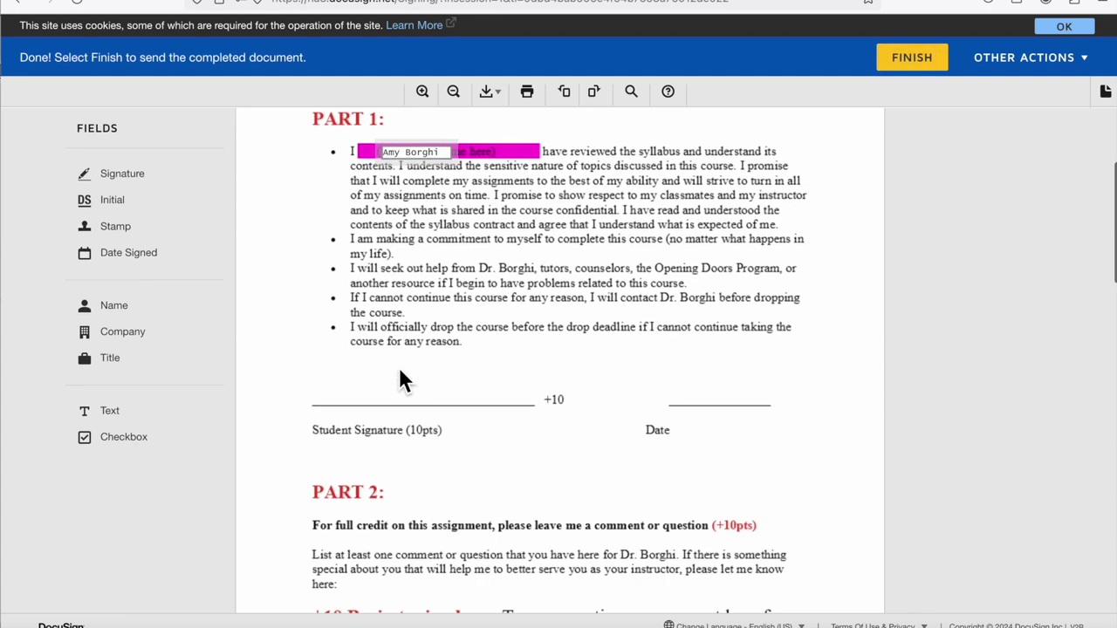
left_click(447, 155)
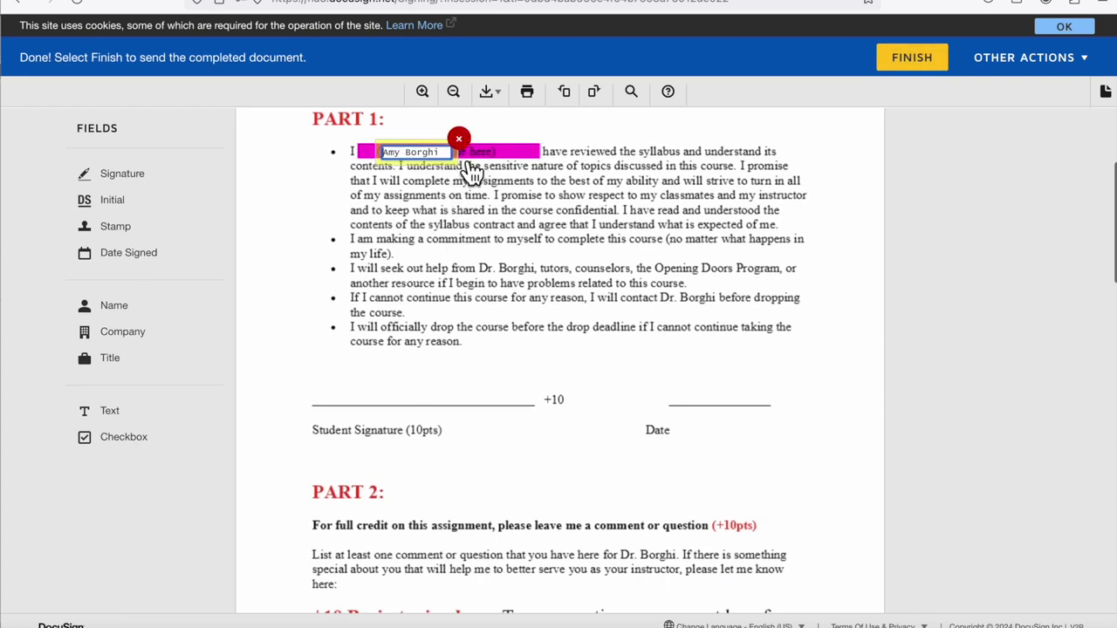
left_click(482, 159)
left_click(407, 159)
scroll(407, 165, "up", 1)
left_click(518, 389)
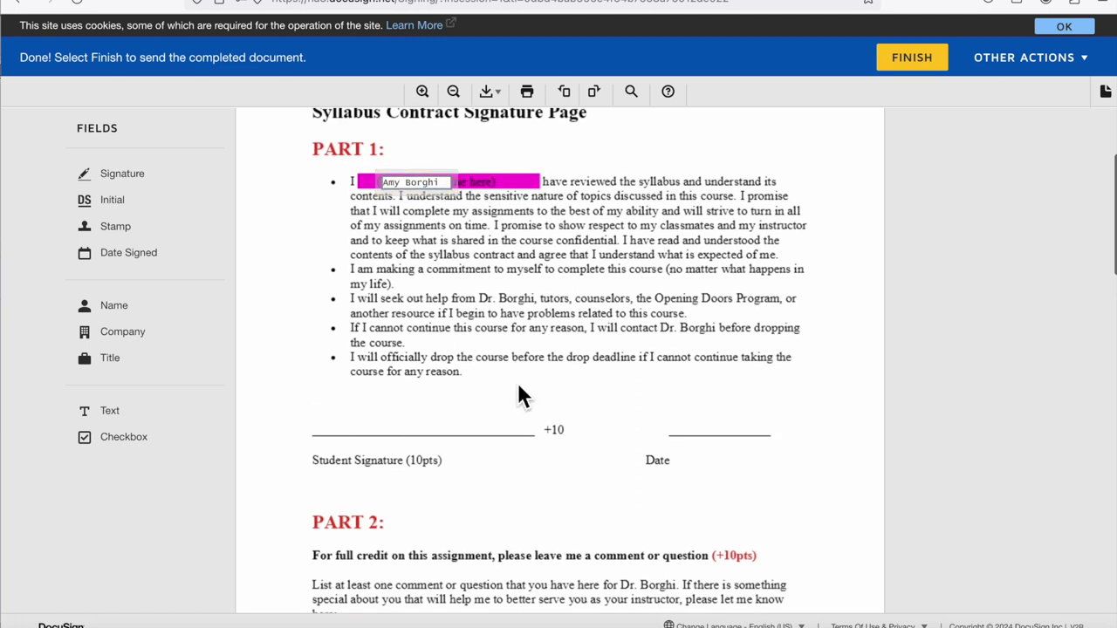
left_click(390, 184)
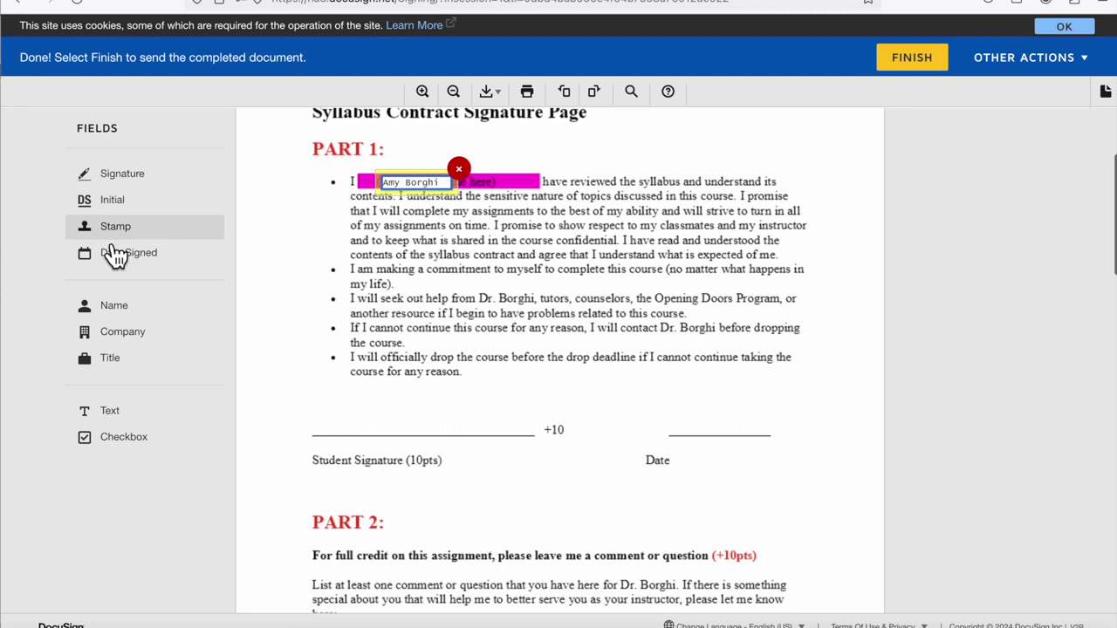
Place a Signature field on the Student Signature line, enlarge it slightly and shift it toward the start of the line.
mouse_move(125, 184)
left_mouse_down()
mouse_move(274, 281)
mouse_move(371, 401)
mouse_move(346, 395)
left_mouse_up()
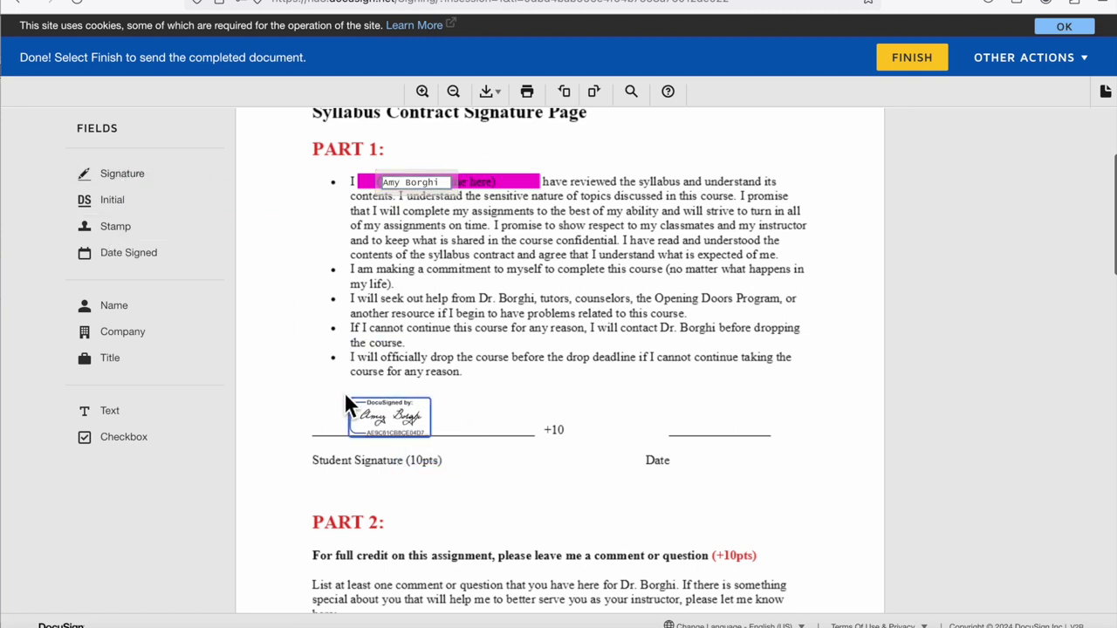
left_click_drag(436, 443, 460, 454)
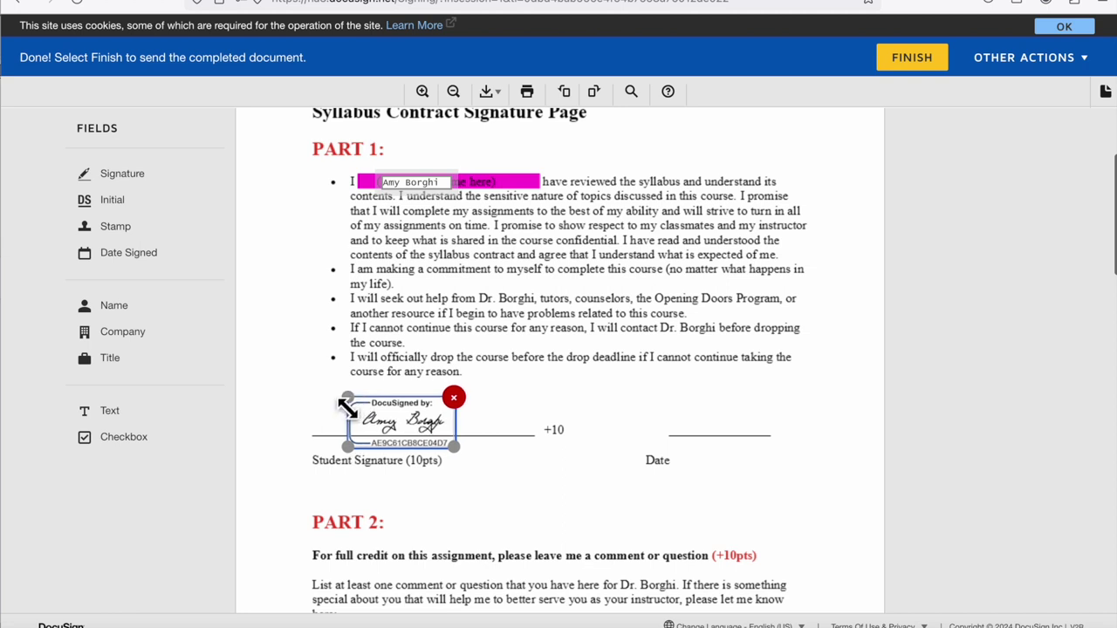
left_click_drag(401, 434, 381, 425)
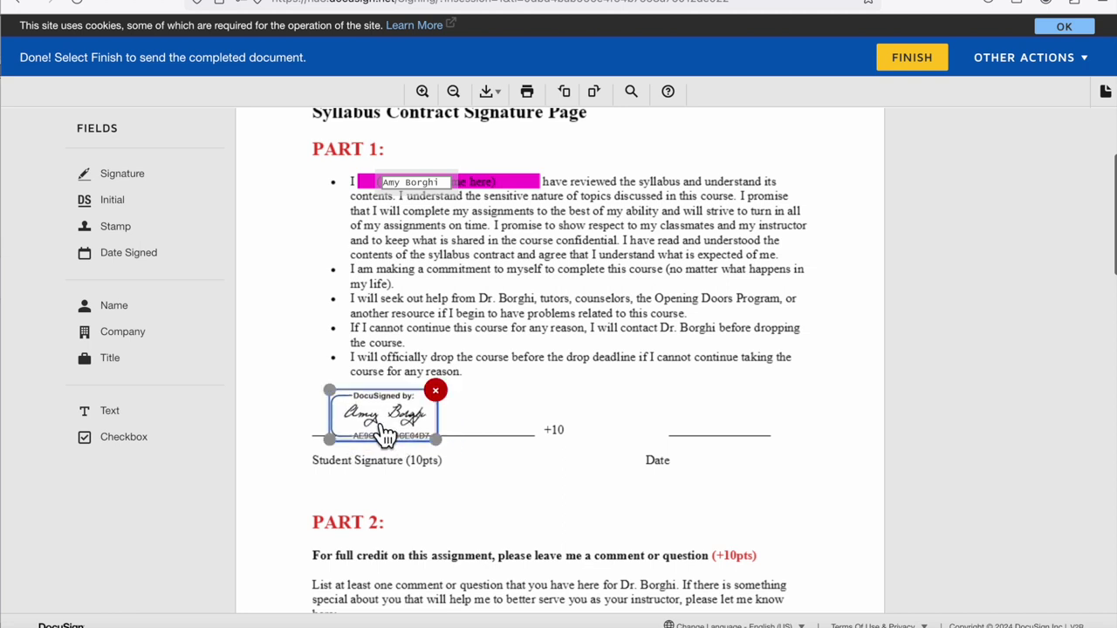
Delete the Name field in Part 1 and place a new one over the highlighted name placeholder.
left_click(425, 185)
left_click(458, 168)
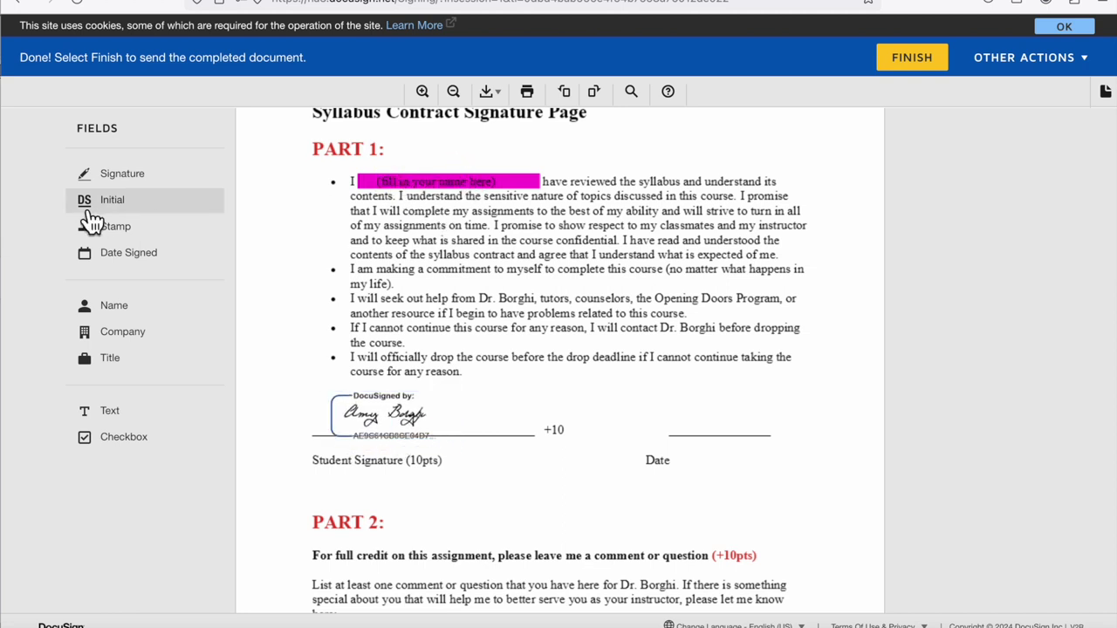
left_click_drag(131, 307, 374, 175)
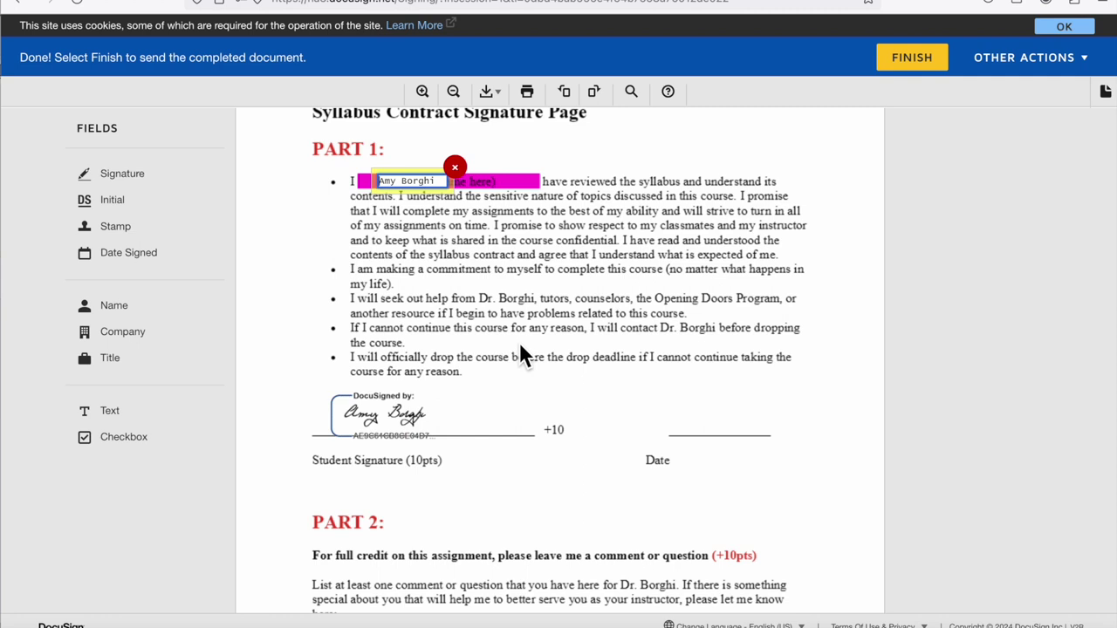
Place a Date Signed field on the Date line beside the student signature.
scroll(517, 511, "down", 2)
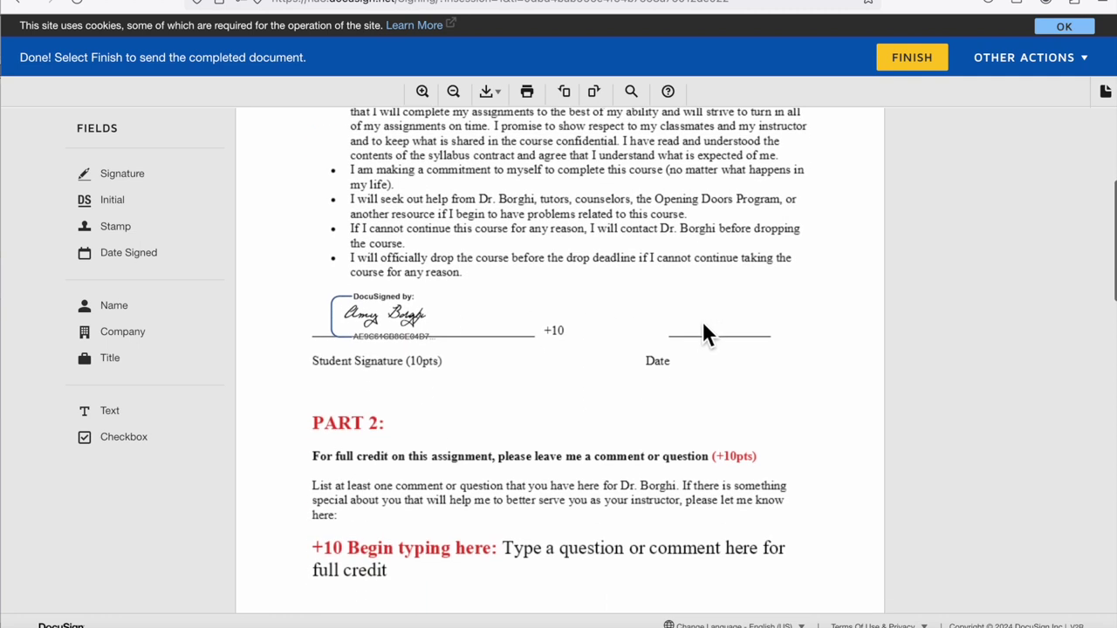
left_click_drag(135, 256, 677, 311)
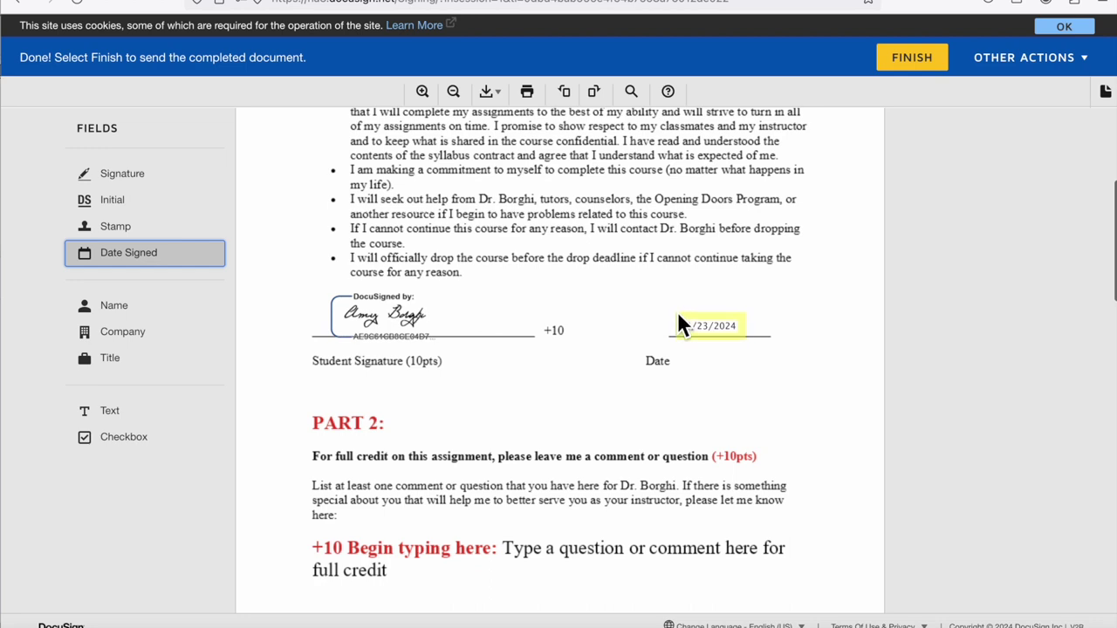
left_click(570, 411)
Add a Text field beside "full credit" in Part 2, enlarge it, and enter a question starting "My question is why do we need".
scroll(571, 411, "down", 4)
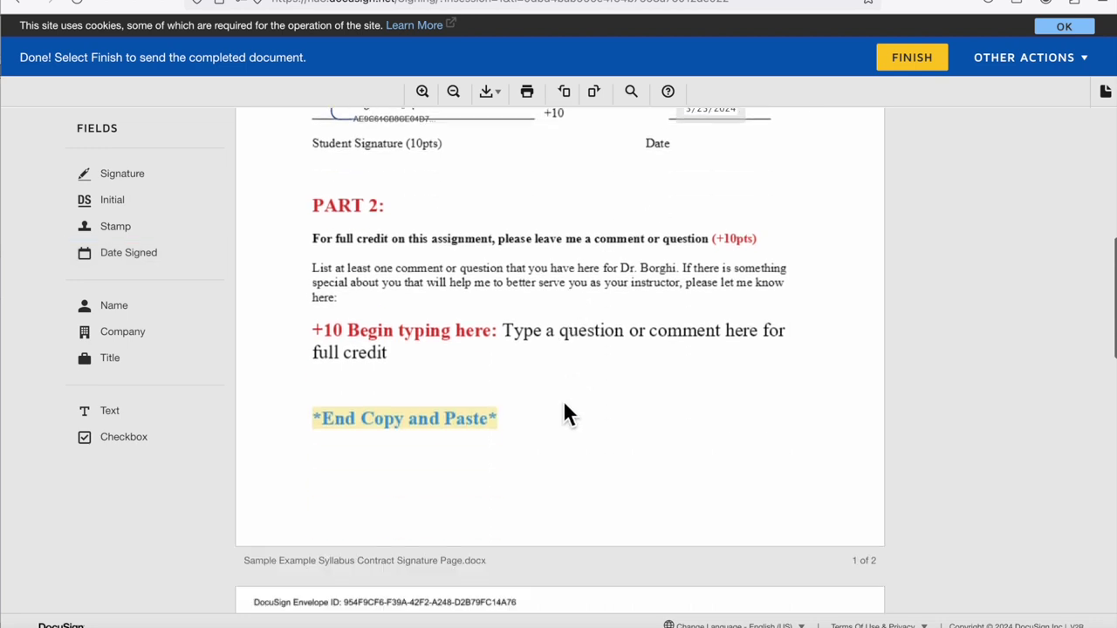
scroll(521, 414, "down", 4)
scroll(489, 393, "up", 5)
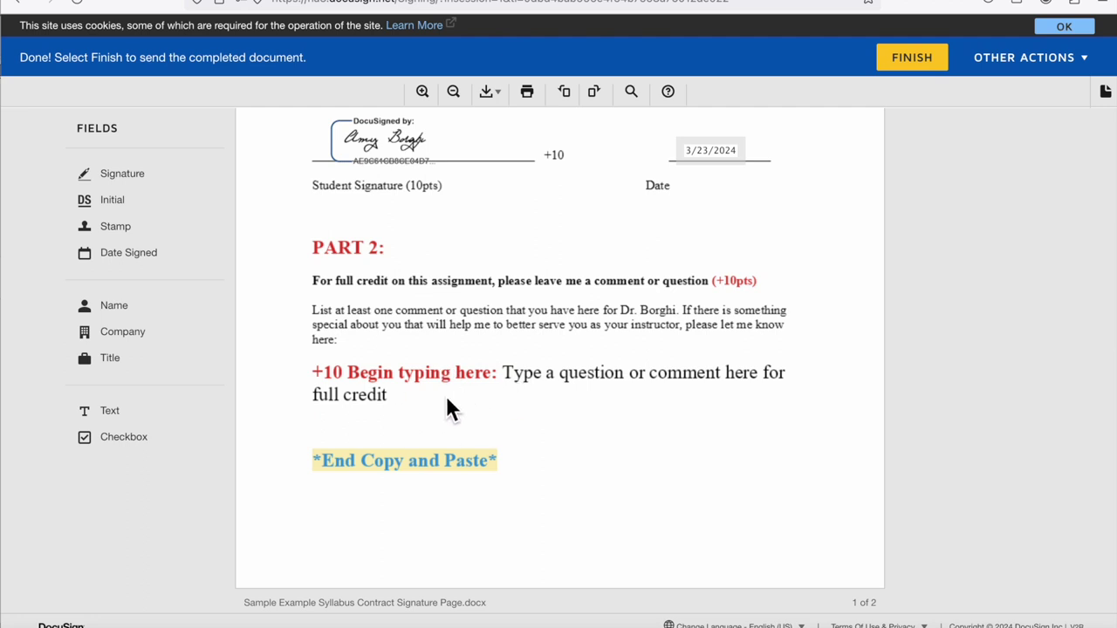
left_click_drag(126, 419, 350, 407)
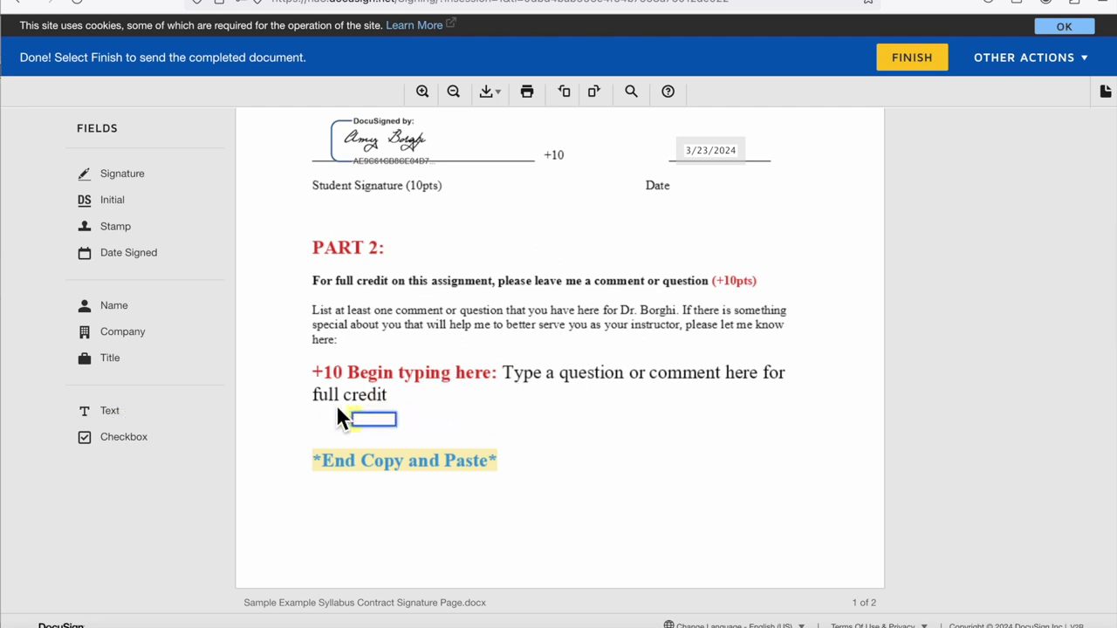
left_click_drag(431, 379, 410, 391)
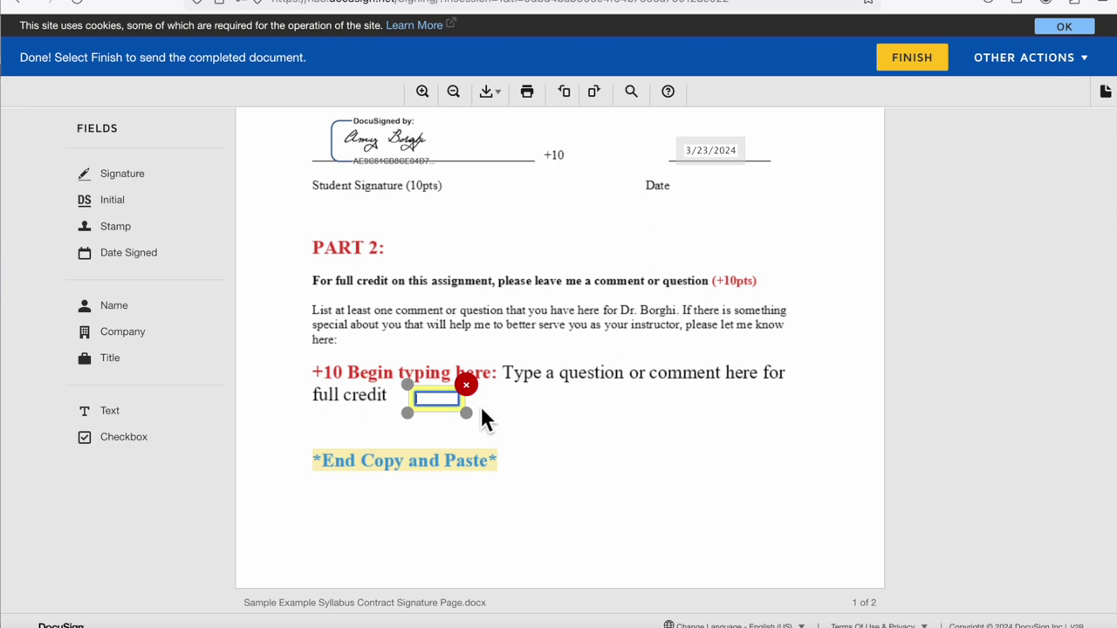
left_click_drag(470, 415, 815, 449)
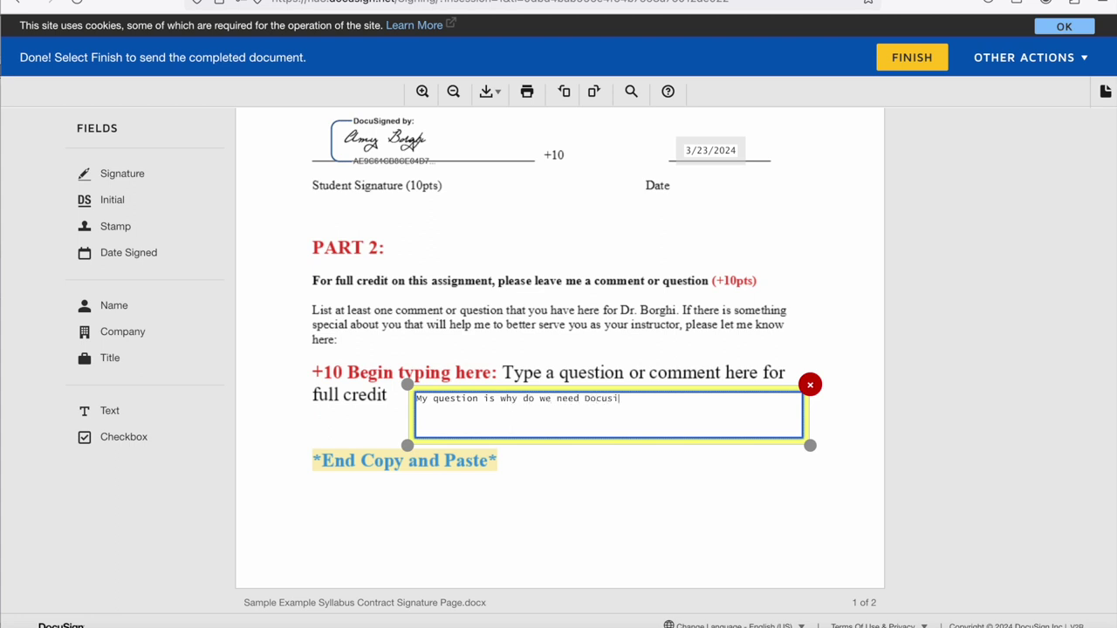
Finish signing the document and decline to share the signed copy by email.
scroll(636, 504, "down", 3)
scroll(635, 505, "up", 5)
left_click(912, 61)
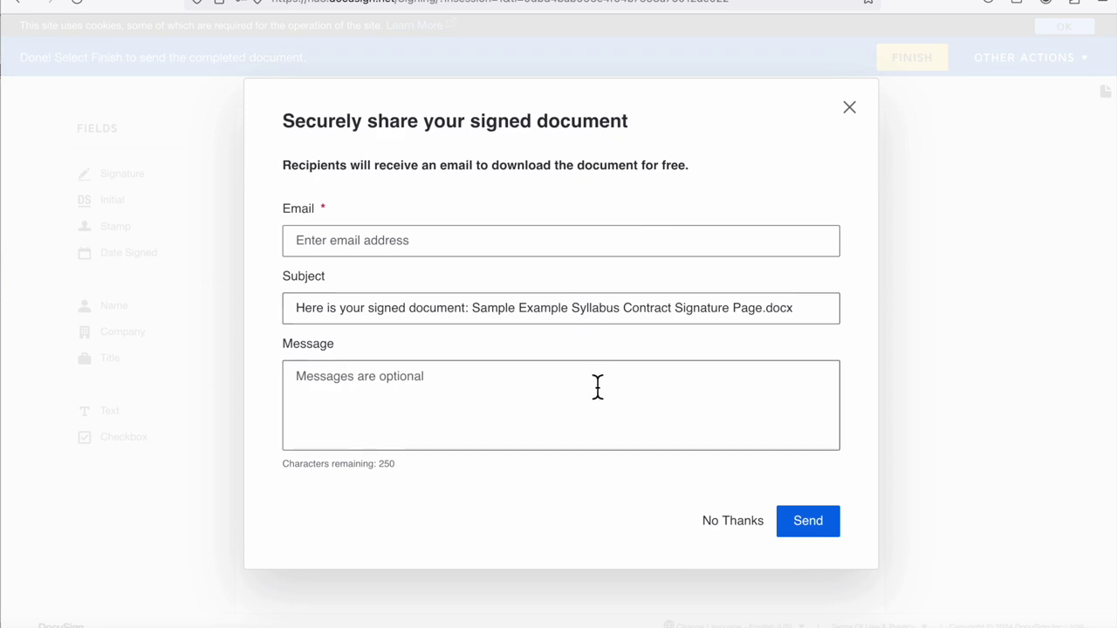
left_click(733, 521)
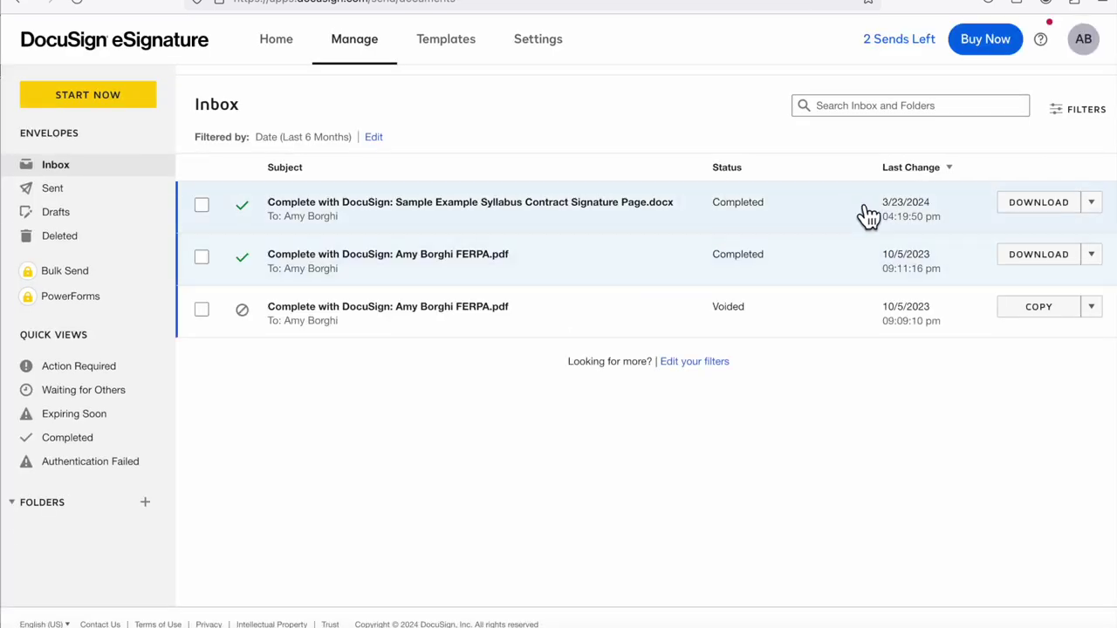
Download the completed syllabus contract with all PDFs combined into a single file and look through the signed PDF.
left_click(1047, 209)
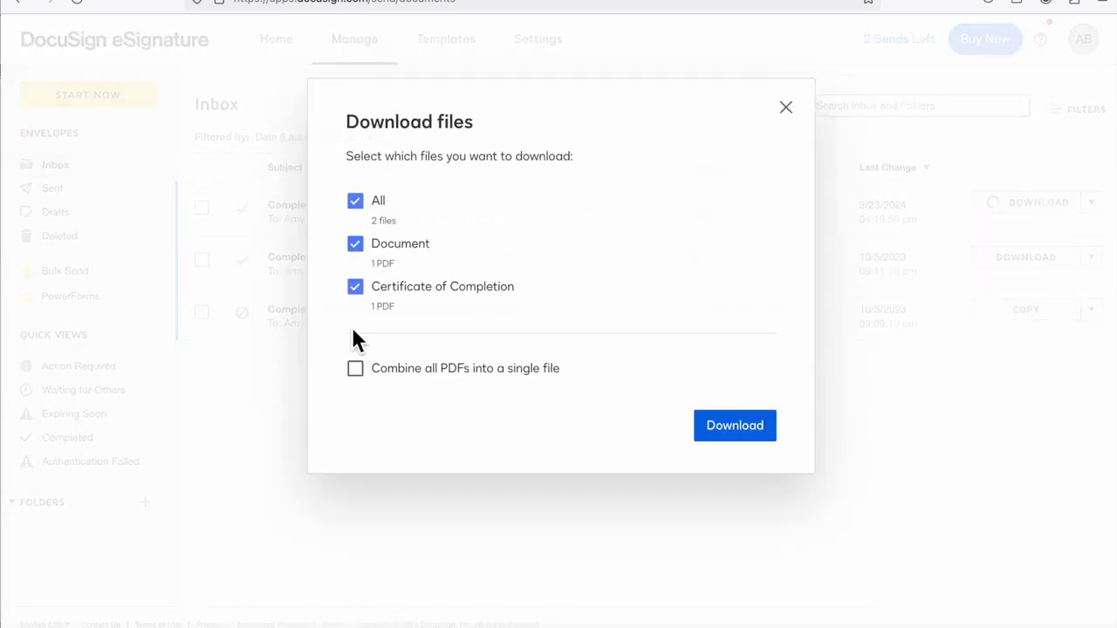
left_click(356, 369)
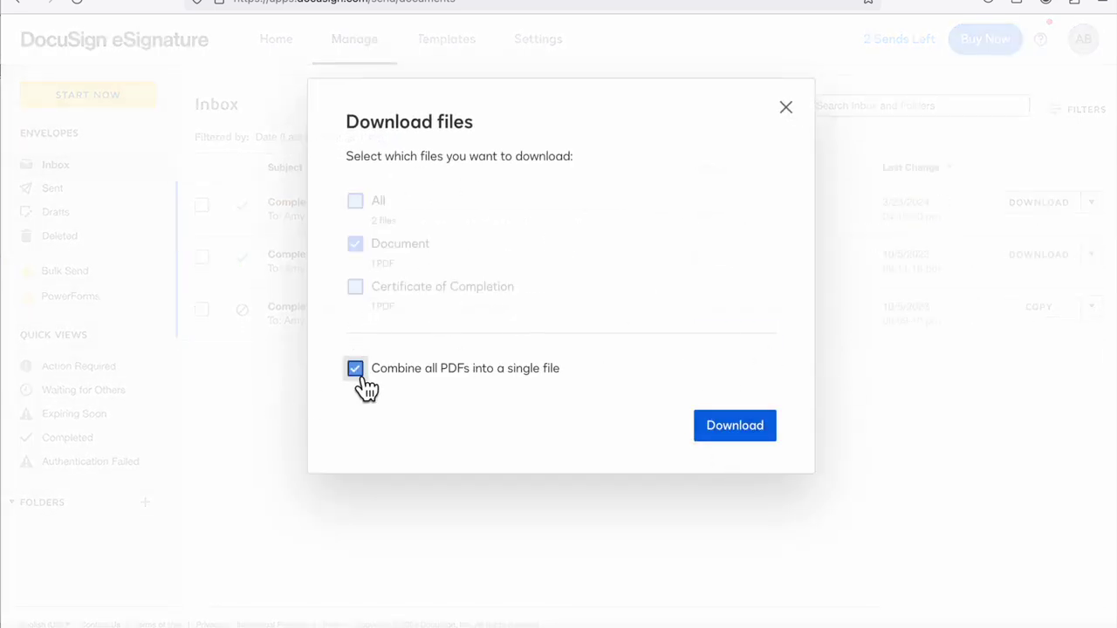
left_click(749, 427)
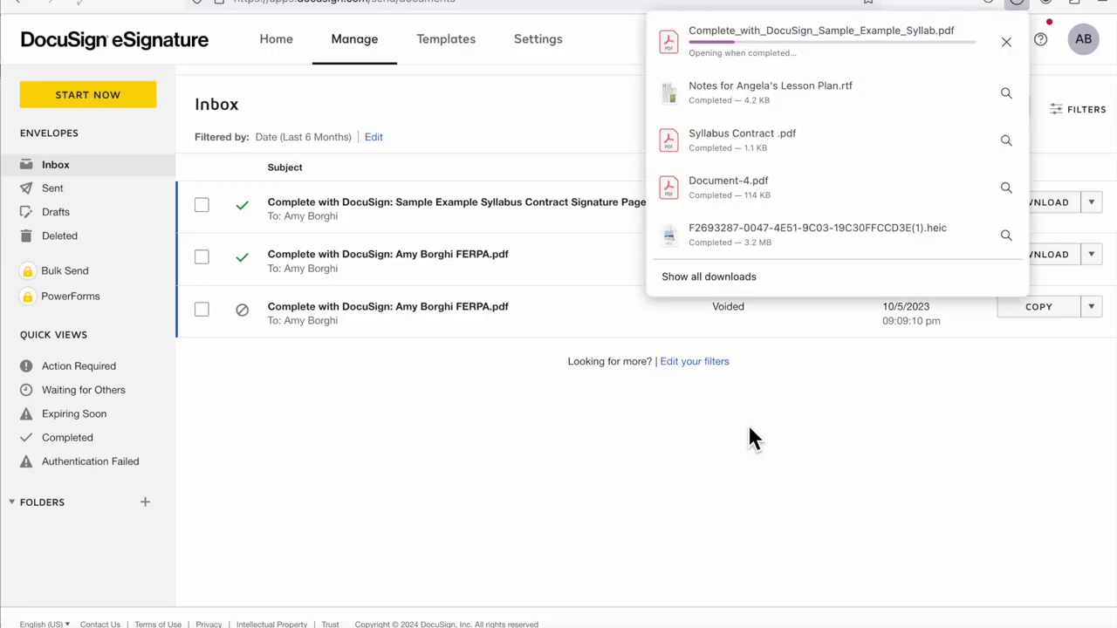
left_click(390, 397)
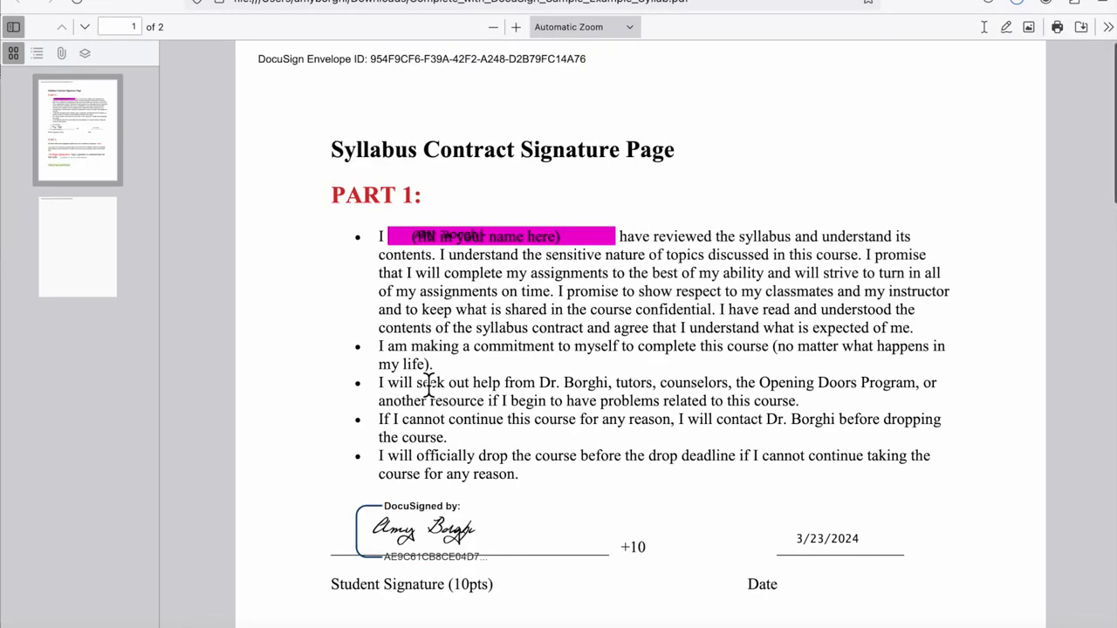
scroll(543, 358, "down", 10)
scroll(537, 288, "up", 10)
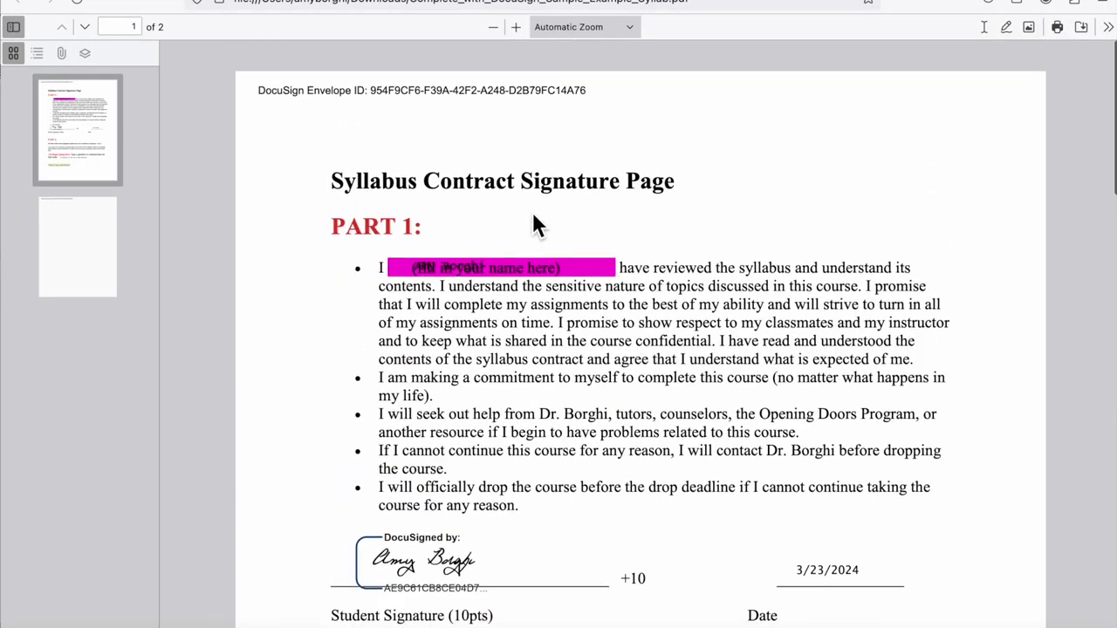
Review the signed PDF down to the Part 2 answer and return to its beginning.
scroll(379, 259, "down", 1)
scroll(501, 400, "down", 2)
scroll(501, 399, "down", 15)
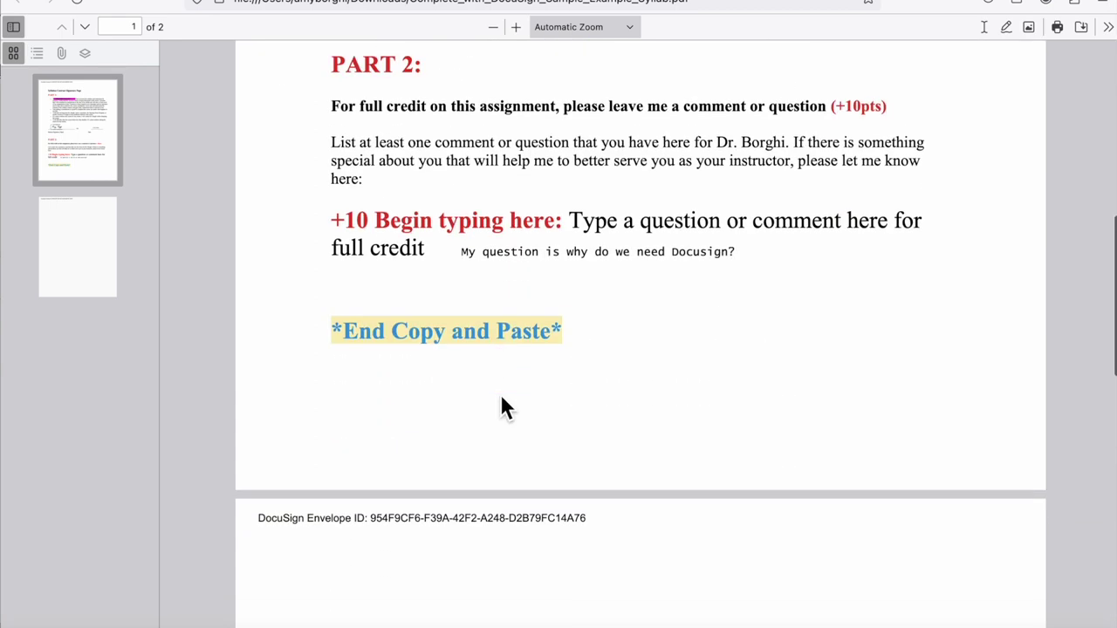
scroll(501, 399, "up", 15)
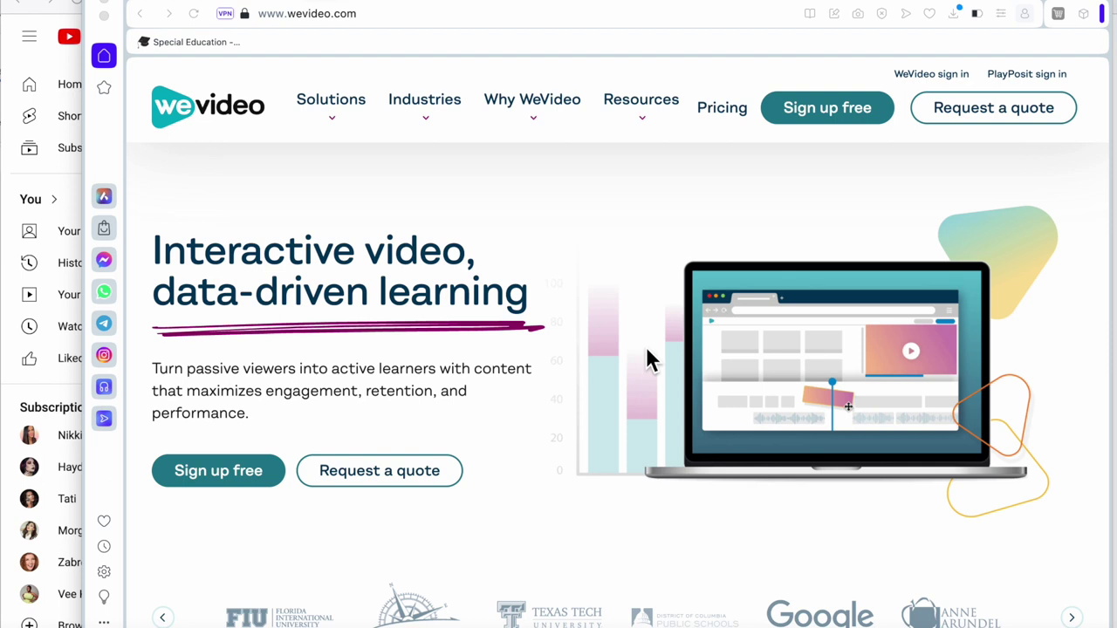
Switch to the YouTube results, open the 1st Place student video, and play part of it, skipping the ad and pausing.
left_click(54, 179)
mouse_move(486, 249)
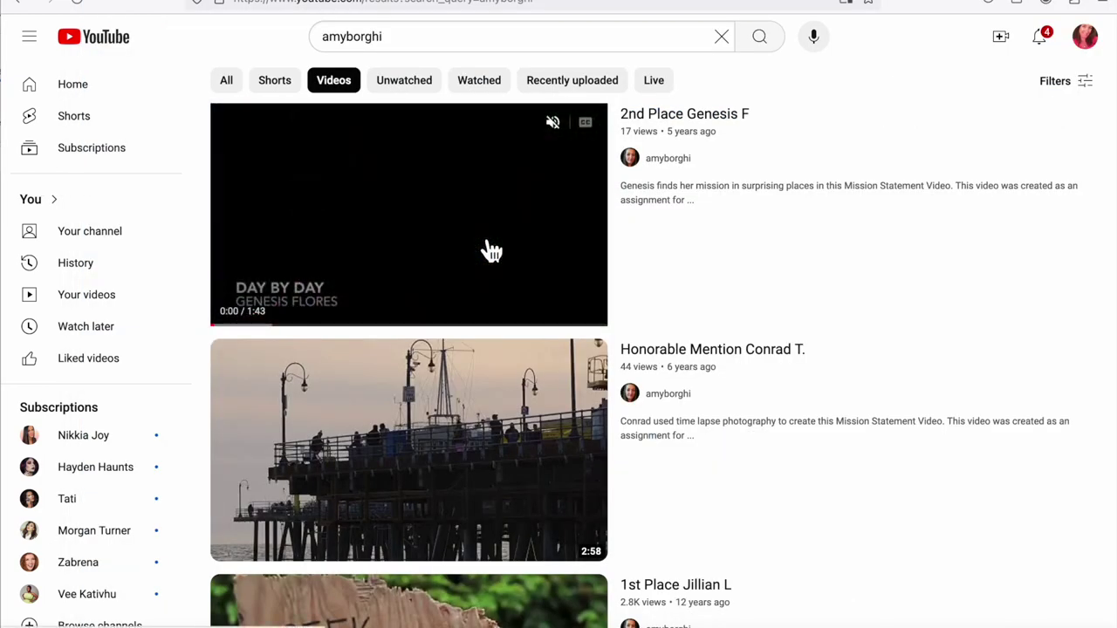
scroll(428, 314, "down", 1)
scroll(429, 314, "up", 1)
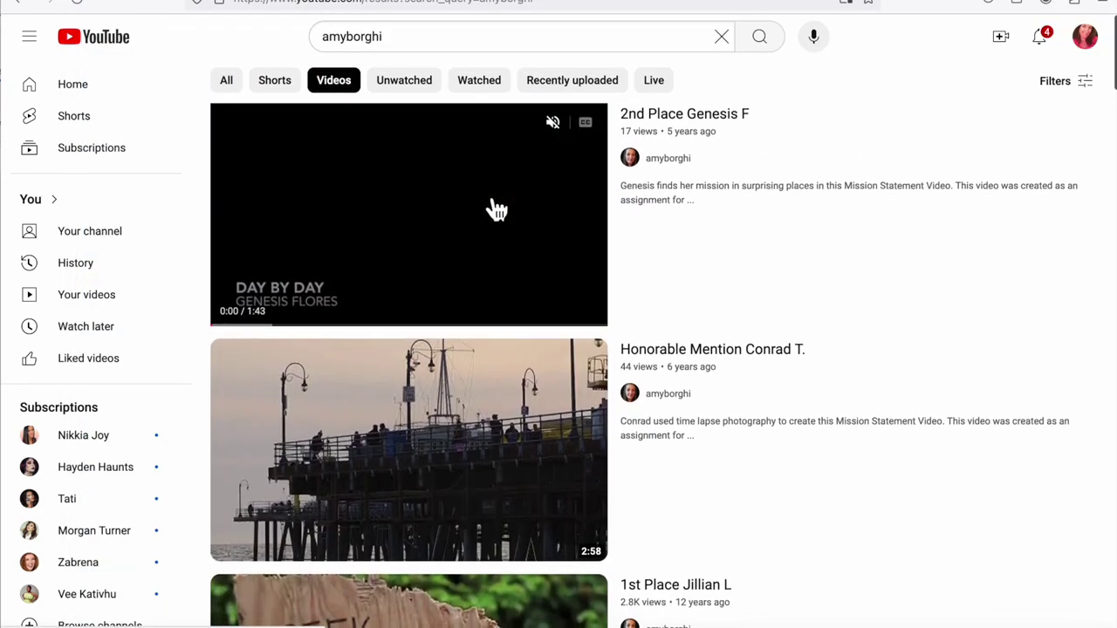
scroll(437, 269, "down", 5)
mouse_move(403, 312)
left_click(396, 289)
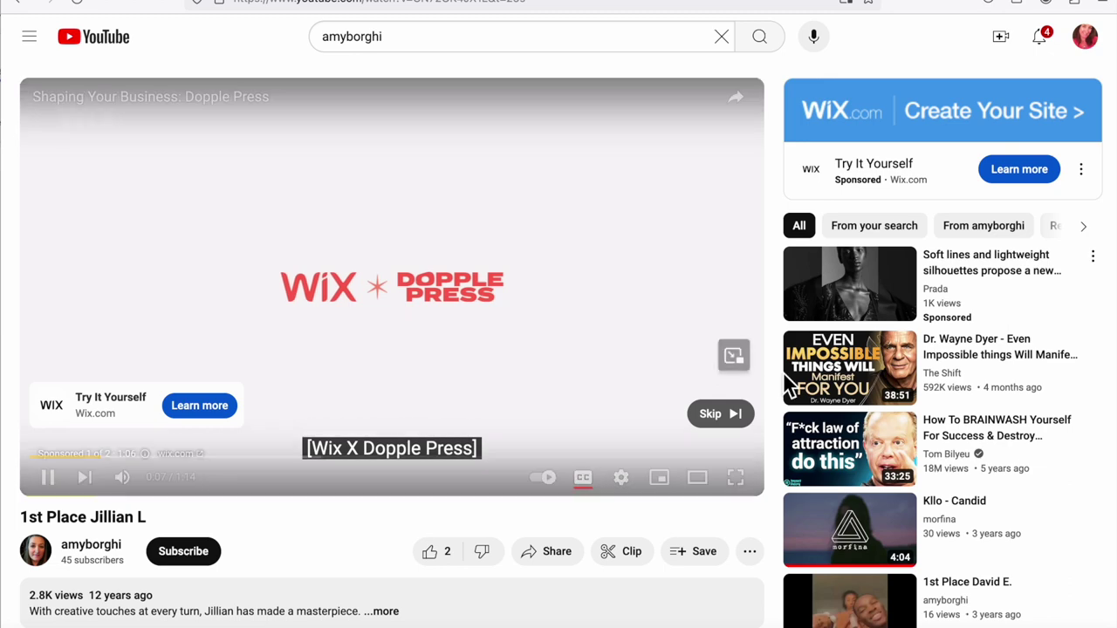
left_click(709, 416)
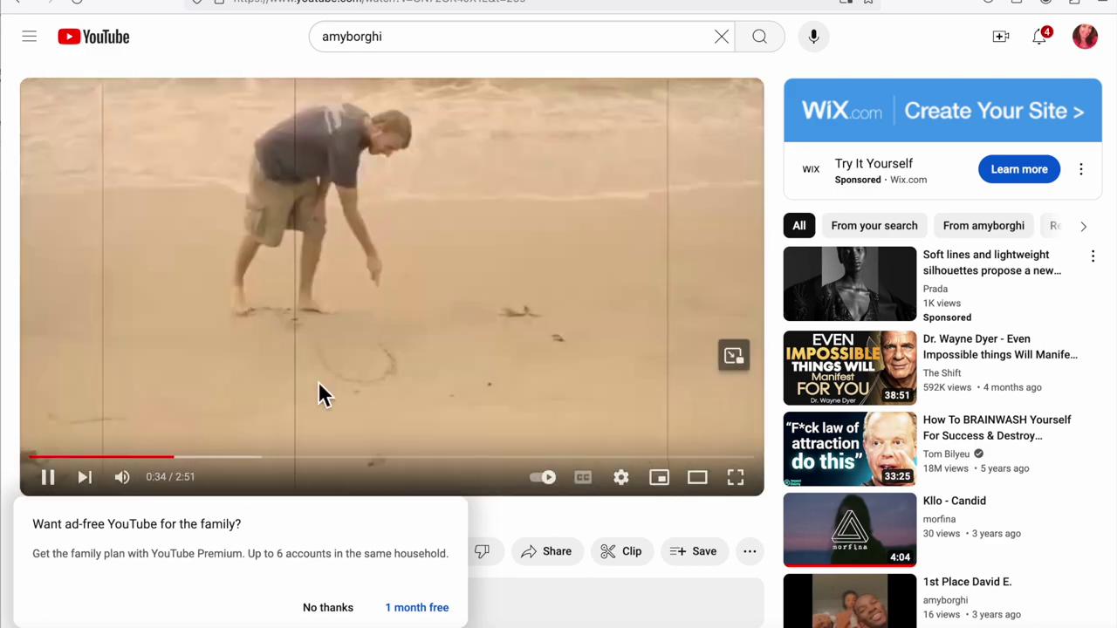
left_click(48, 479)
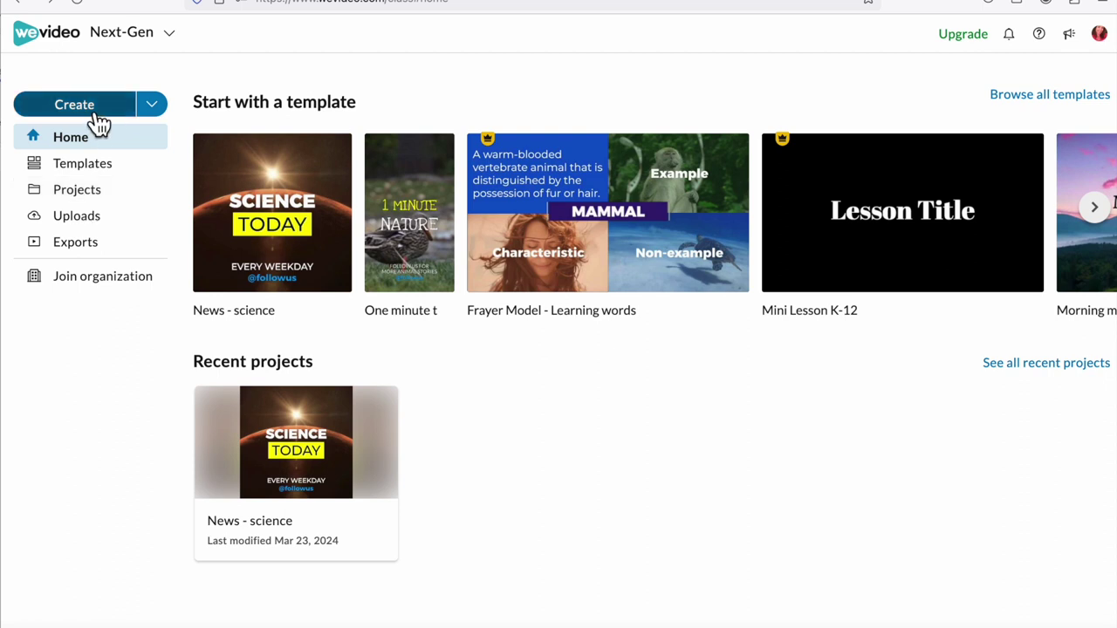
Open the News - science template in the WeVideo editor and try adjusting clips on the Media track.
mouse_move(294, 270)
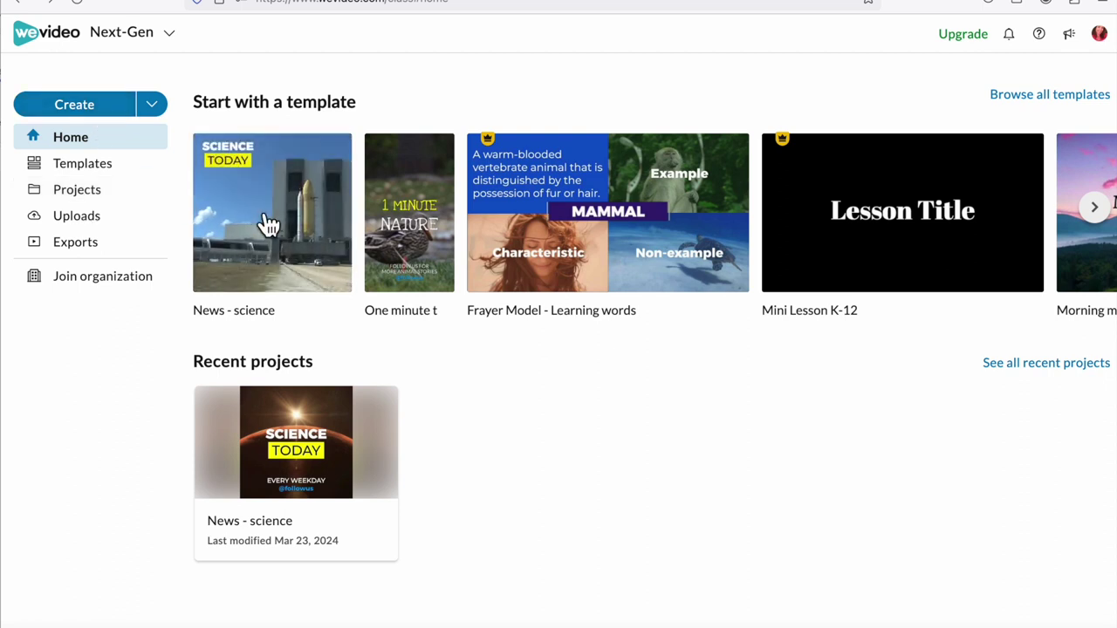
left_click(263, 219)
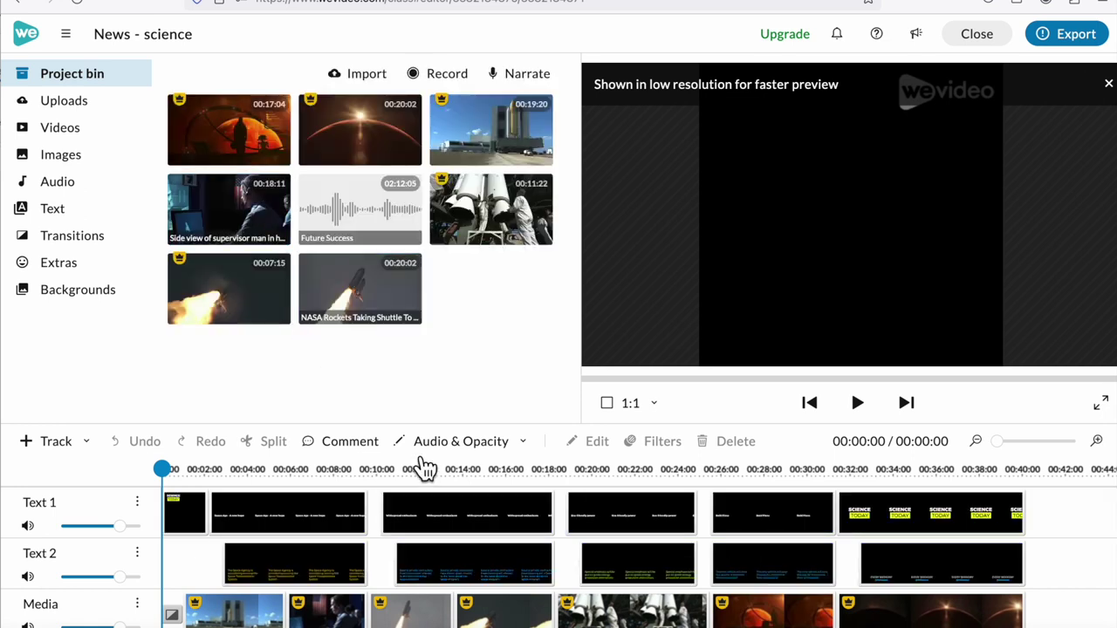
scroll(360, 540, "down", 2)
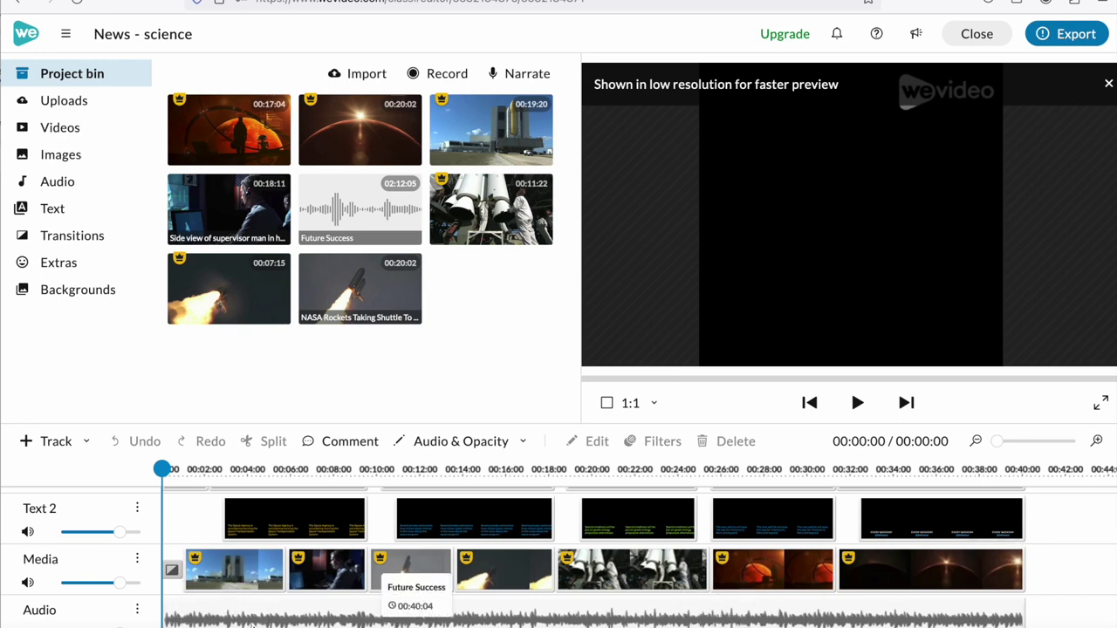
left_click_drag(324, 563, 405, 570)
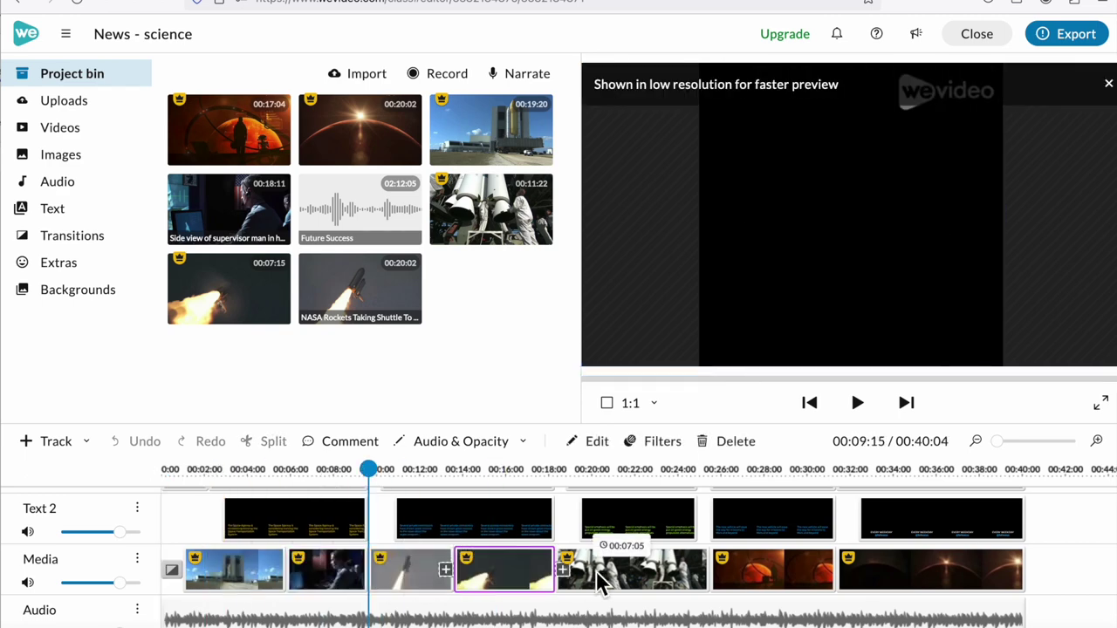
mouse_move(557, 572)
left_mouse_down()
mouse_move(545, 571)
mouse_move(557, 574)
left_mouse_up()
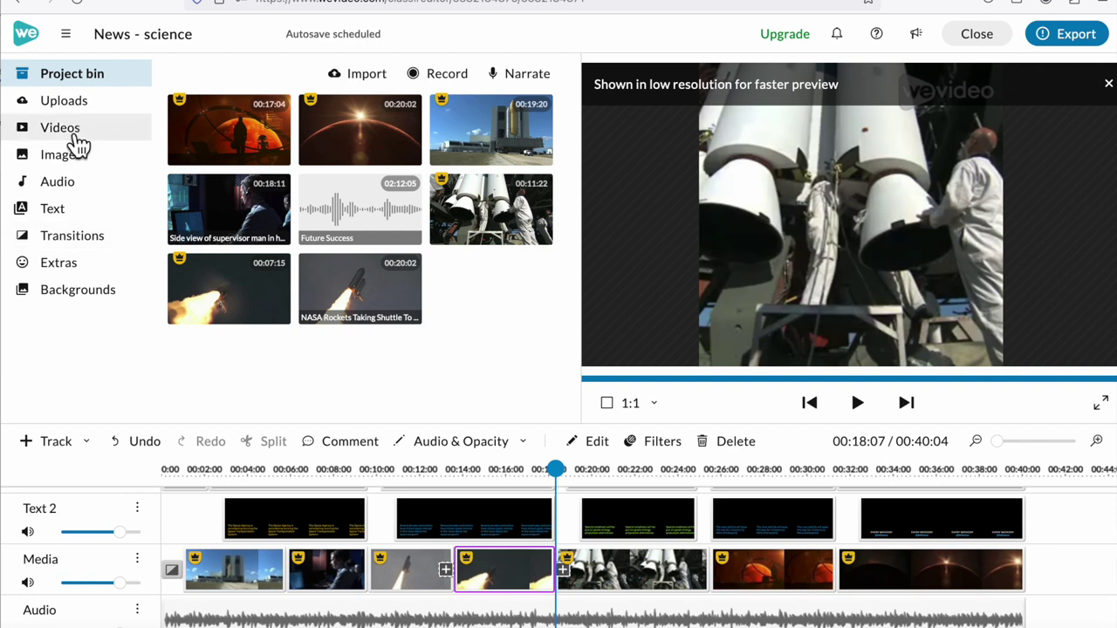
Add a Cross dissolve transition at the end of the first Text 2 clip and preview that section.
left_click(75, 241)
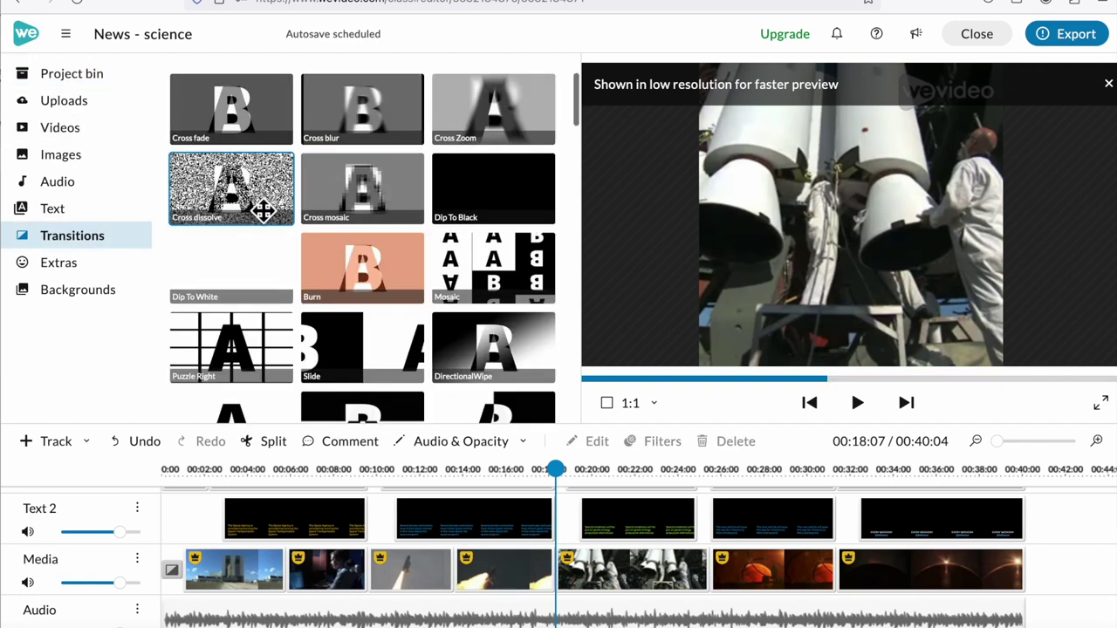
left_click_drag(261, 209, 390, 532)
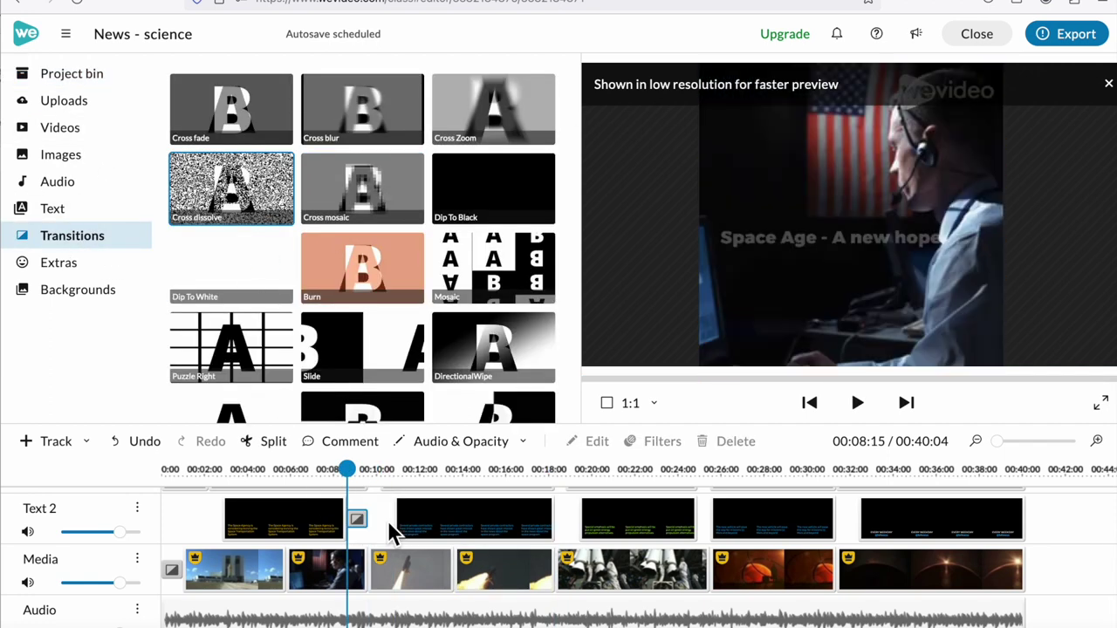
left_click_drag(347, 469, 327, 469)
key("space")
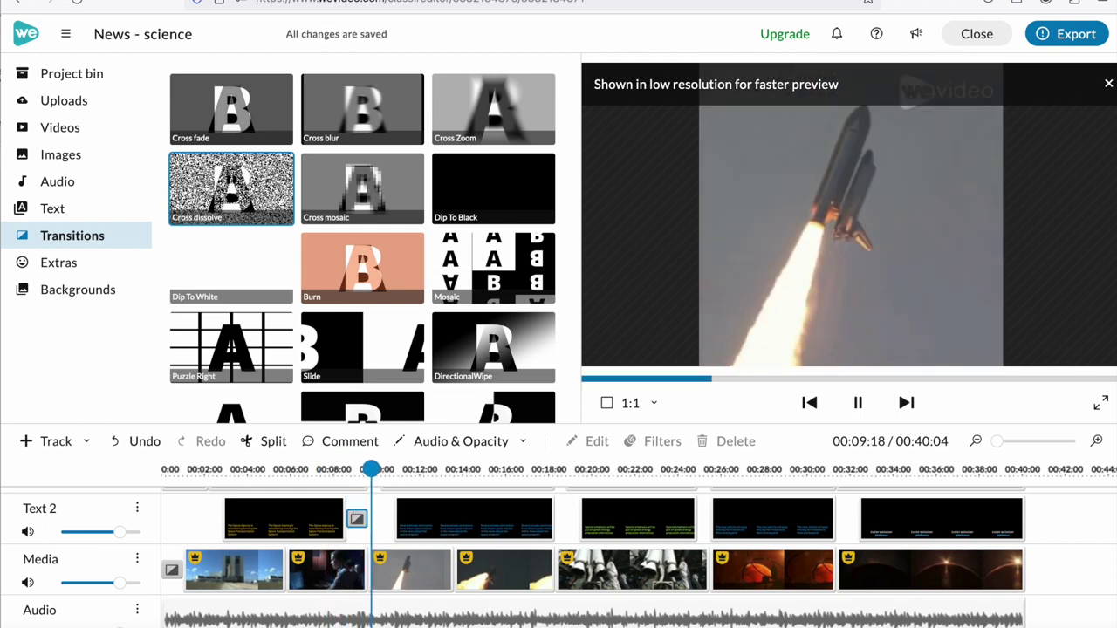
key("space")
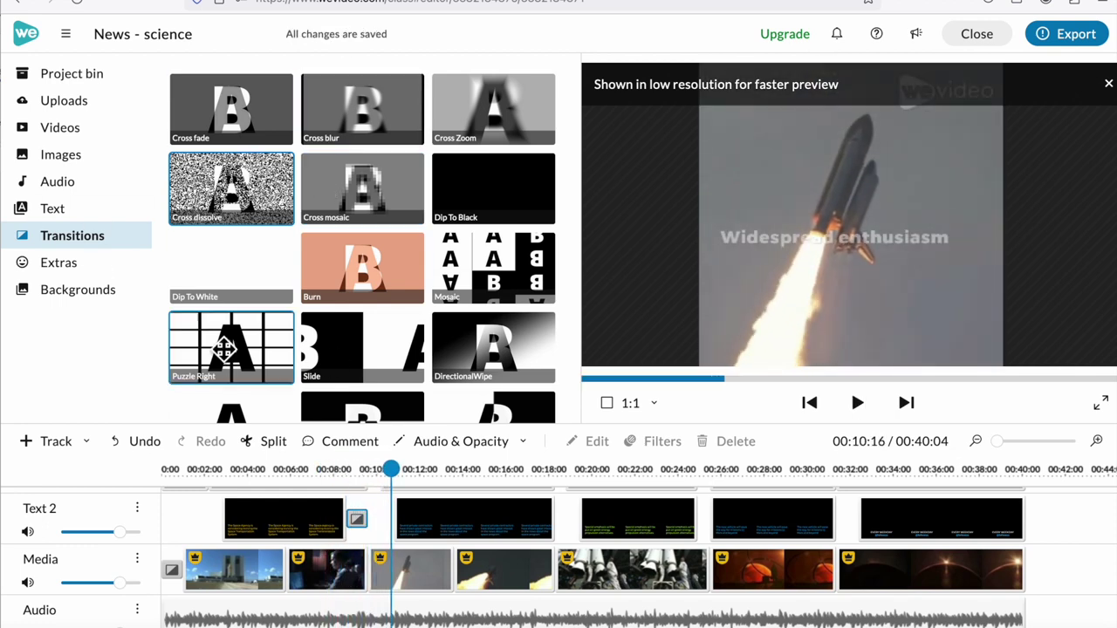
Try to export the News - science video and decline the plan upgrade.
left_click(1078, 44)
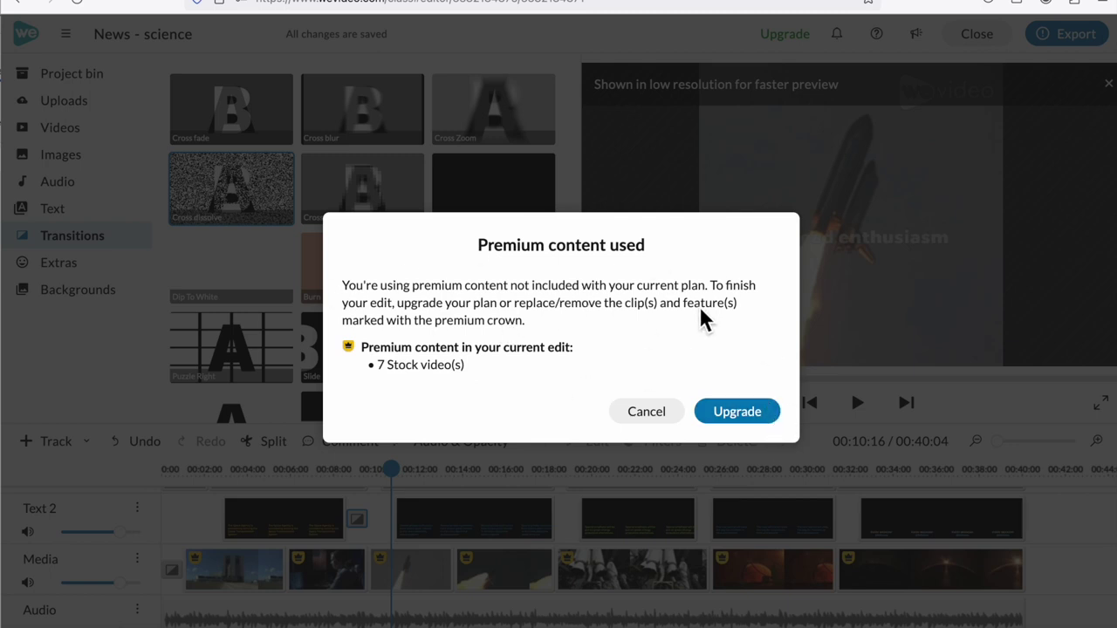
left_click(656, 420)
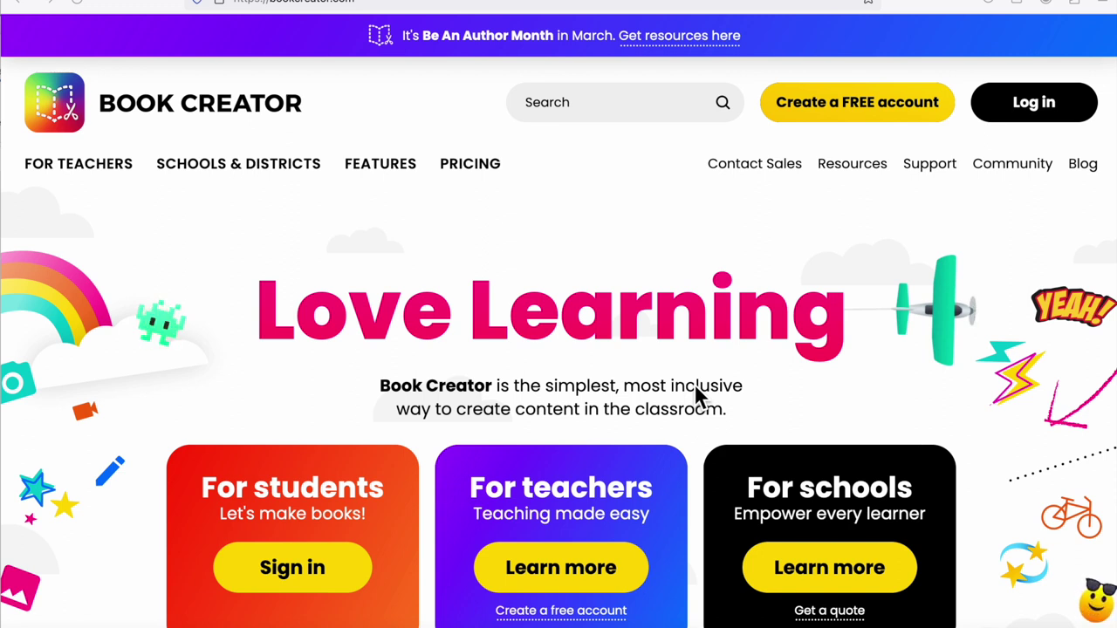
Look over the Book Creator homepage, try to create a free teacher account, and return to the homepage.
scroll(695, 390, "down", 1)
scroll(696, 392, "down", 2)
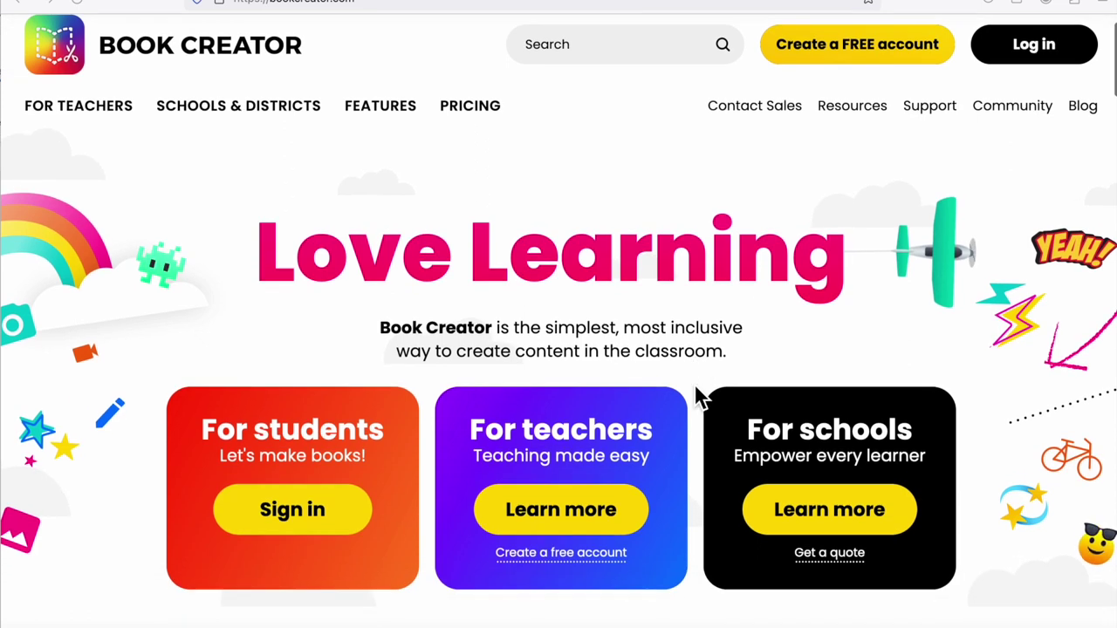
scroll(705, 328, "up", 3)
scroll(705, 328, "down", 5)
scroll(705, 328, "up", 2)
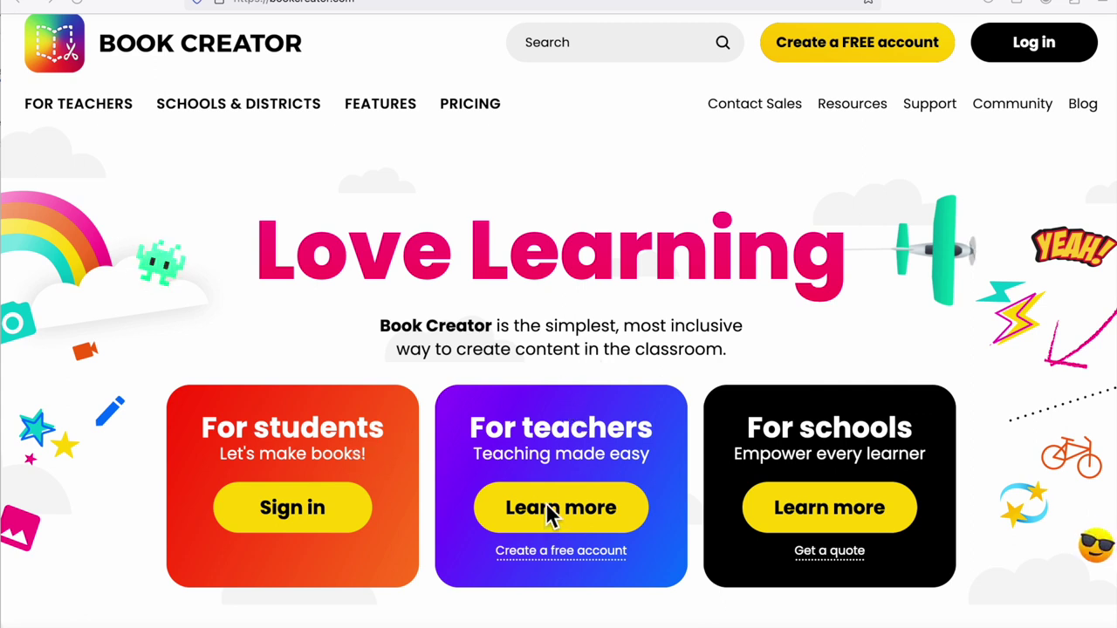
left_click(562, 552)
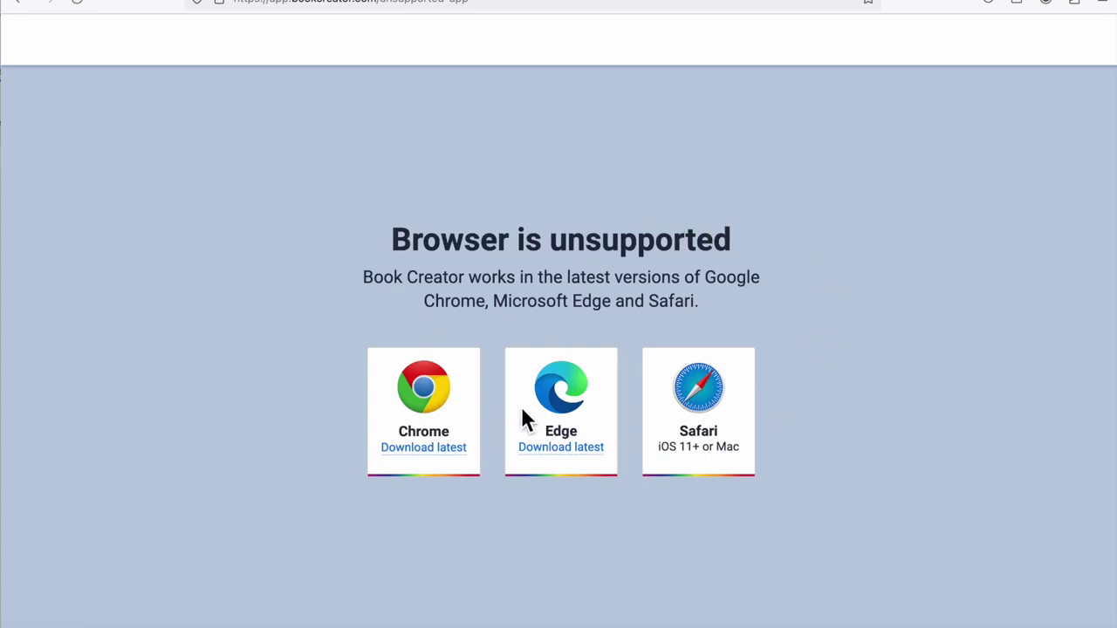
left_click(19, 2)
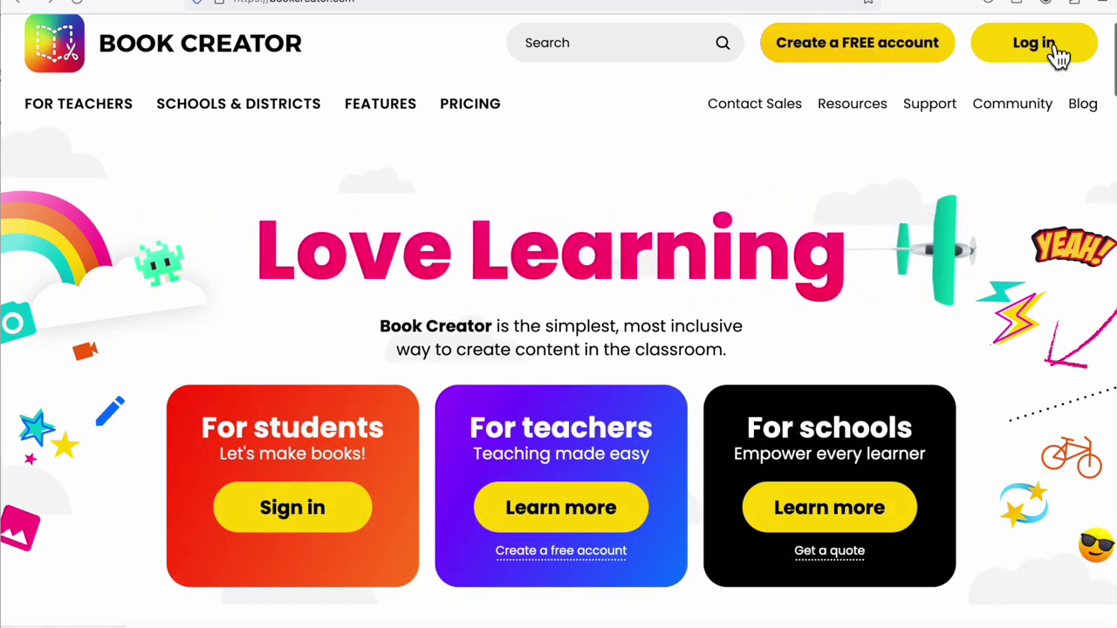
Open Book Creator's page for teachers and examine its content creation features and How to get started section.
left_click(564, 518)
scroll(528, 511, "down", 2)
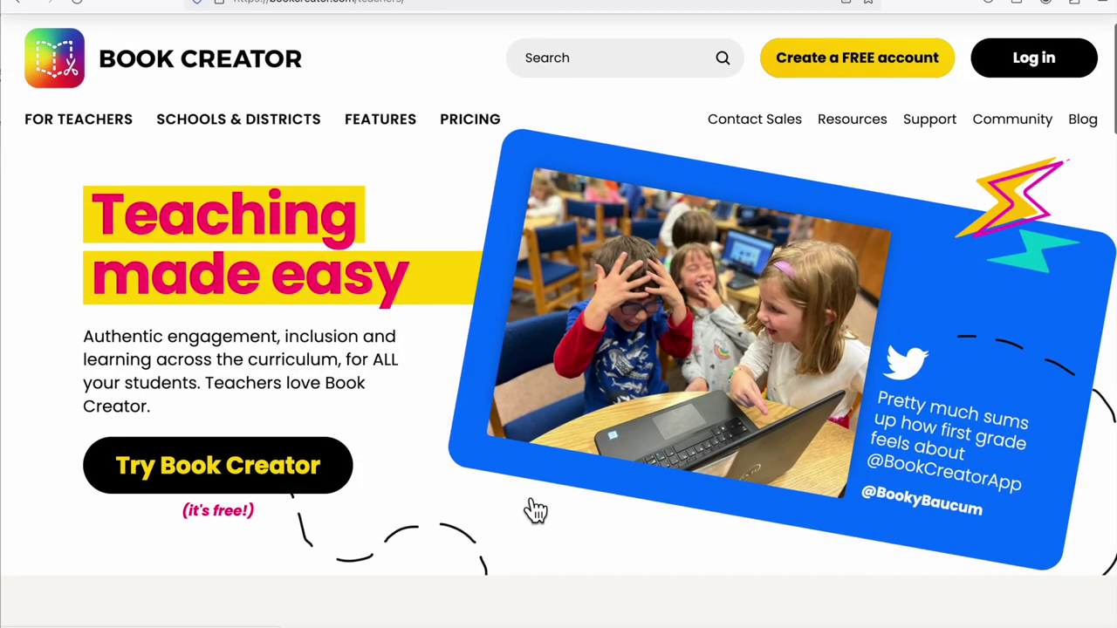
scroll(523, 428, "down", 3)
scroll(645, 423, "down", 4)
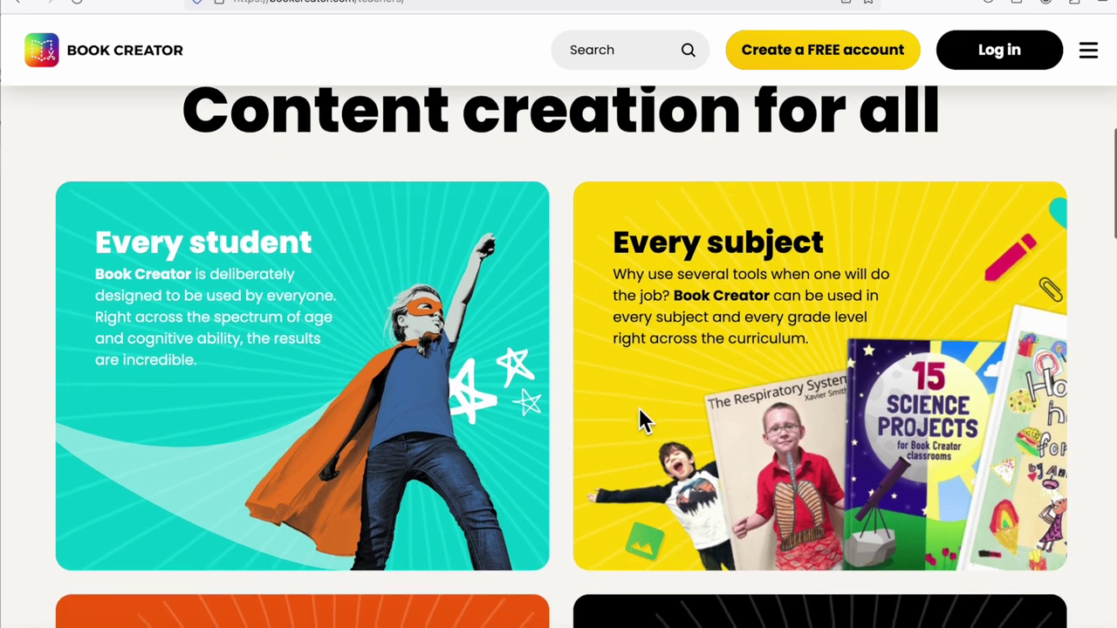
scroll(641, 422, "down", 3)
scroll(642, 420, "down", 3)
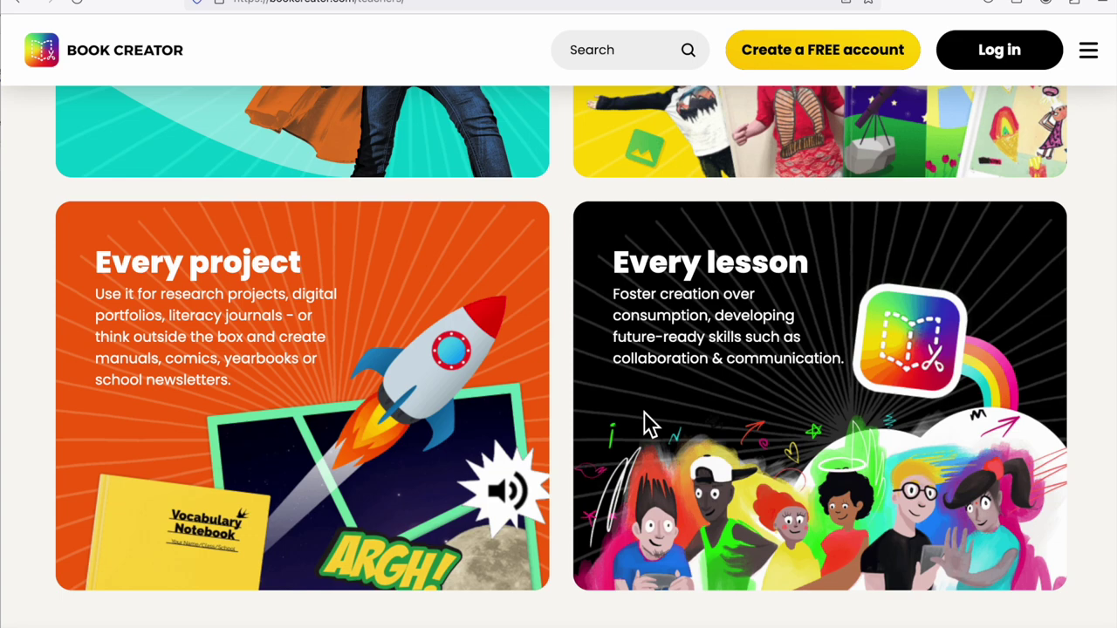
scroll(650, 425, "down", 10)
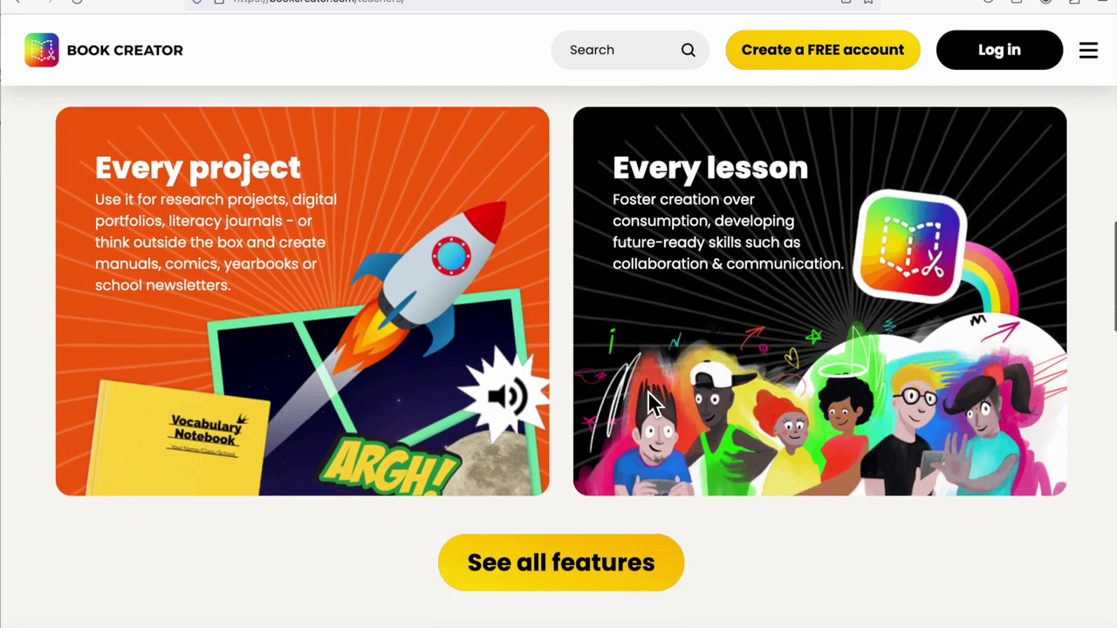
scroll(648, 393, "down", 6)
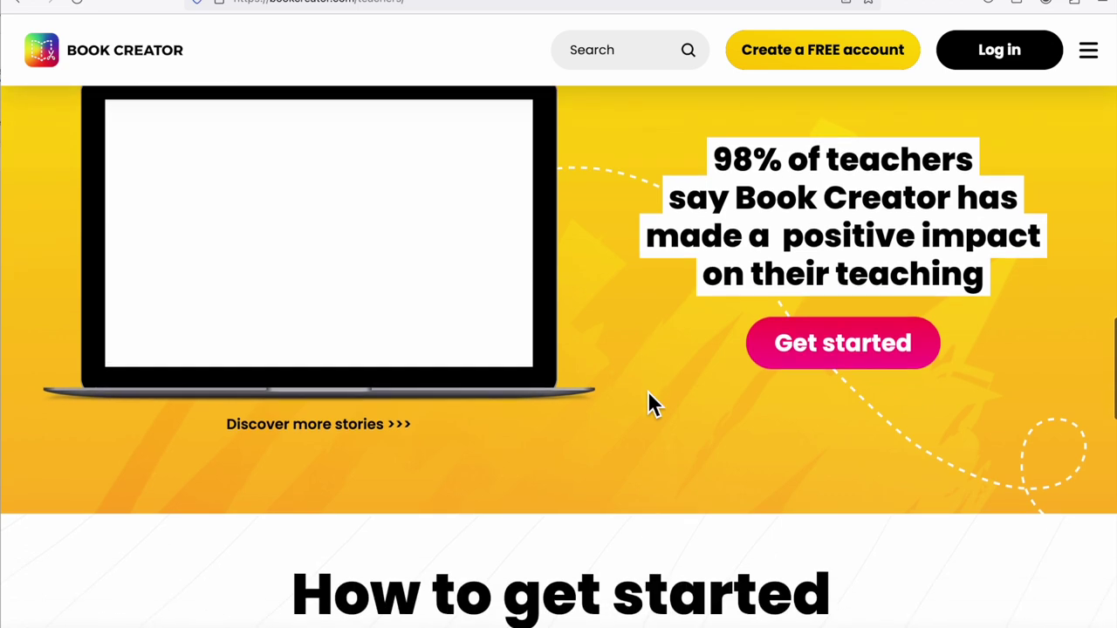
scroll(648, 392, "down", 1)
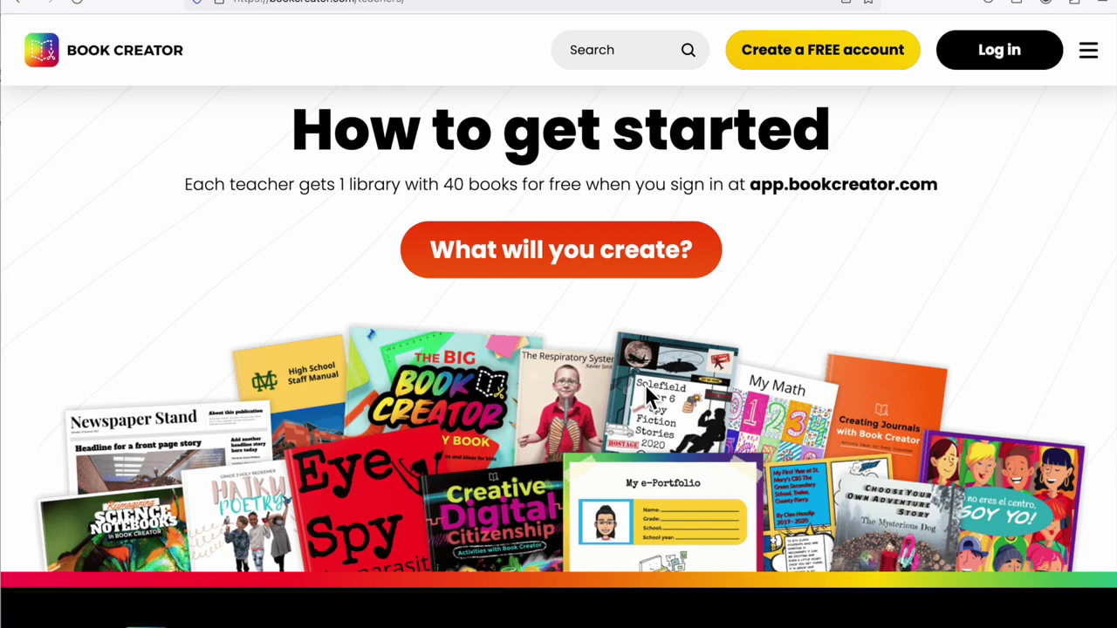
scroll(645, 384, "down", 7)
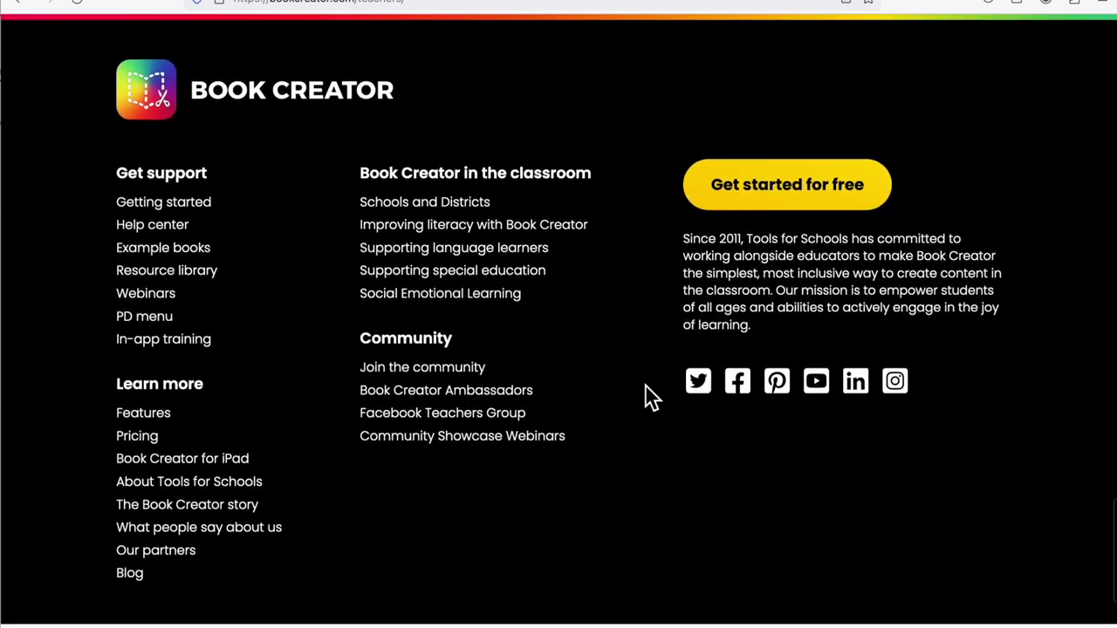
scroll(645, 390, "down", 2)
scroll(645, 384, "up", 10)
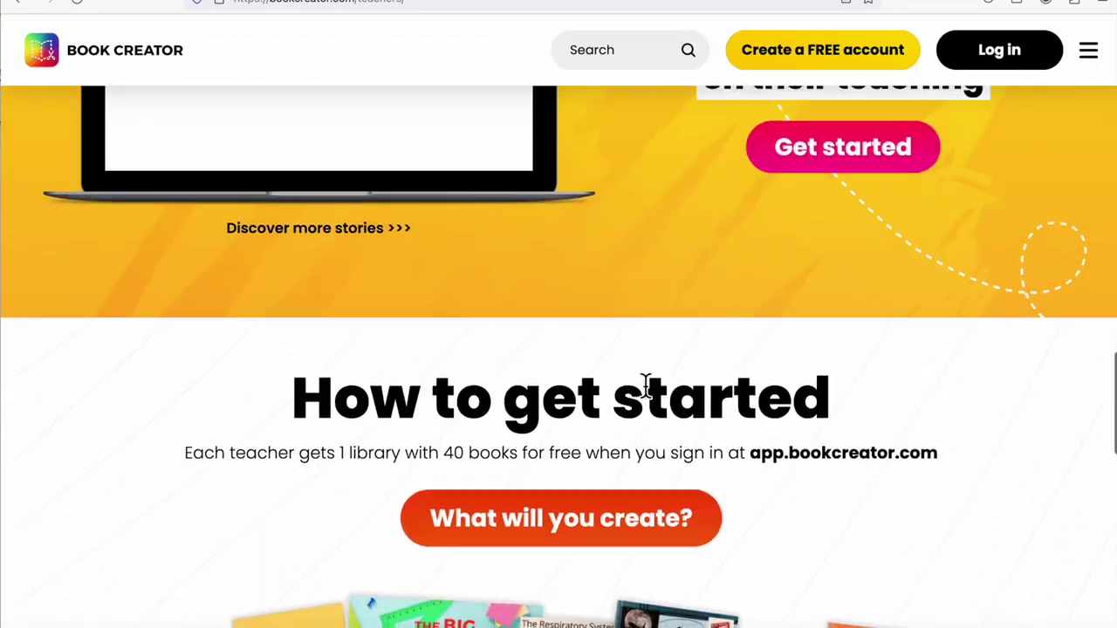
From the What will you create? page, open the Creating Journals with Book Creator sample book and dismiss its introduction.
scroll(645, 384, "down", 1)
left_click(653, 448)
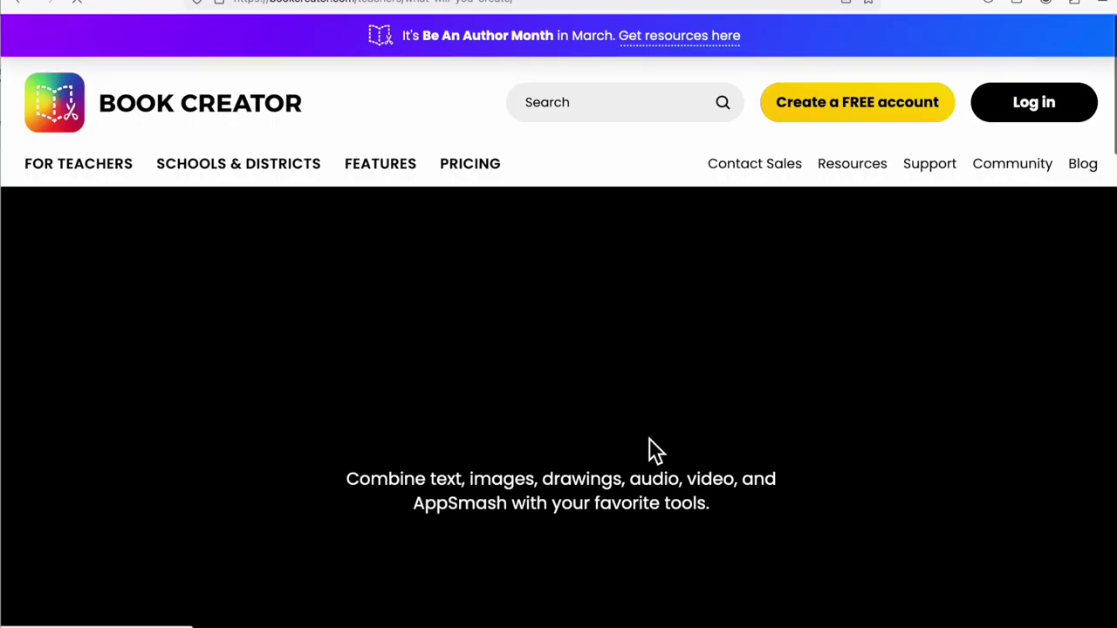
scroll(535, 366, "down", 10)
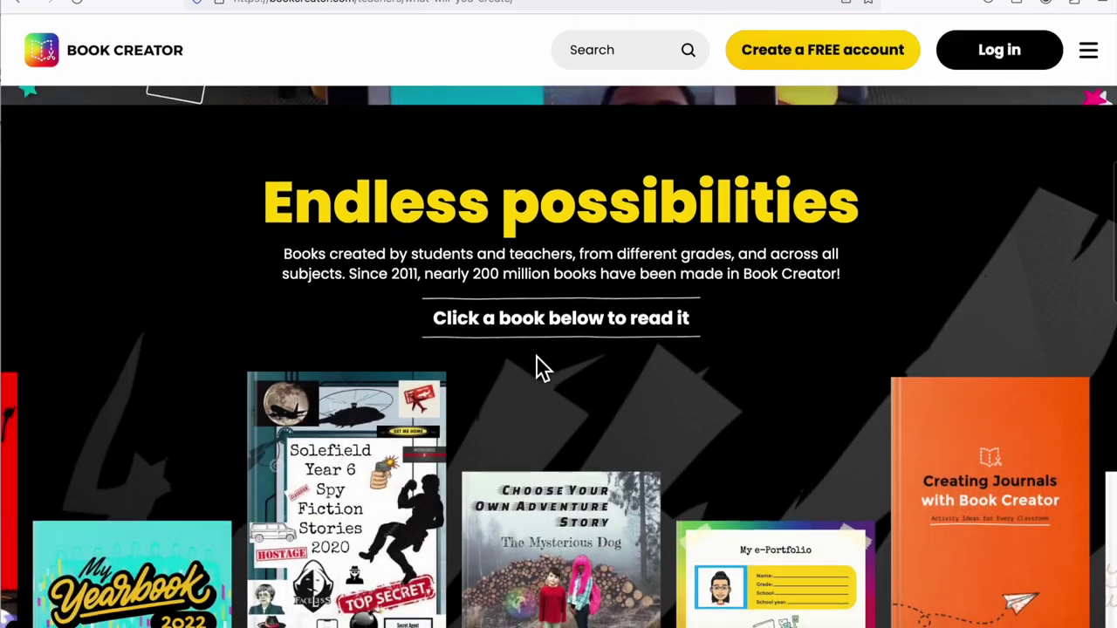
scroll(547, 373, "up", 2)
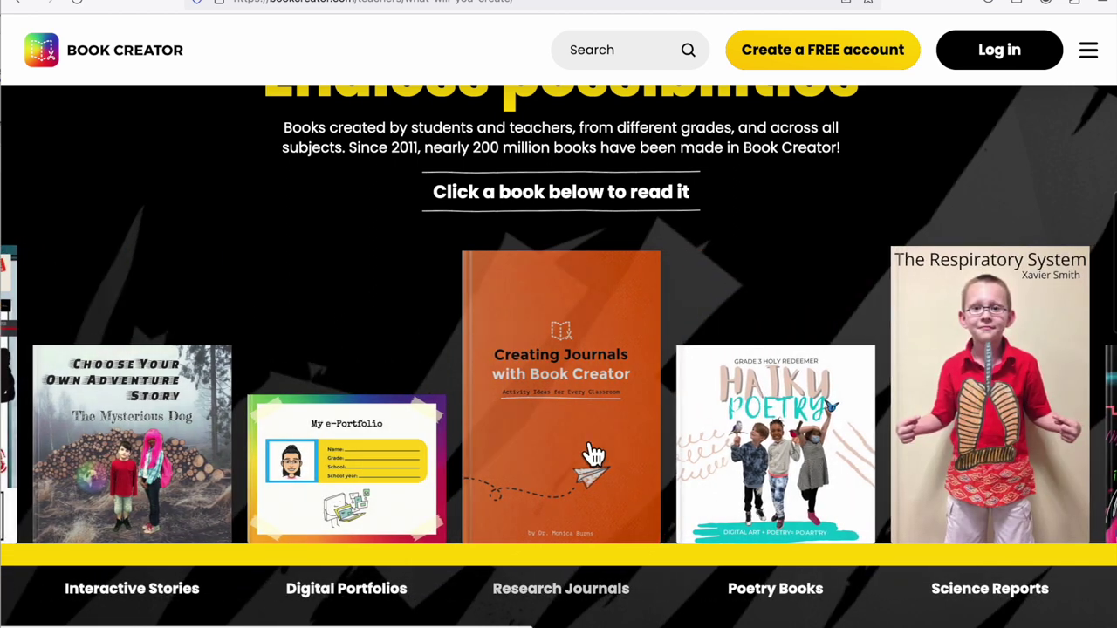
left_click(601, 458)
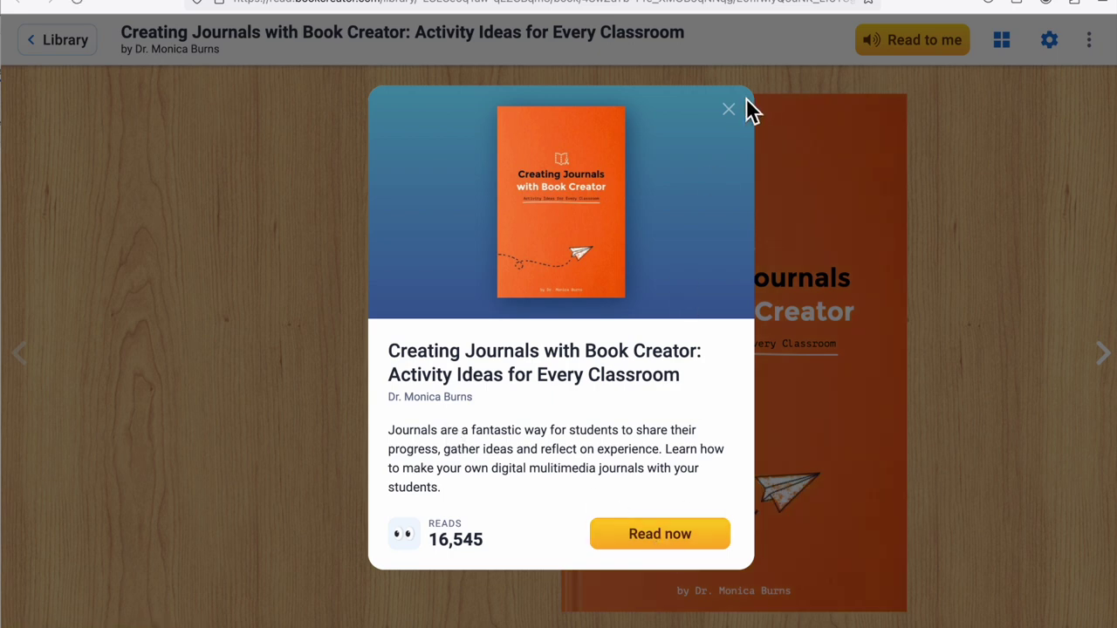
left_click(731, 111)
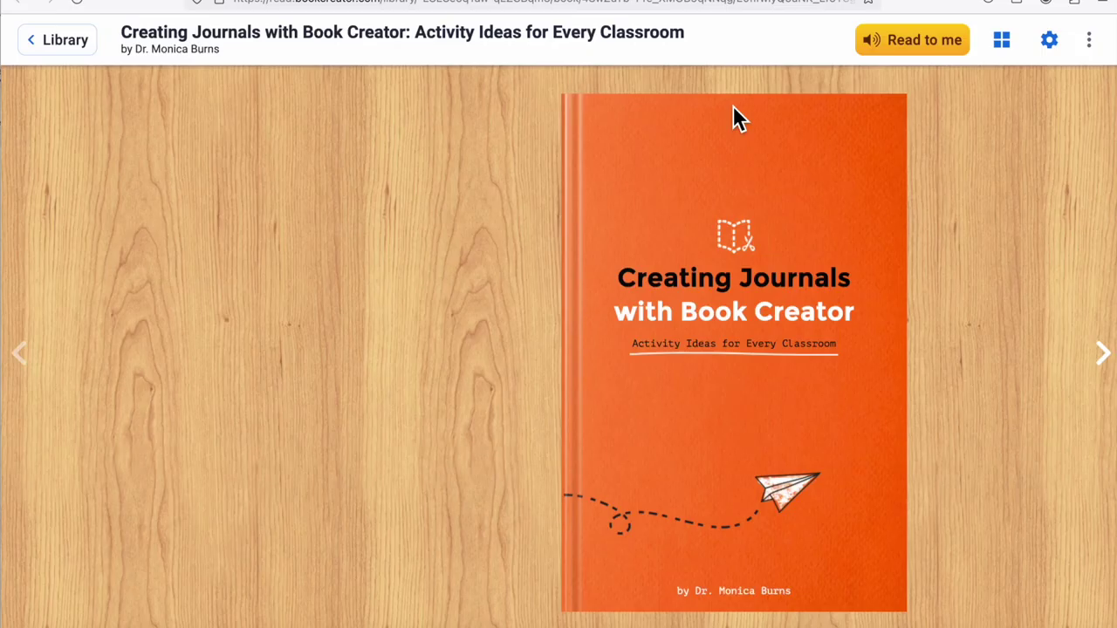
Page through the Creating Journals with Book Creator sample book from its cover to the Brainstorming Journals spread.
left_click(1103, 352)
left_click(1103, 358)
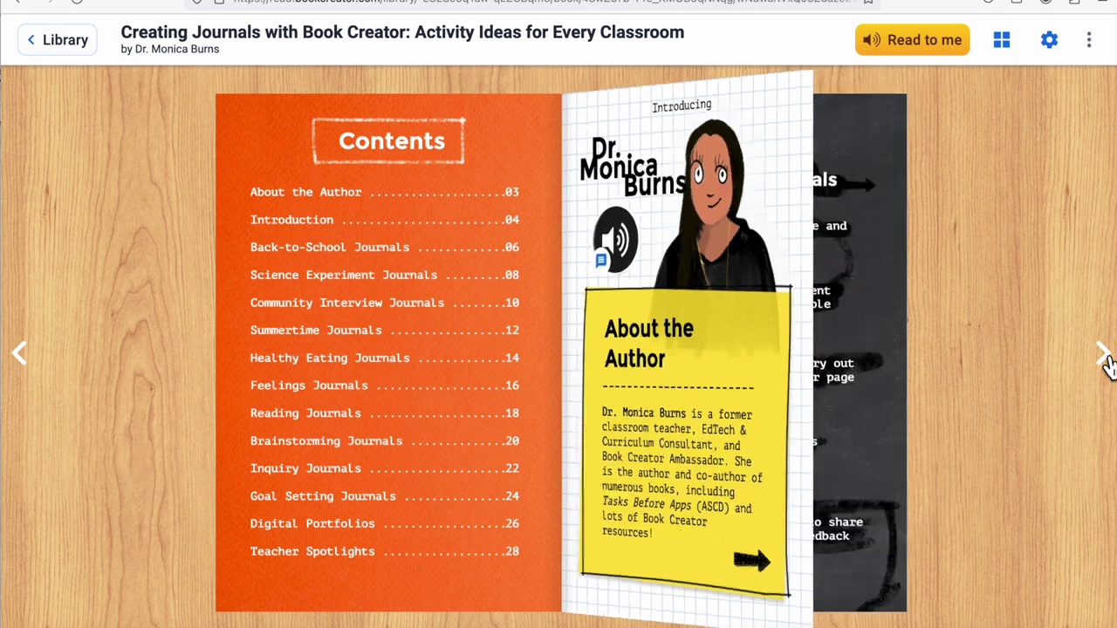
left_click(1103, 358)
left_click(1103, 358)
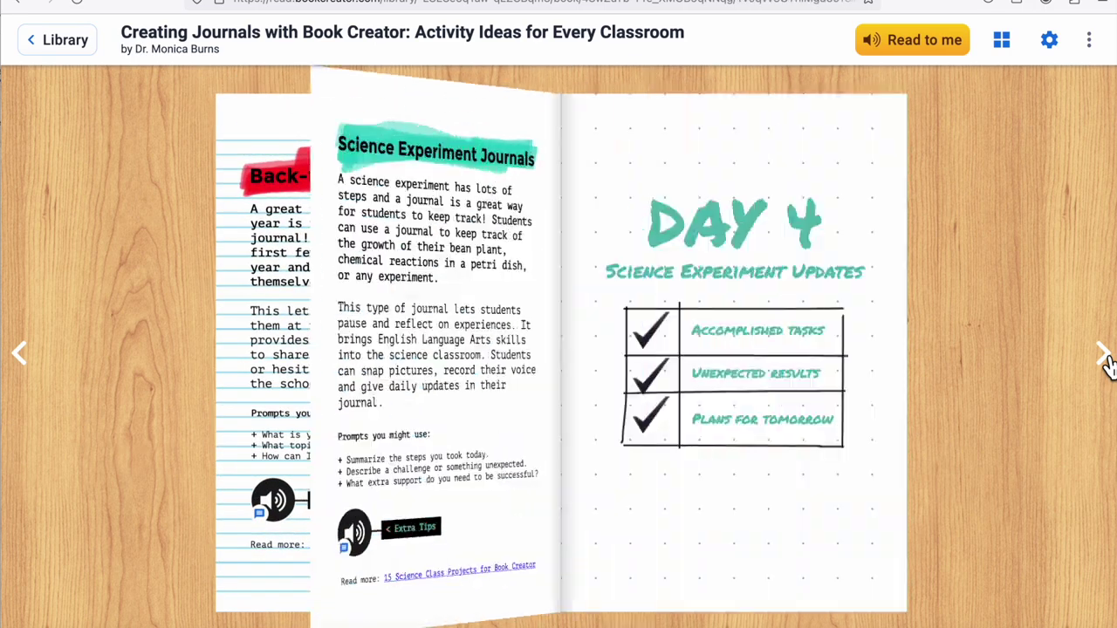
left_click(1103, 358)
left_click(1103, 357)
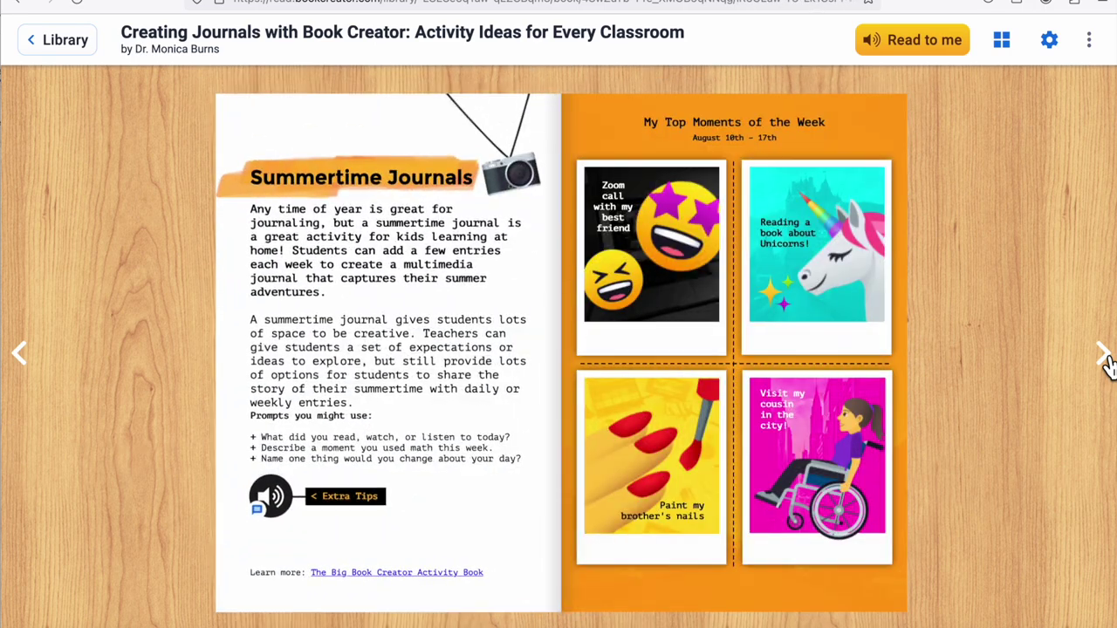
left_click(1103, 357)
left_click(1103, 358)
left_click(1102, 358)
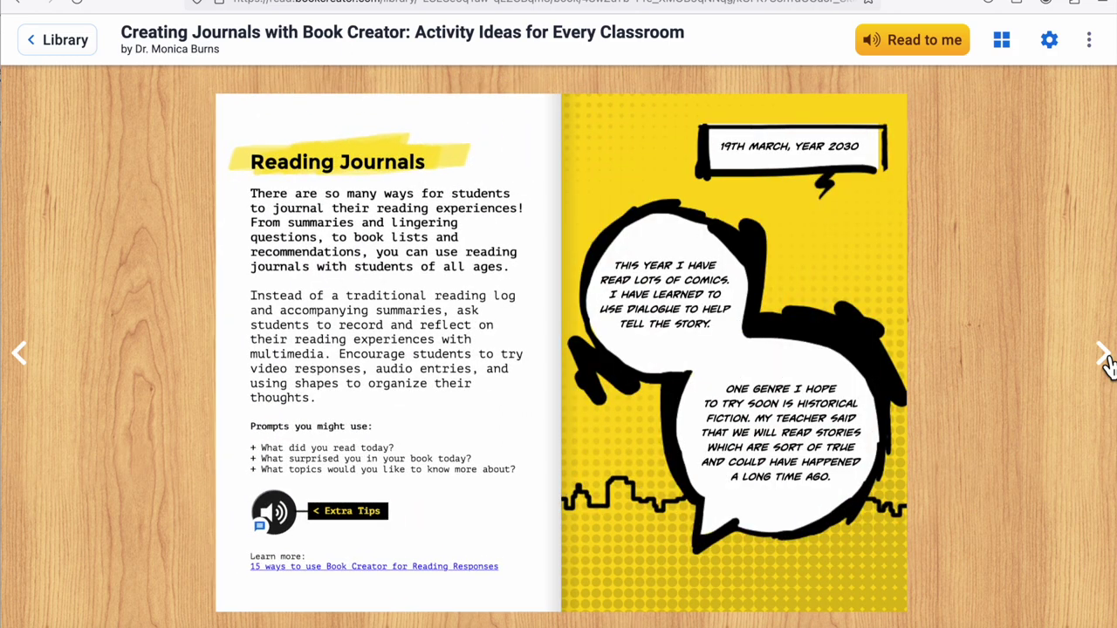
left_click(1103, 358)
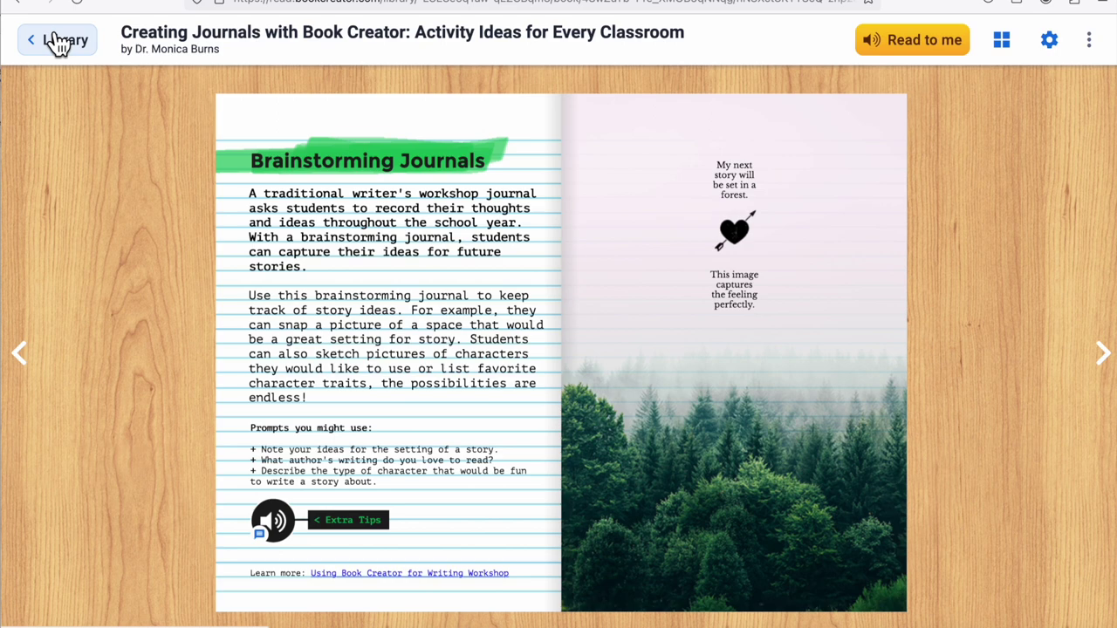
Return to the Using Book Creator in the classroom library and browse its shelves of sample ebooks.
left_click(54, 42)
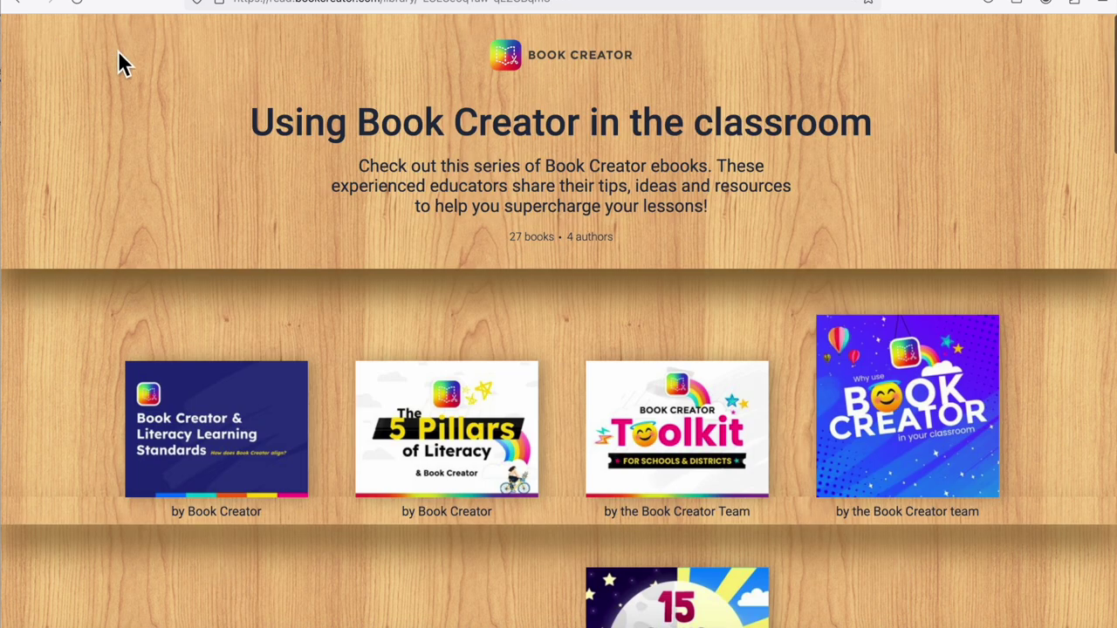
scroll(222, 185, "down", 10)
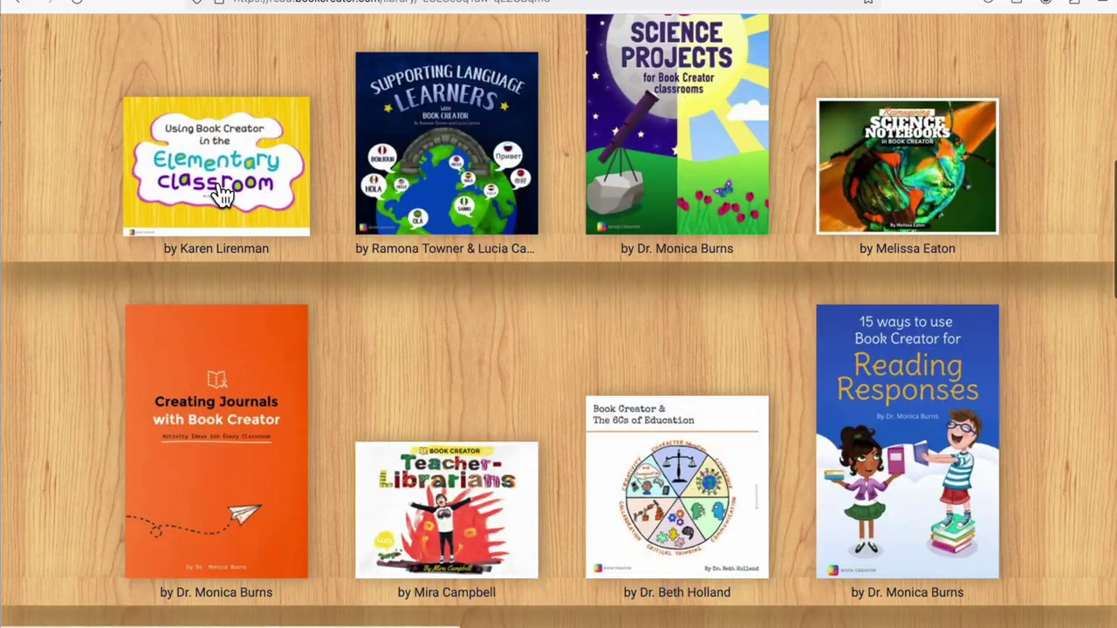
scroll(218, 180, "up", 10)
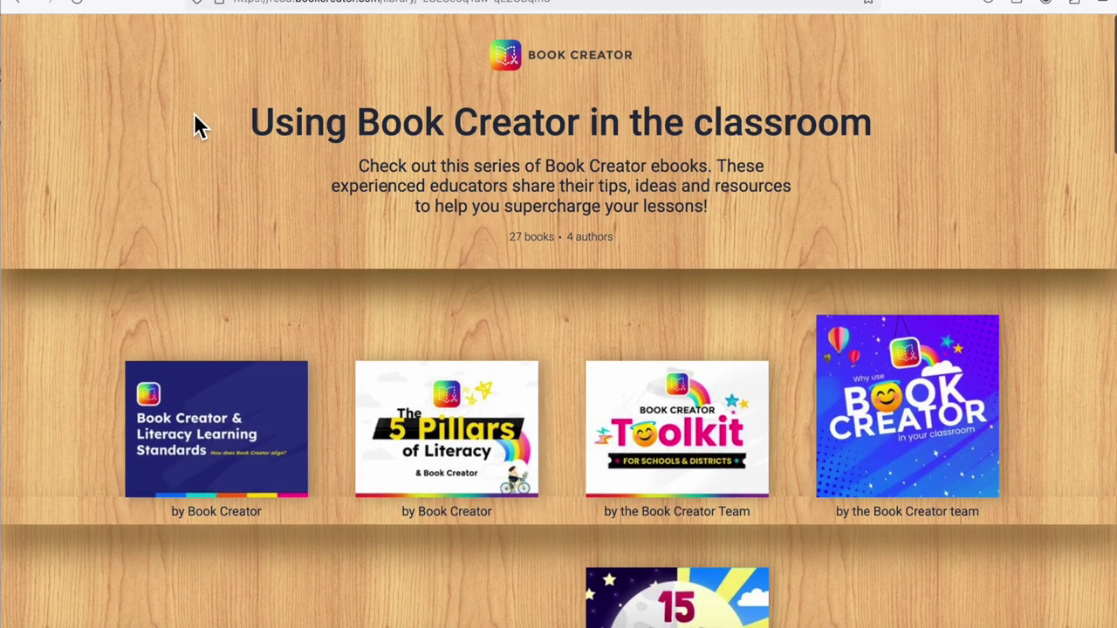